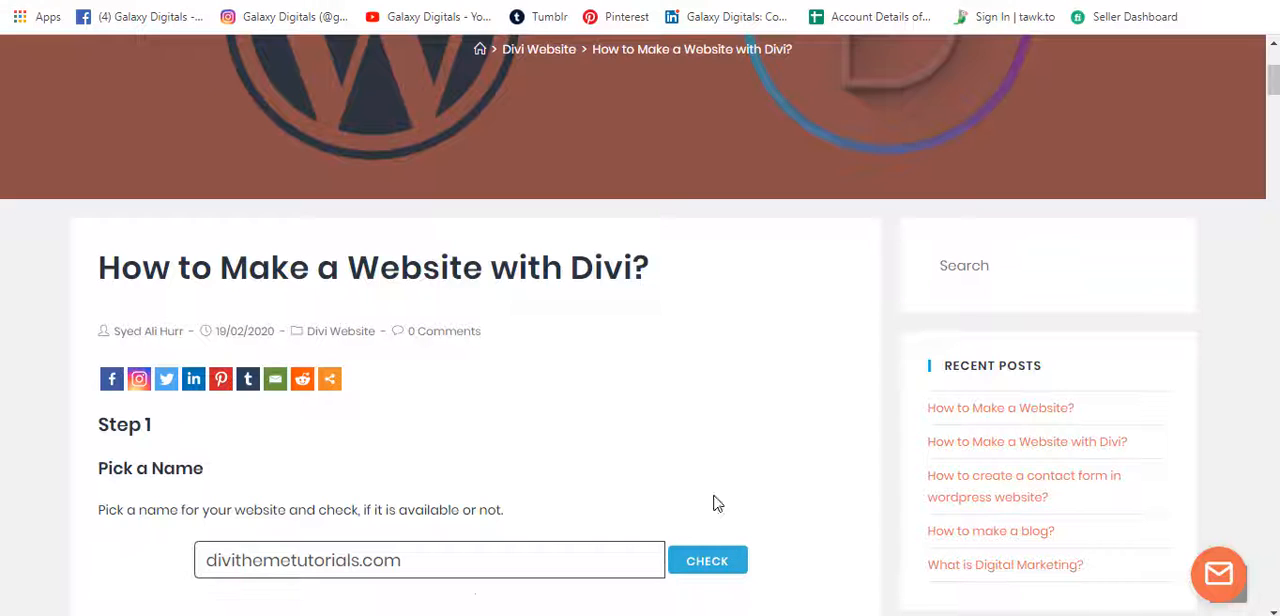
# Change the website name to divithemetutorialsagain.com in the Pick a Name checker and check its availability.
pyautogui.scroll(-1, 712, 454)
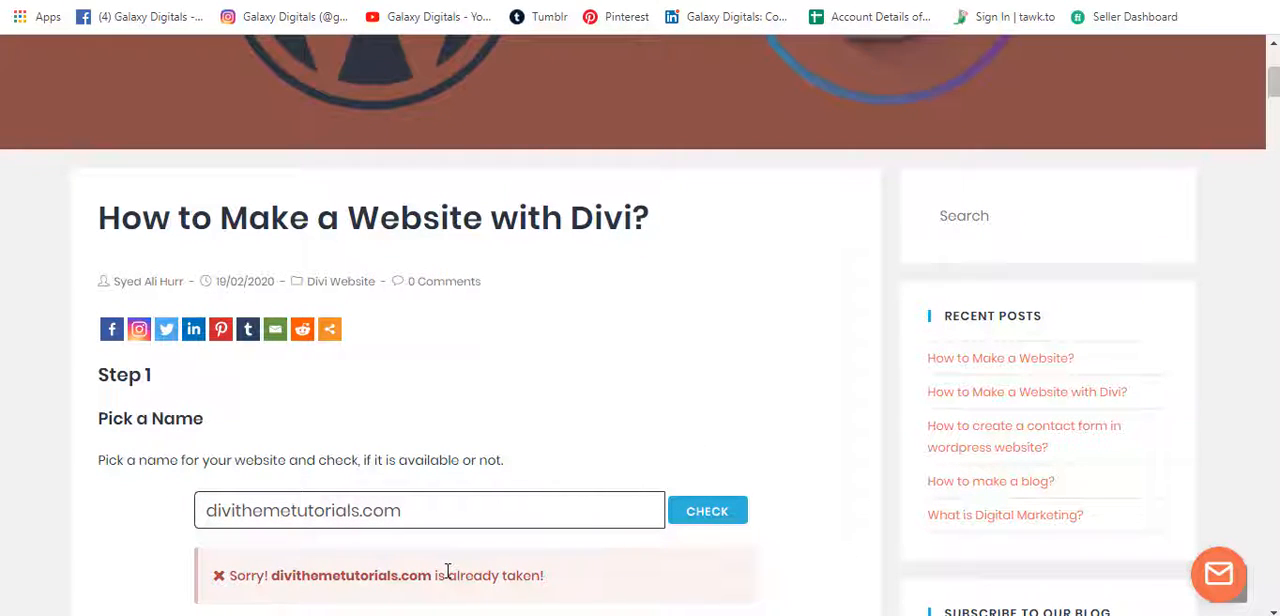
pyautogui.press('Tab')
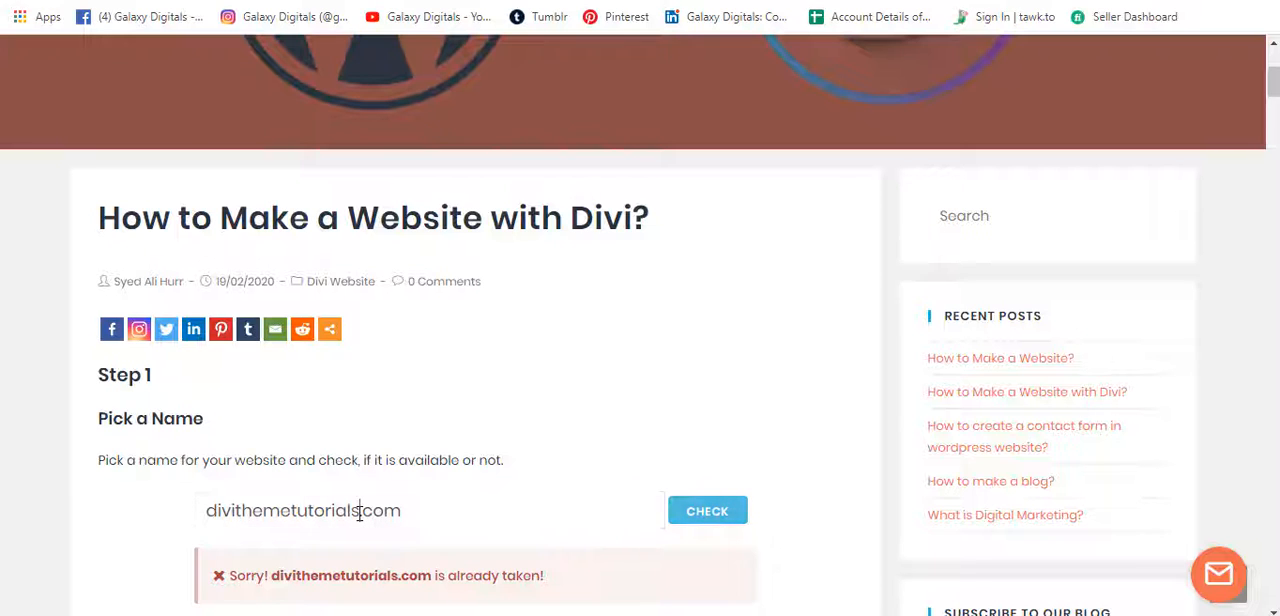
pyautogui.write('again')
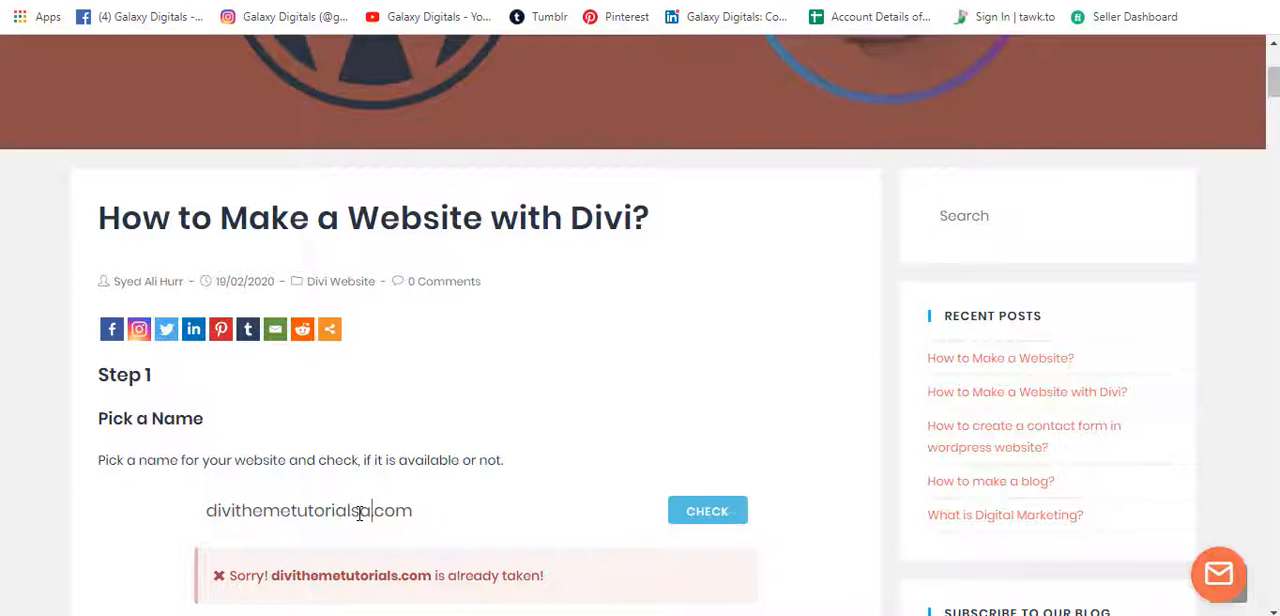
pyautogui.click(707, 512)
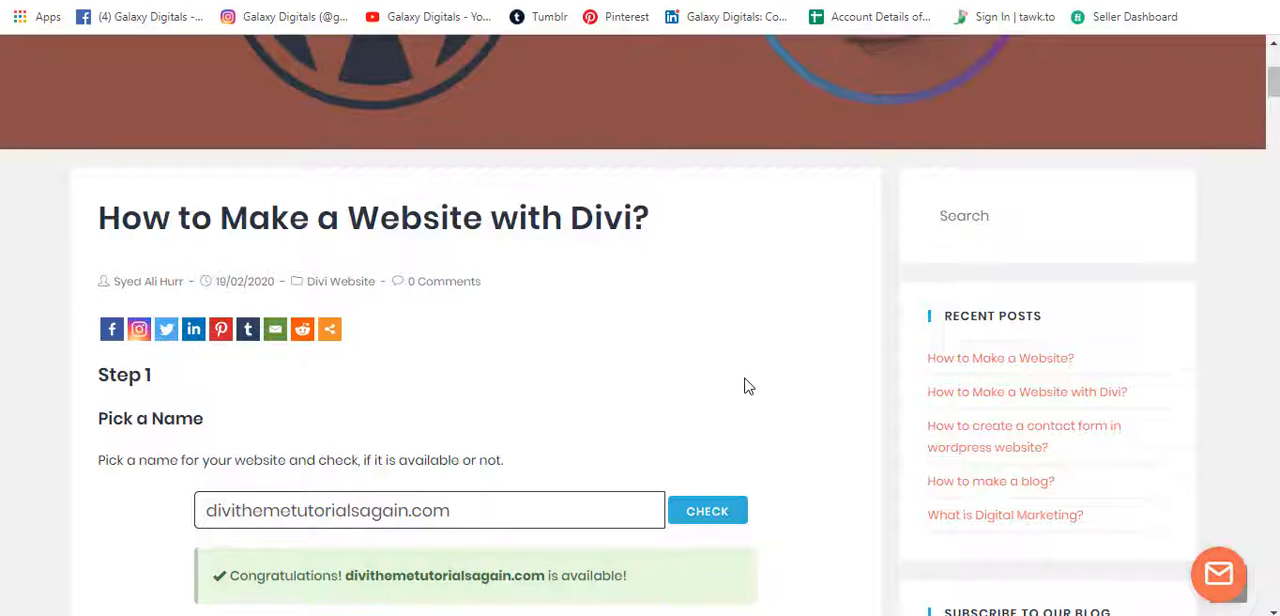
# Open the Hosting link from the Step 2 section, Get a Domain and Hosting, in a new tab.
pyautogui.moveTo(477, 511); pyautogui.dragTo(165, 537)
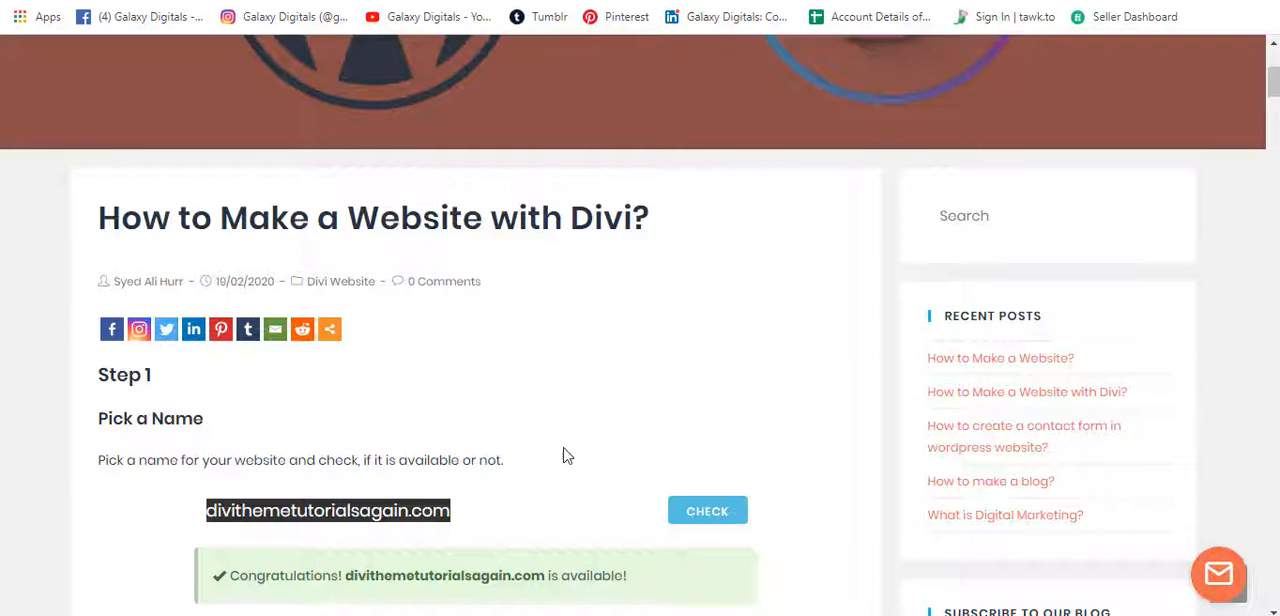
pyautogui.scroll(-3, 571, 471)
pyautogui.scroll(-2, 576, 472)
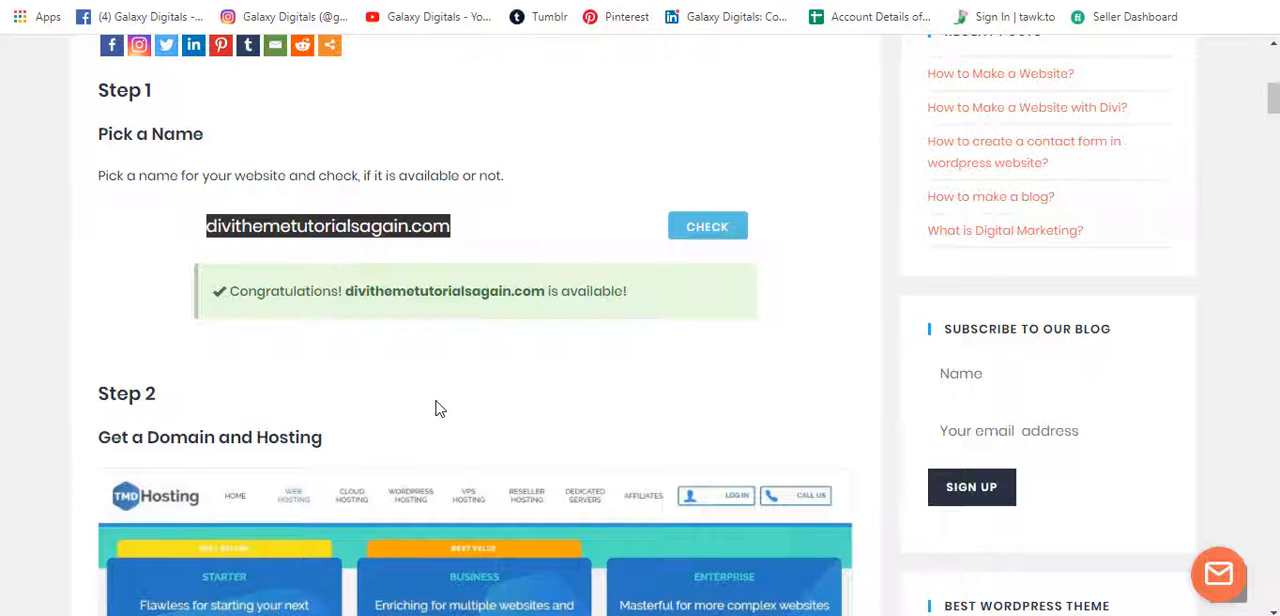
pyautogui.scroll(-2, 440, 408)
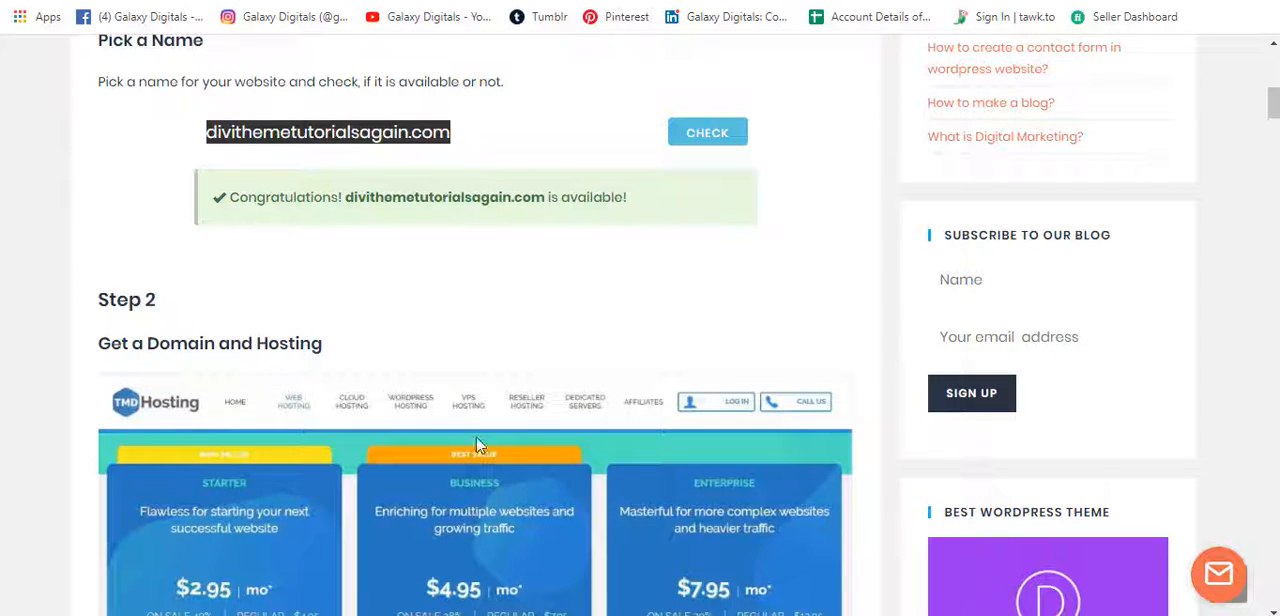
pyautogui.scroll(-2, 496, 465)
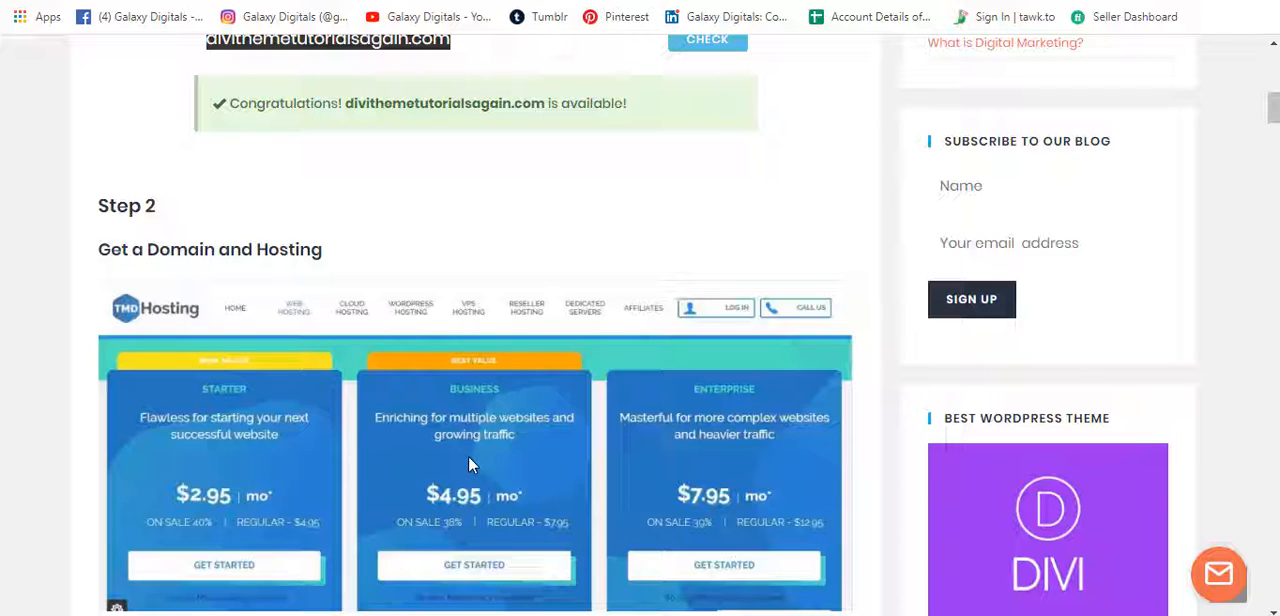
pyautogui.scroll(-1, 405, 375)
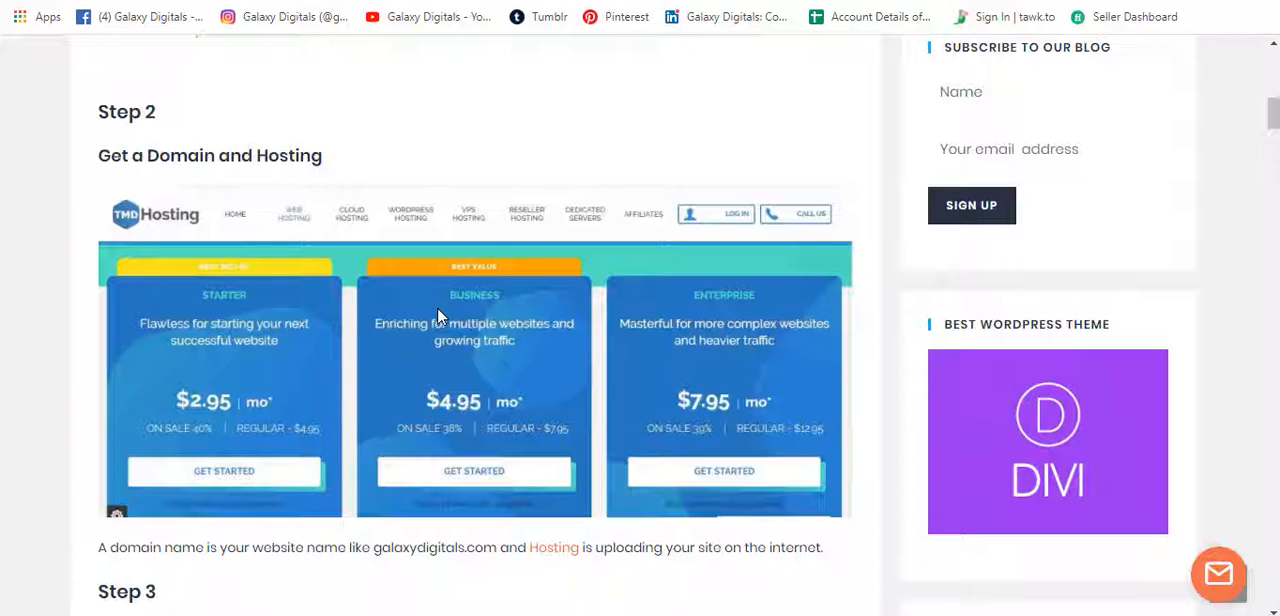
pyautogui.rightClick(566, 557)
pyautogui.click(610, 398)
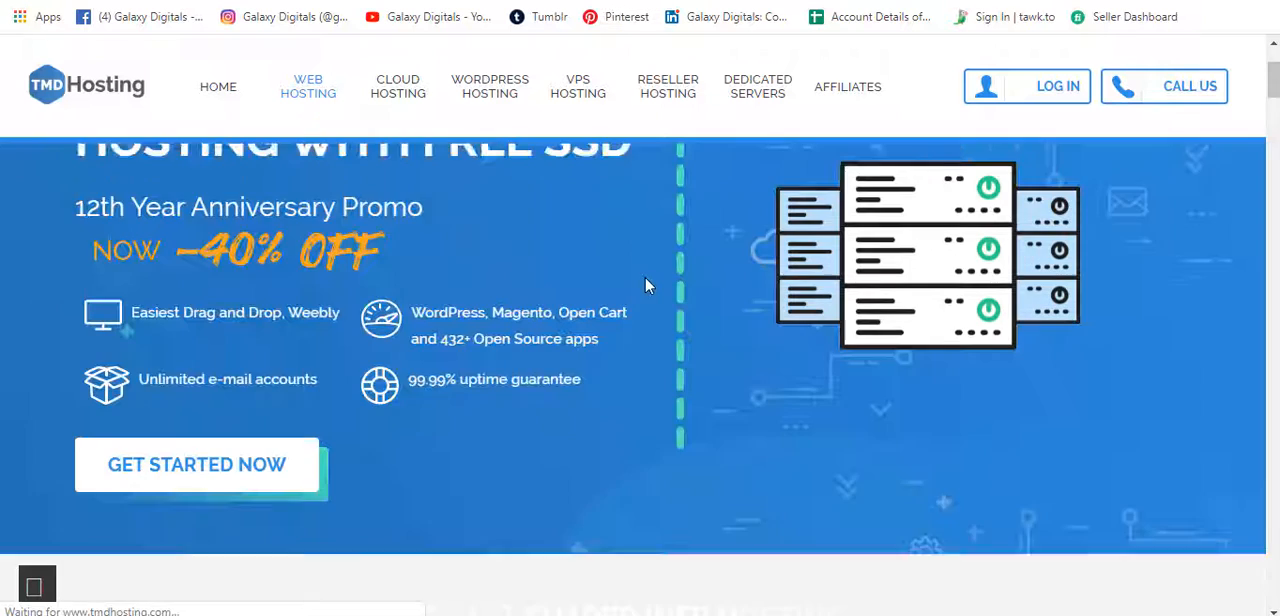
# Examine the prices and included features of the Starter, Business and Enterprise shared hosting plans.
pyautogui.scroll(-3, 645, 286)
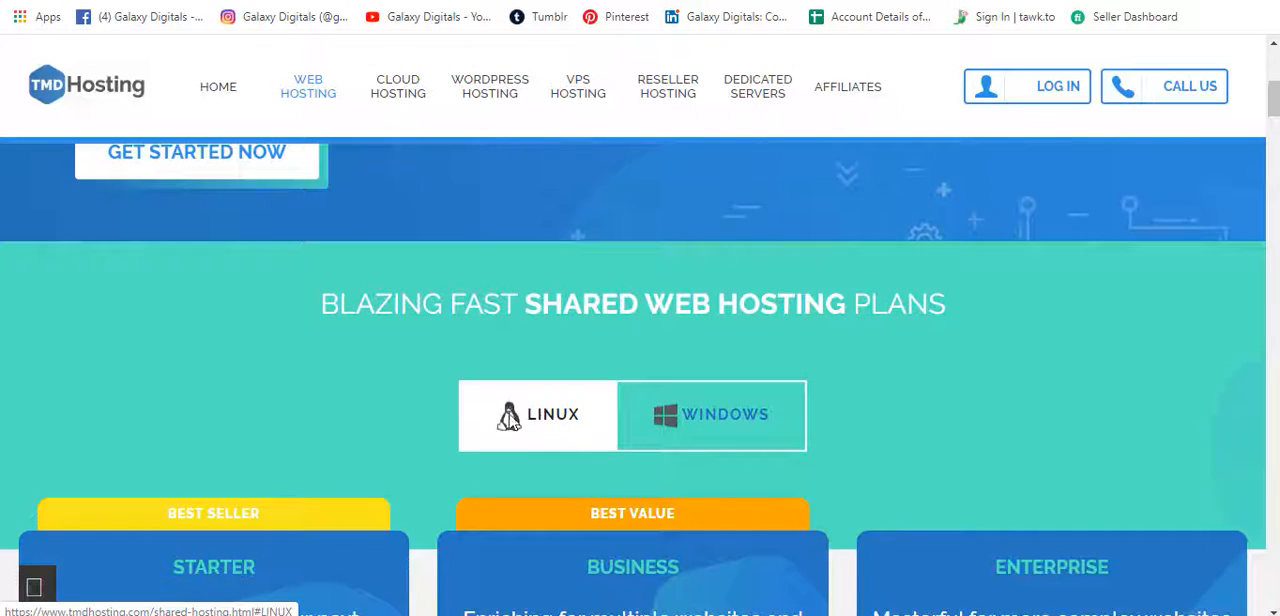
pyautogui.scroll(-2, 511, 420)
pyautogui.moveTo(171, 316); pyautogui.dragTo(290, 314)
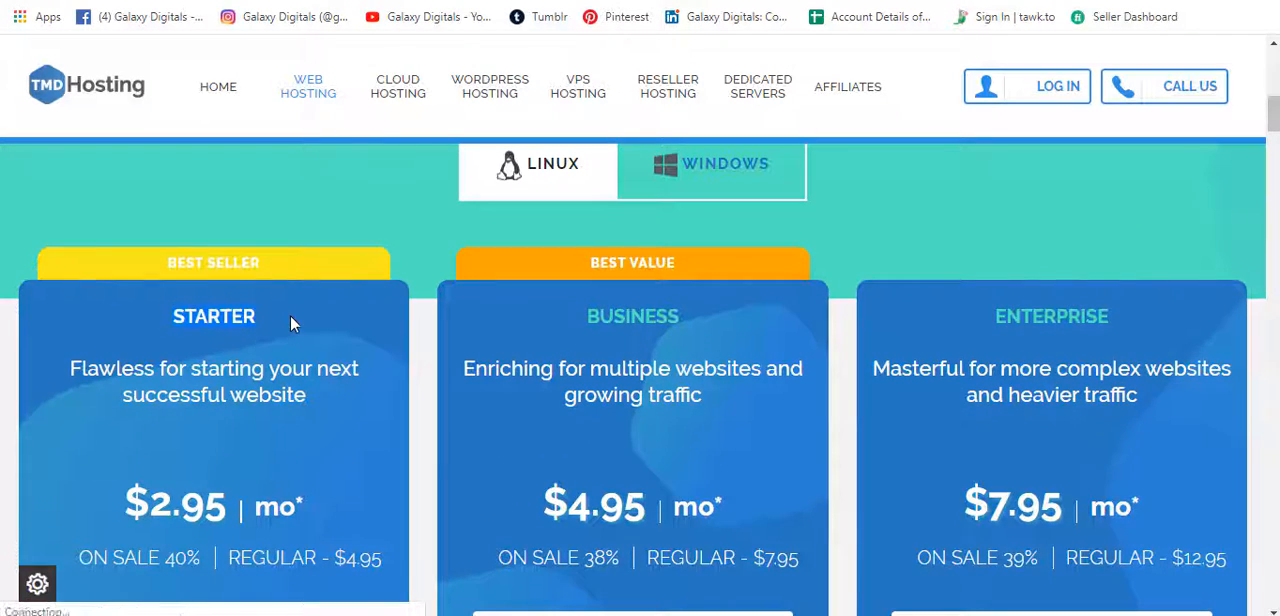
pyautogui.scroll(-4, 290, 314)
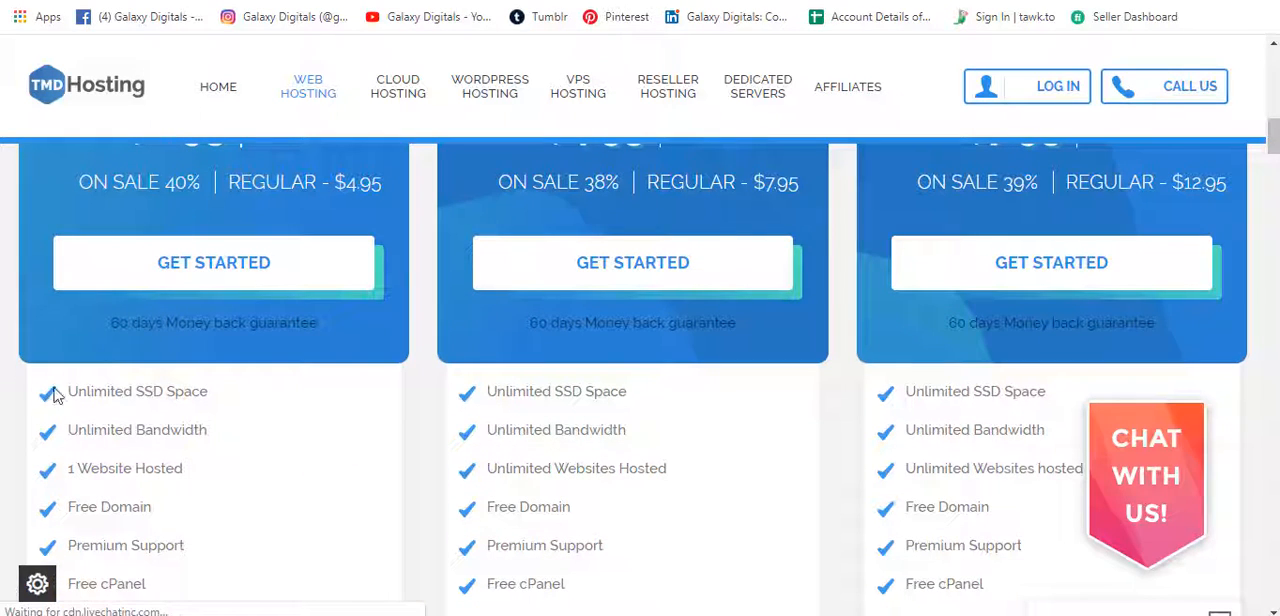
pyautogui.moveTo(68, 396); pyautogui.dragTo(205, 394)
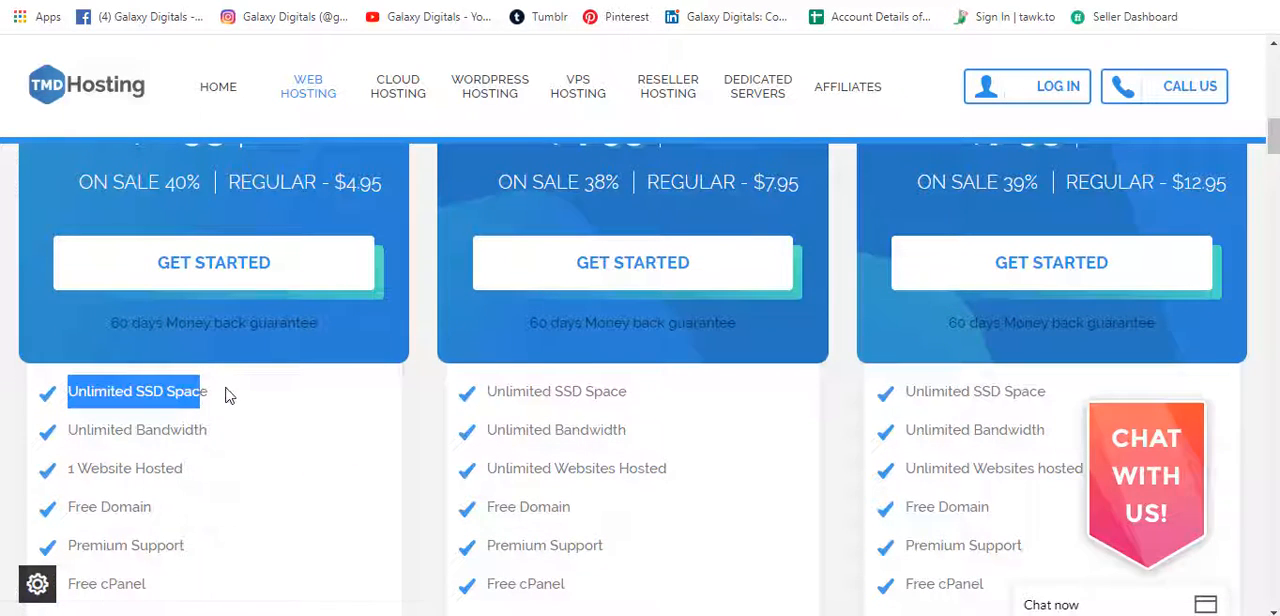
pyautogui.click(225, 396)
pyautogui.scroll(-1, 200, 392)
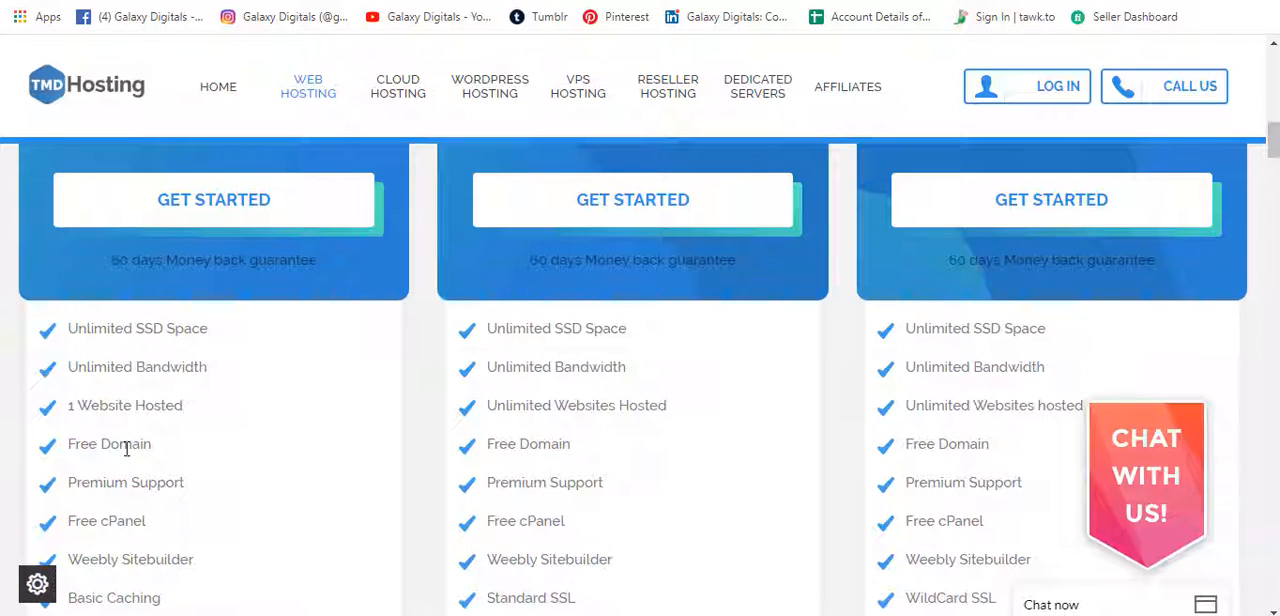
pyautogui.scroll(-1, 60, 440)
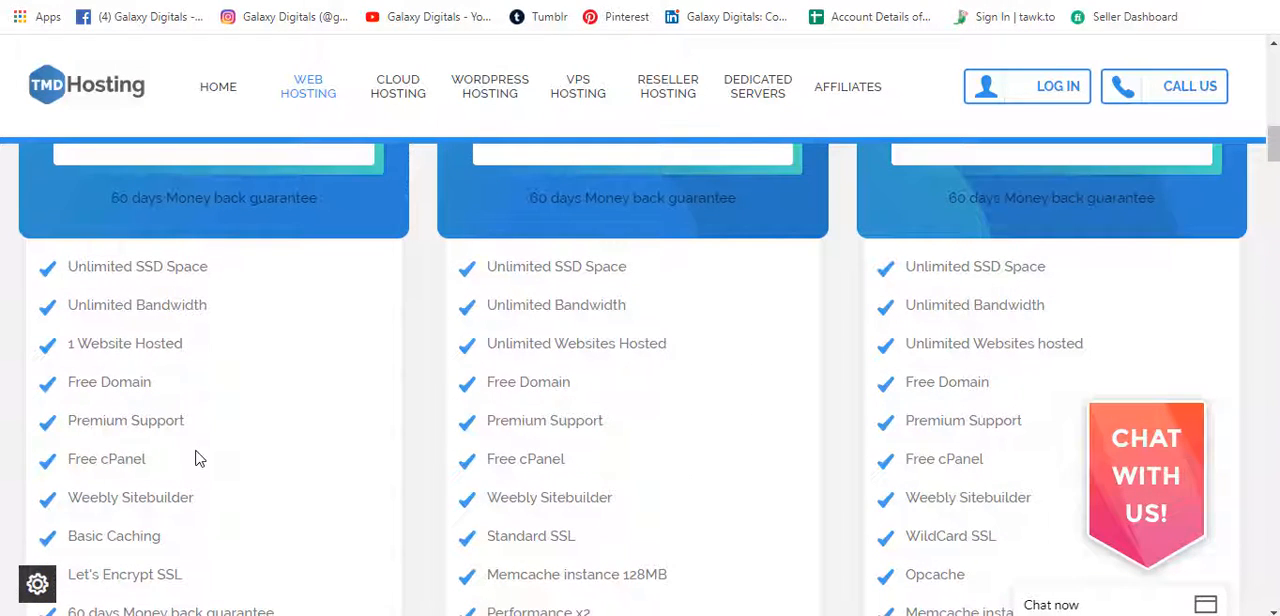
pyautogui.scroll(-1, 160, 460)
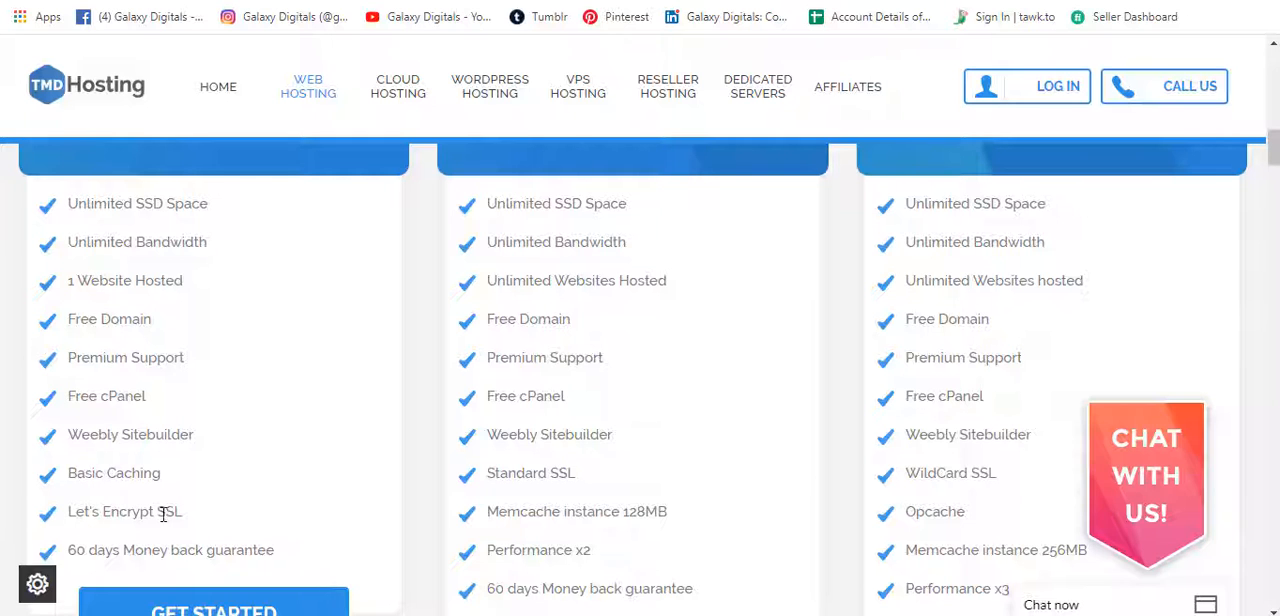
pyautogui.scroll(-1, 257, 505)
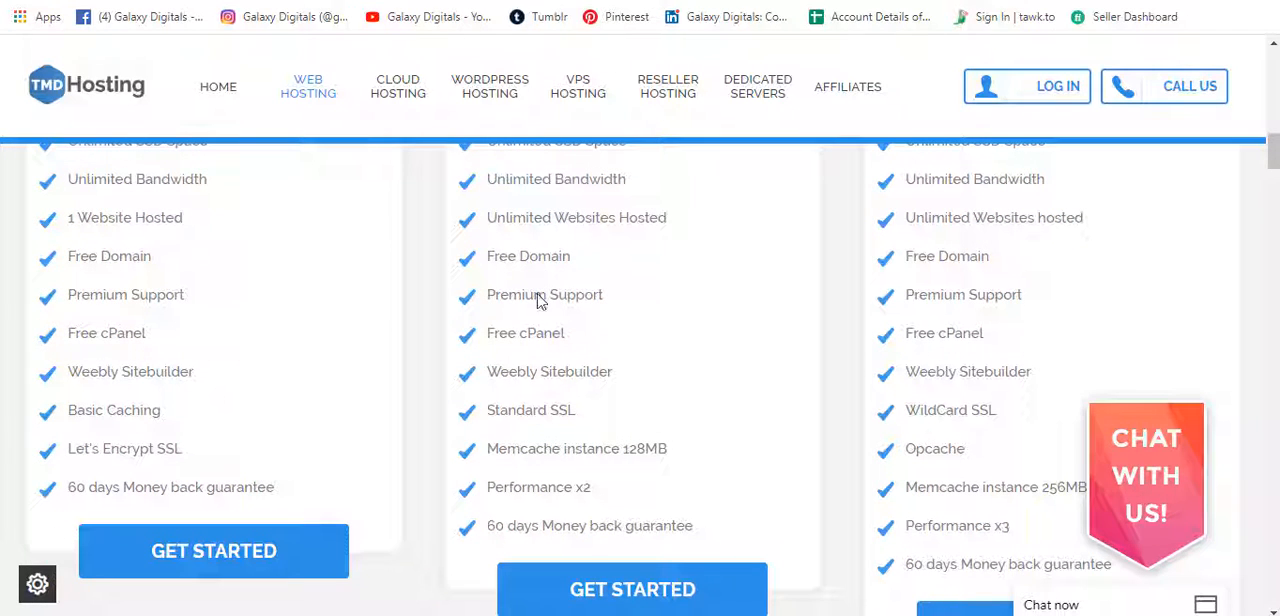
# Start an order for the Starter shared hosting plan.
pyautogui.scroll(5, 309, 342)
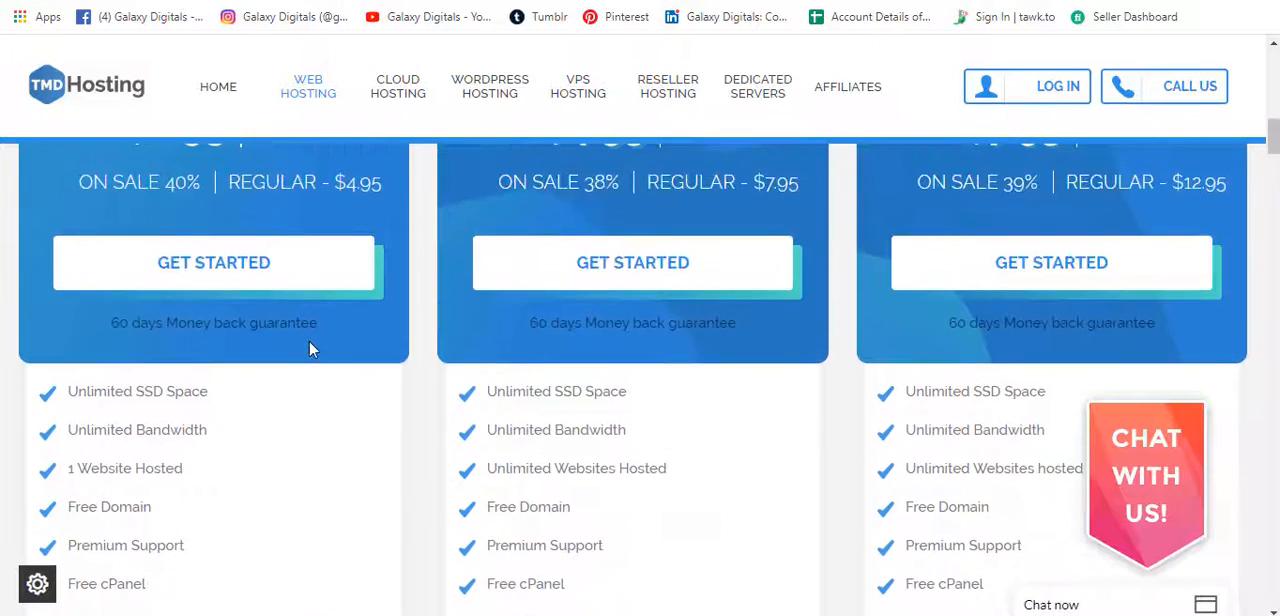
pyautogui.scroll(-6, 309, 367)
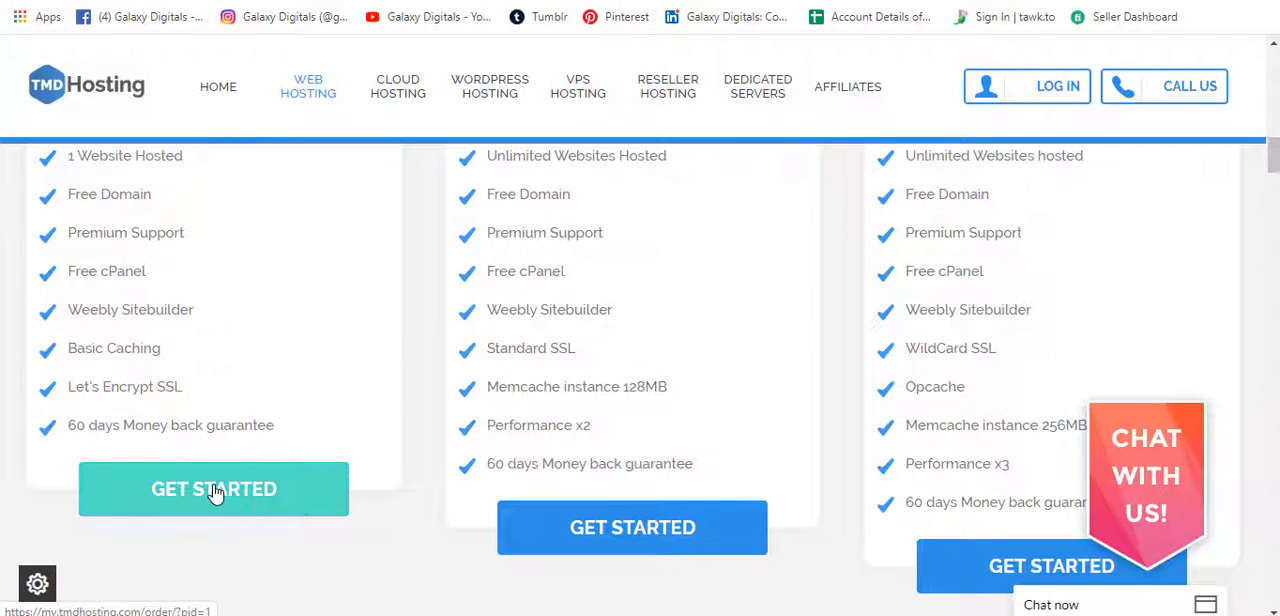
pyautogui.click(213, 490)
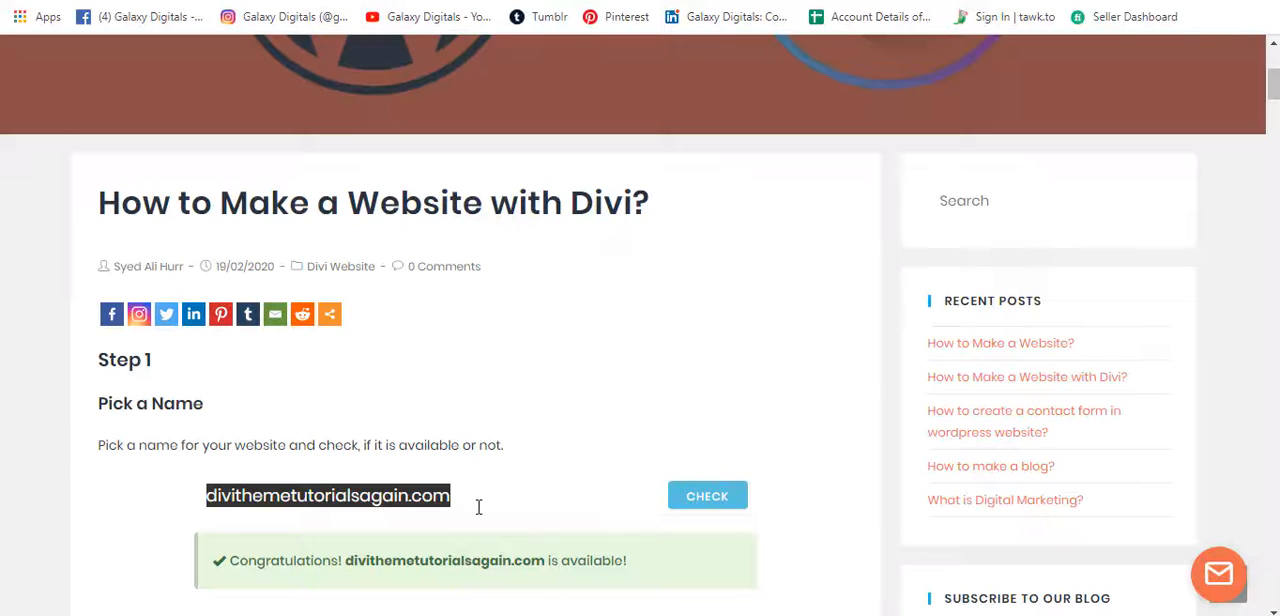
# Copy divithemetutorialsagain from the blog's name checker and search for it as a new .com domain in the hosting order.
pyautogui.click(479, 506)
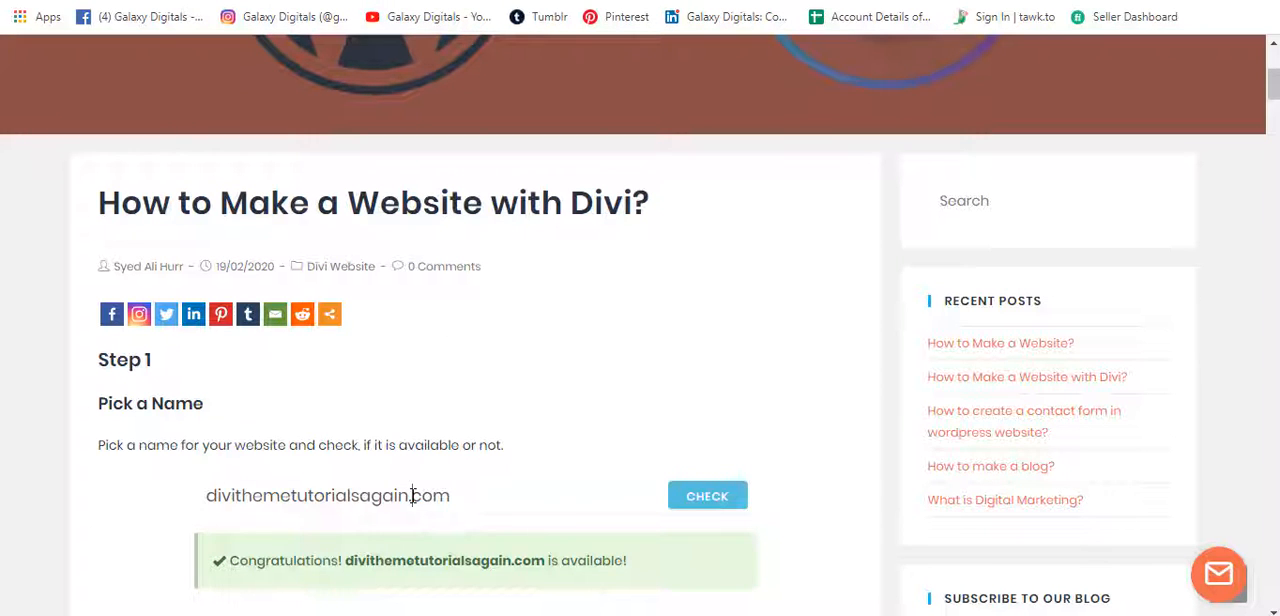
pyautogui.moveTo(409, 498); pyautogui.dragTo(208, 504)
pyautogui.hotkey('ctrl', 'c')
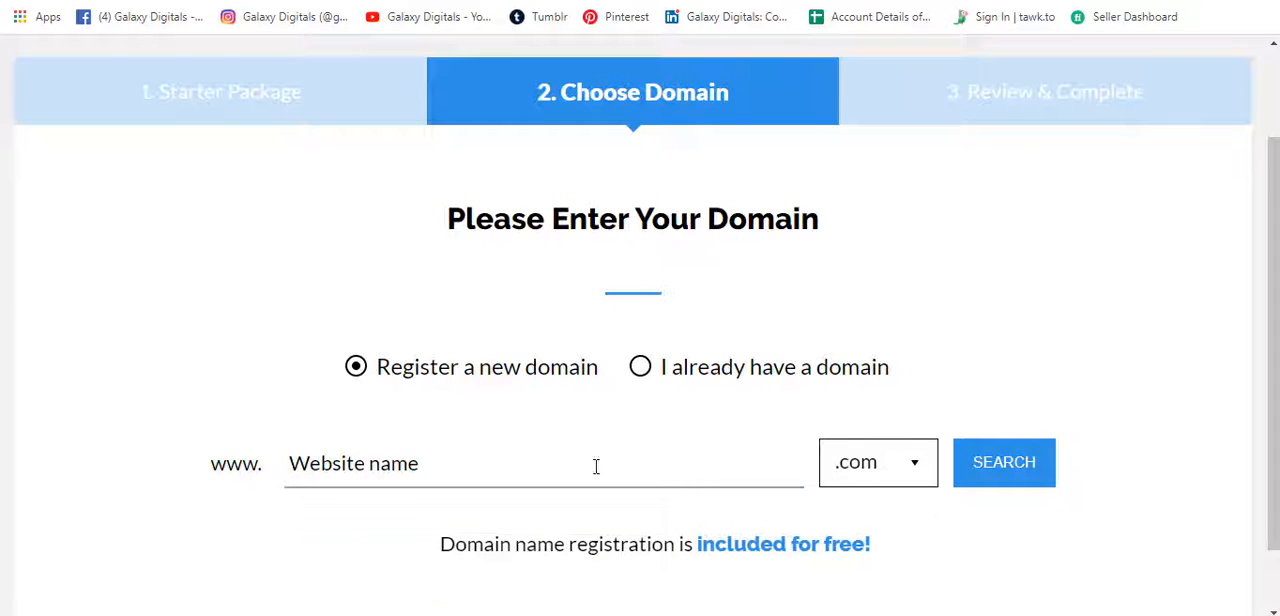
pyautogui.click(594, 466)
pyautogui.hotkey('ctrl', 'v')
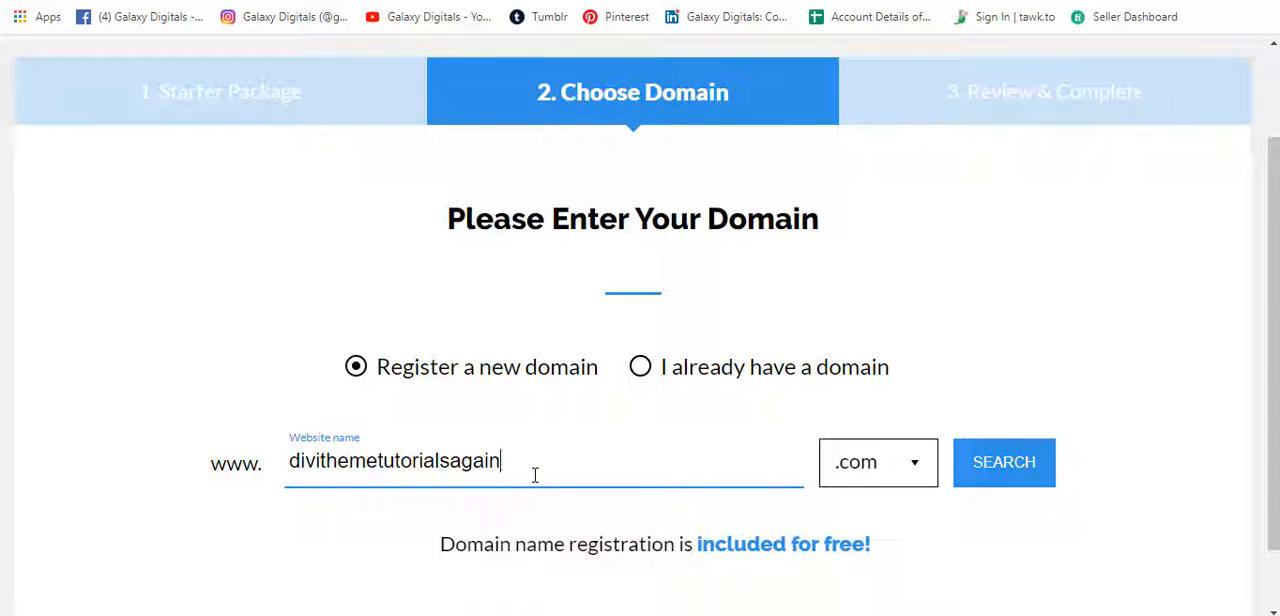
pyautogui.click(1031, 479)
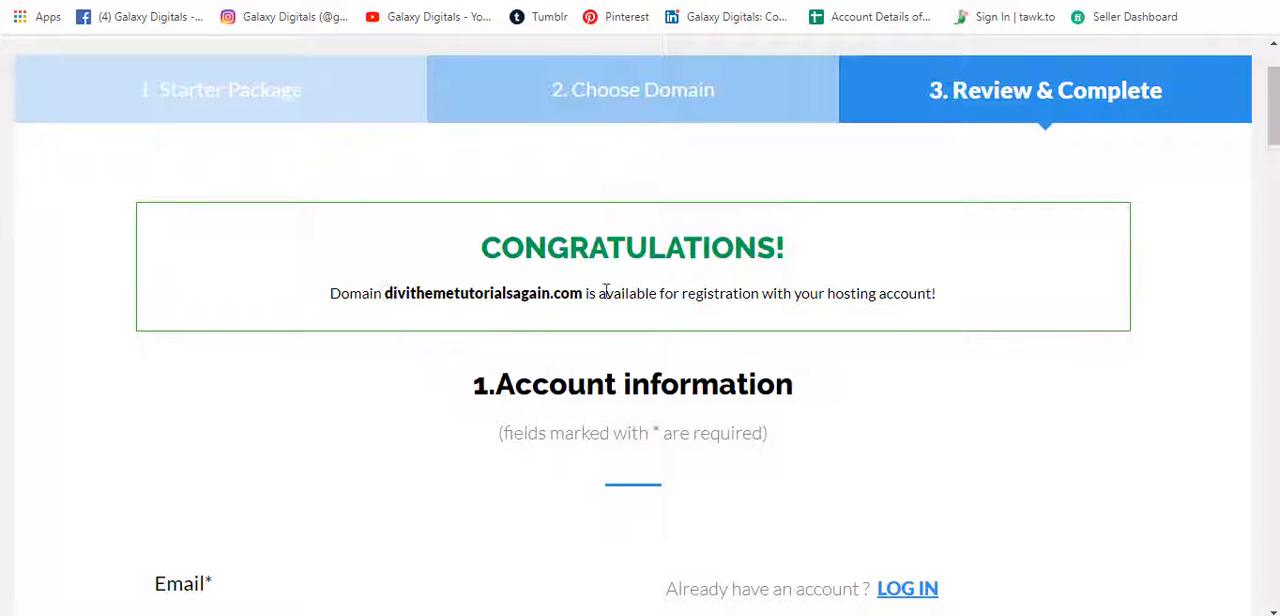
# Go through the fields of the account and client information sections, including email, password, name and address, without filling them in.
pyautogui.scroll(-2, 744, 346)
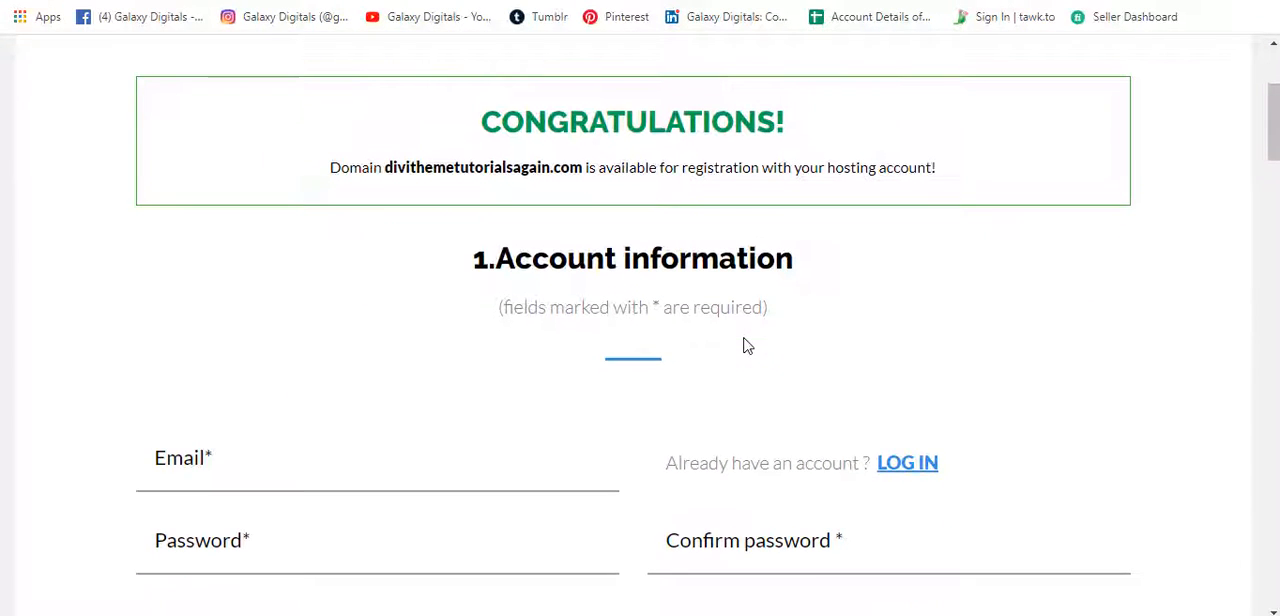
pyautogui.scroll(-2, 746, 300)
pyautogui.click(380, 338)
pyautogui.click(363, 432)
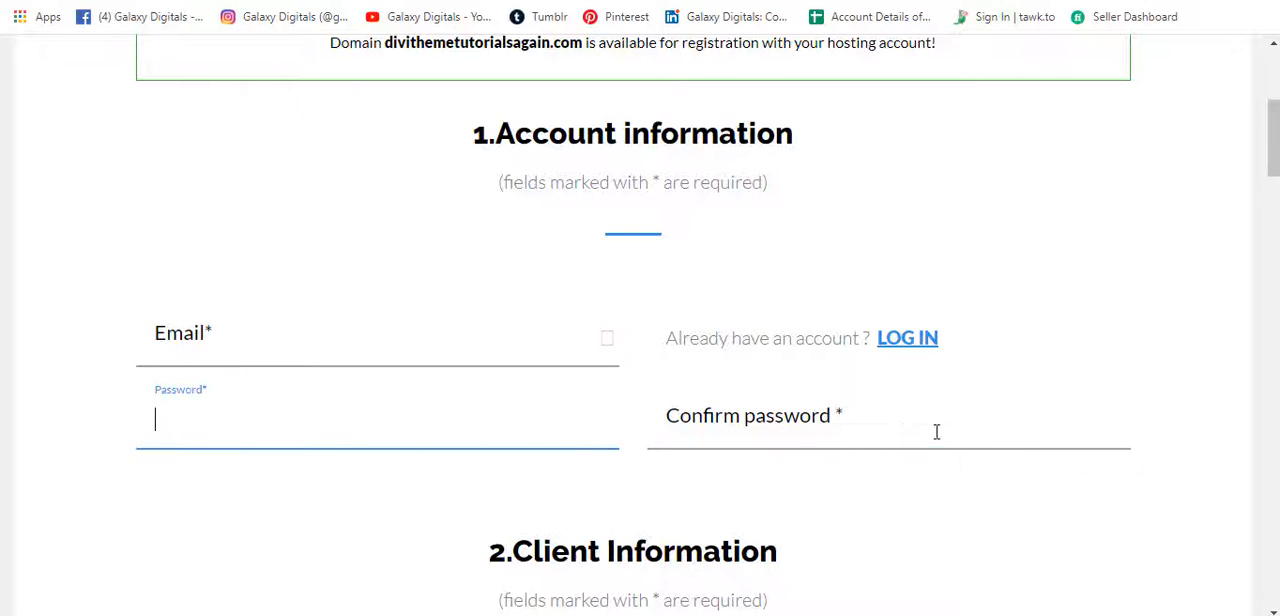
pyautogui.click(936, 431)
pyautogui.scroll(-6, 837, 406)
pyautogui.click(453, 395)
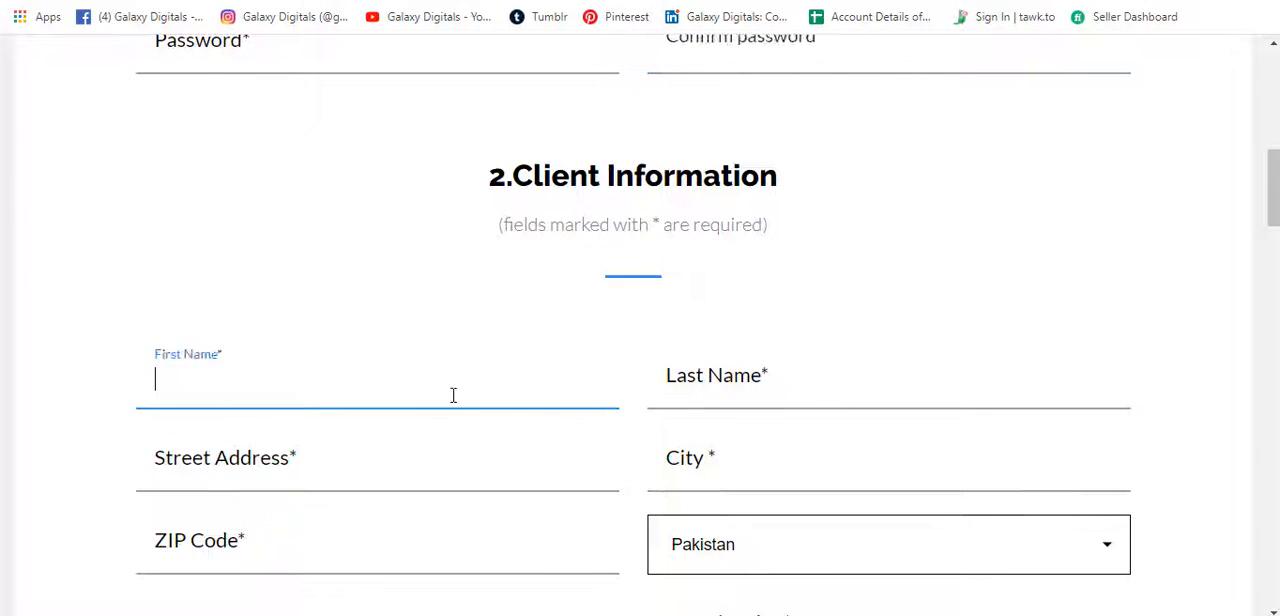
pyautogui.click(774, 385)
pyautogui.click(474, 462)
pyautogui.scroll(-7, 475, 463)
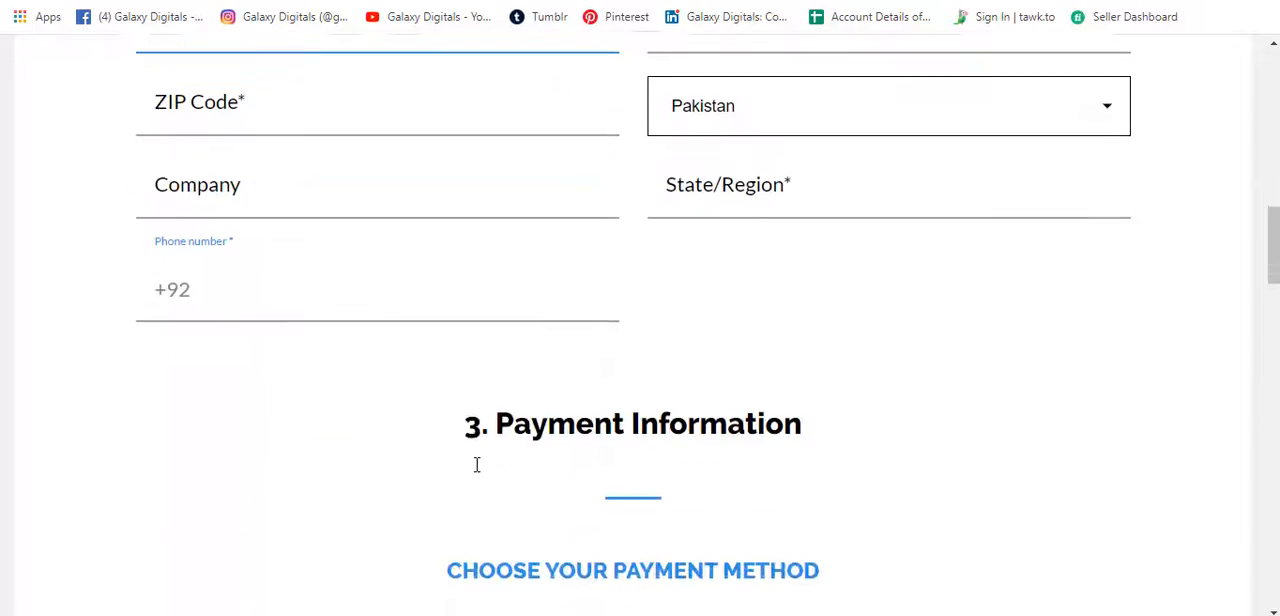
# Look at the PayPal and Bank Transfer payment methods and return to Credit Card.
pyautogui.scroll(-5, 476, 464)
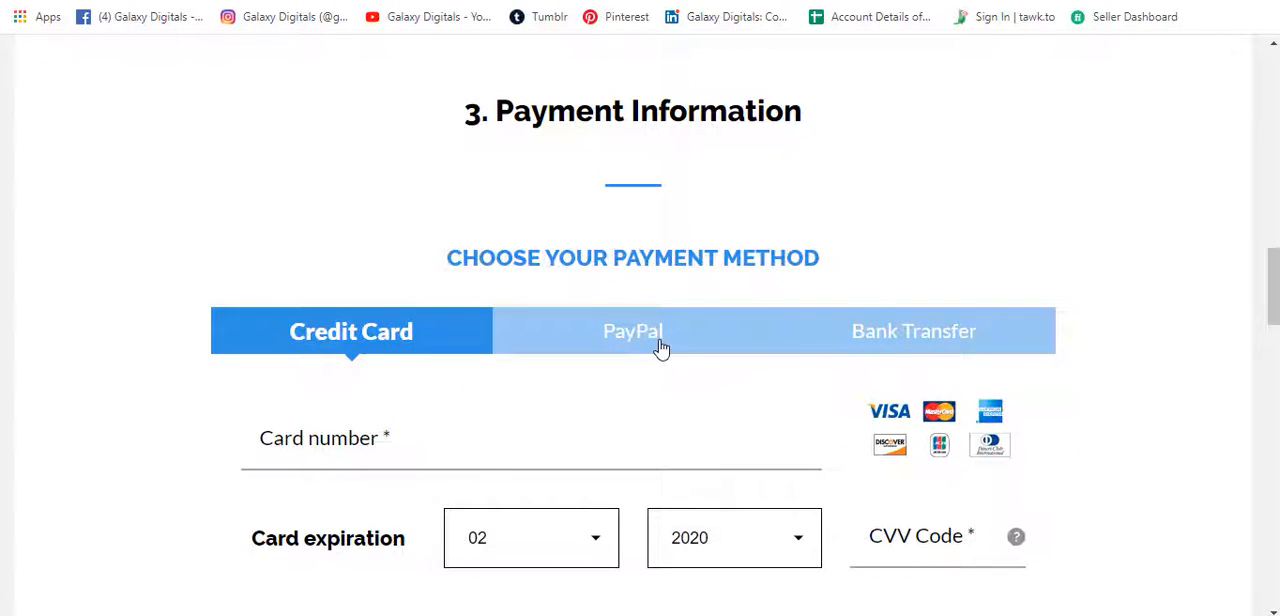
pyautogui.click(660, 347)
pyautogui.click(934, 334)
pyautogui.click(391, 357)
pyautogui.scroll(-3, 108, 385)
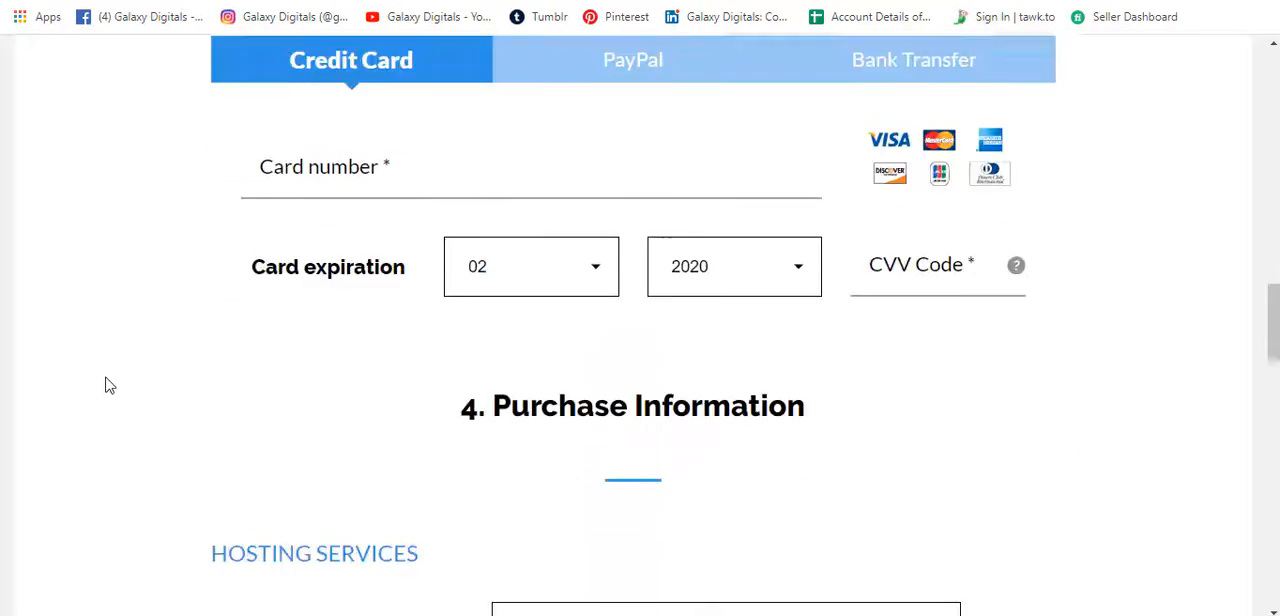
# Check the available server locations and select the 12-month hosting period at $4.95/mo with free setup.
pyautogui.scroll(-3, 109, 386)
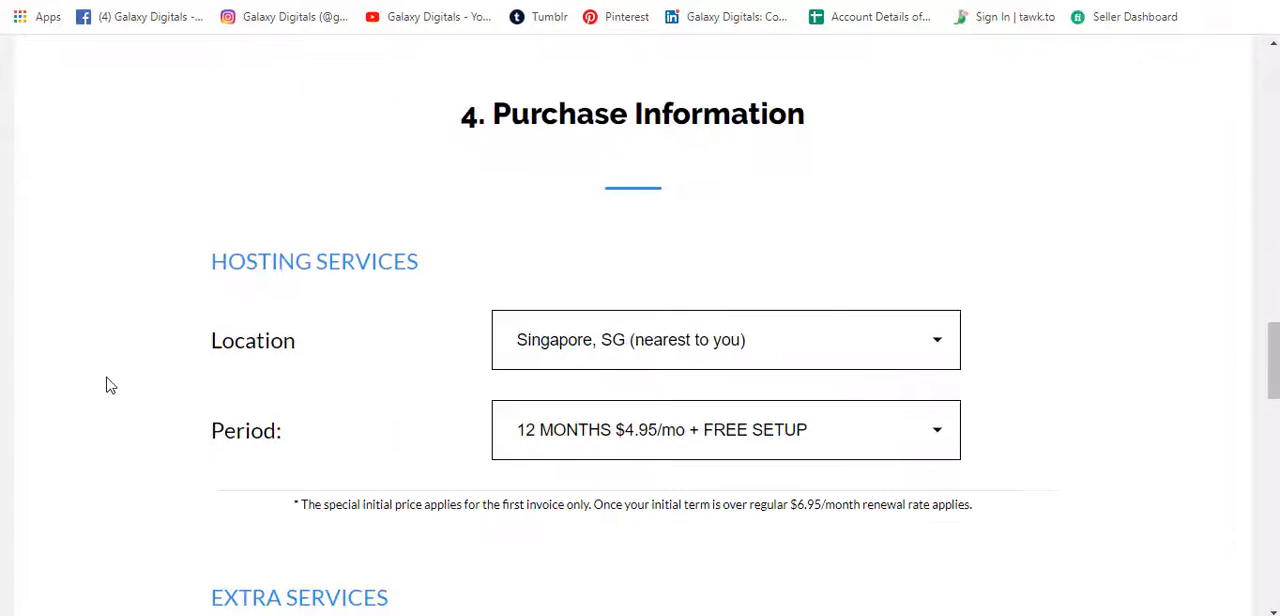
pyautogui.click(597, 340)
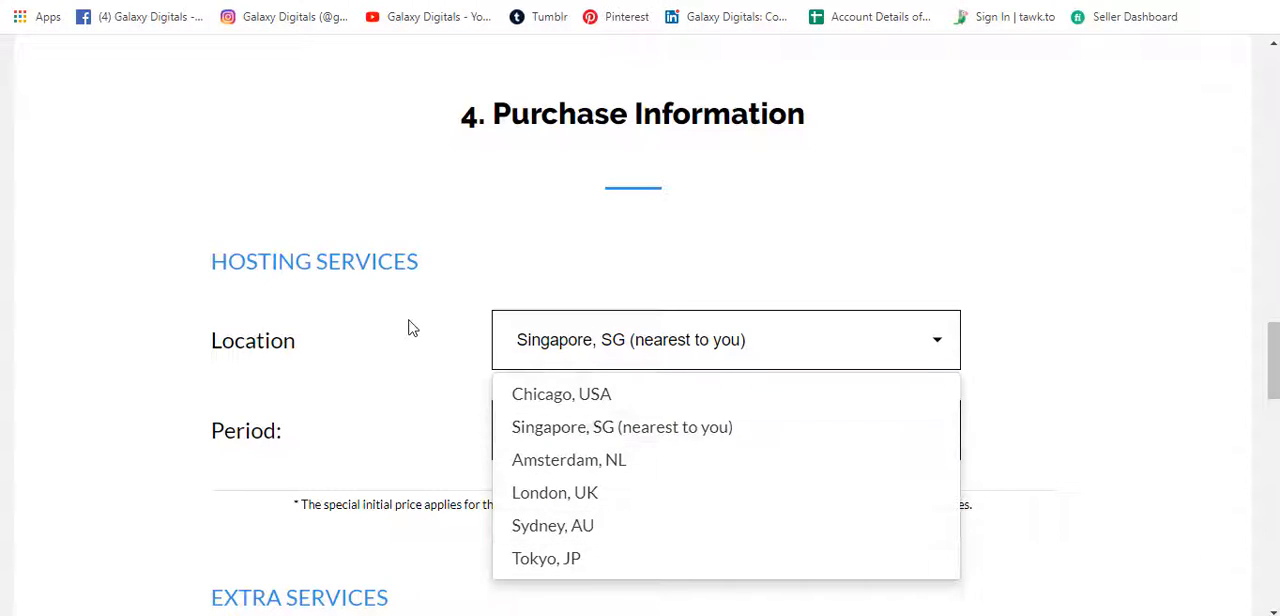
pyautogui.scroll(-1, 600, 350)
pyautogui.click(787, 374)
pyautogui.click(653, 458)
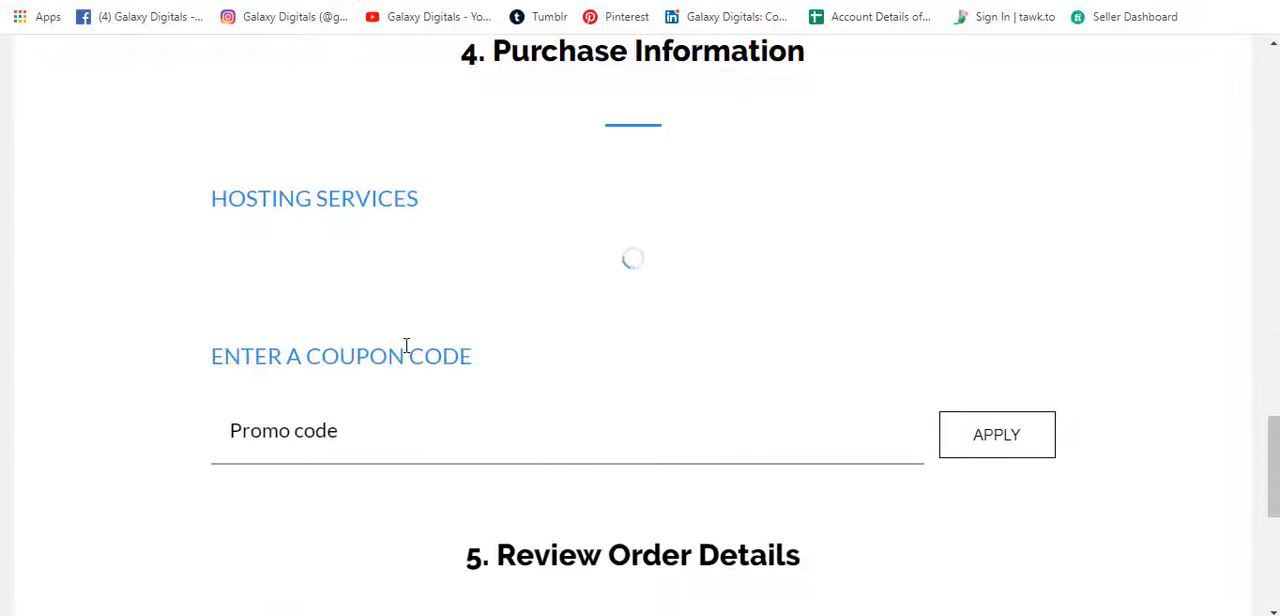
pyautogui.scroll(-5, 100, 400)
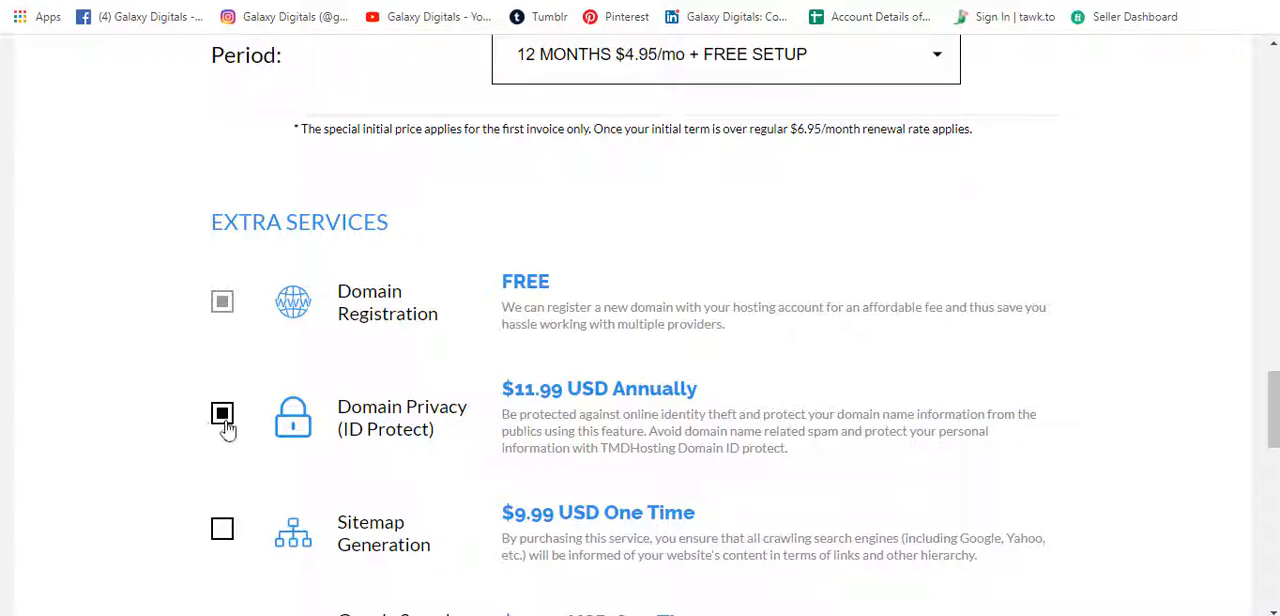
# Remove Domain Privacy (ID Protect) from the extra services, confirm turning it off, and check the total due in the order details.
pyautogui.click(222, 414)
pyautogui.click(766, 414)
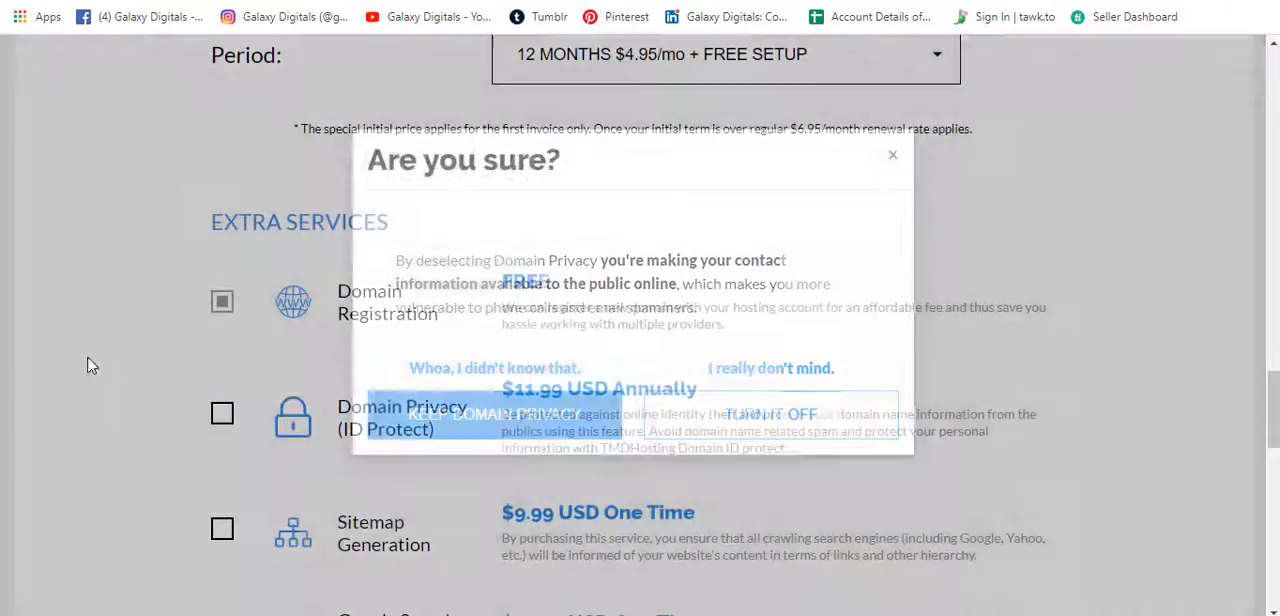
pyautogui.scroll(-10, 16, 356)
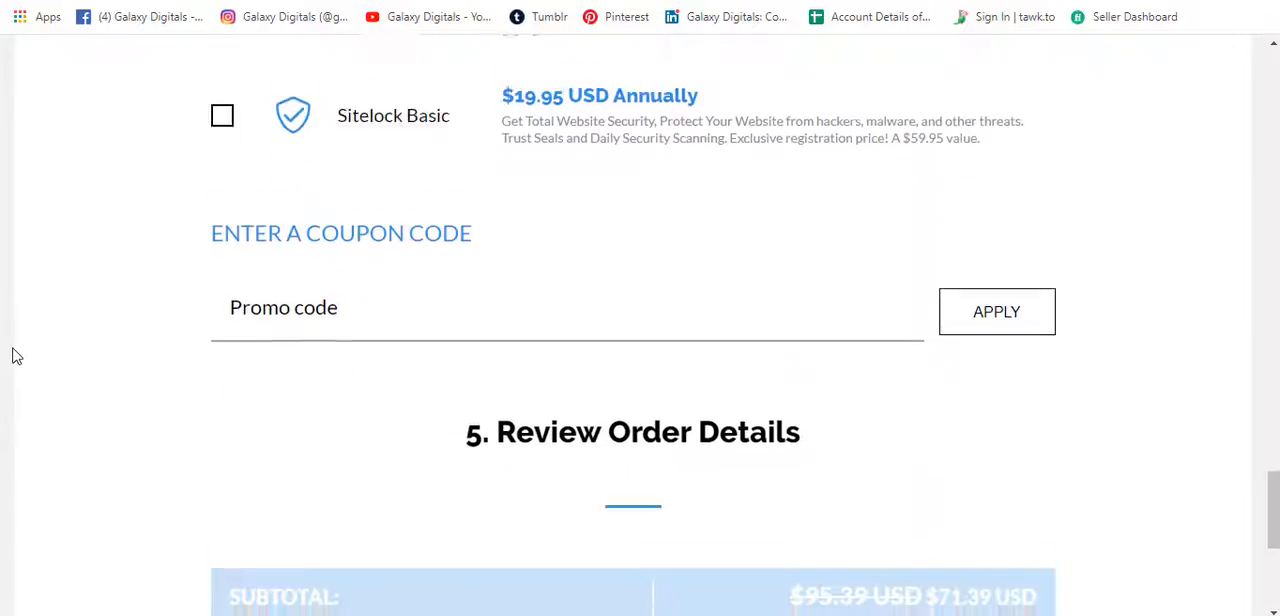
pyautogui.scroll(-1, 16, 356)
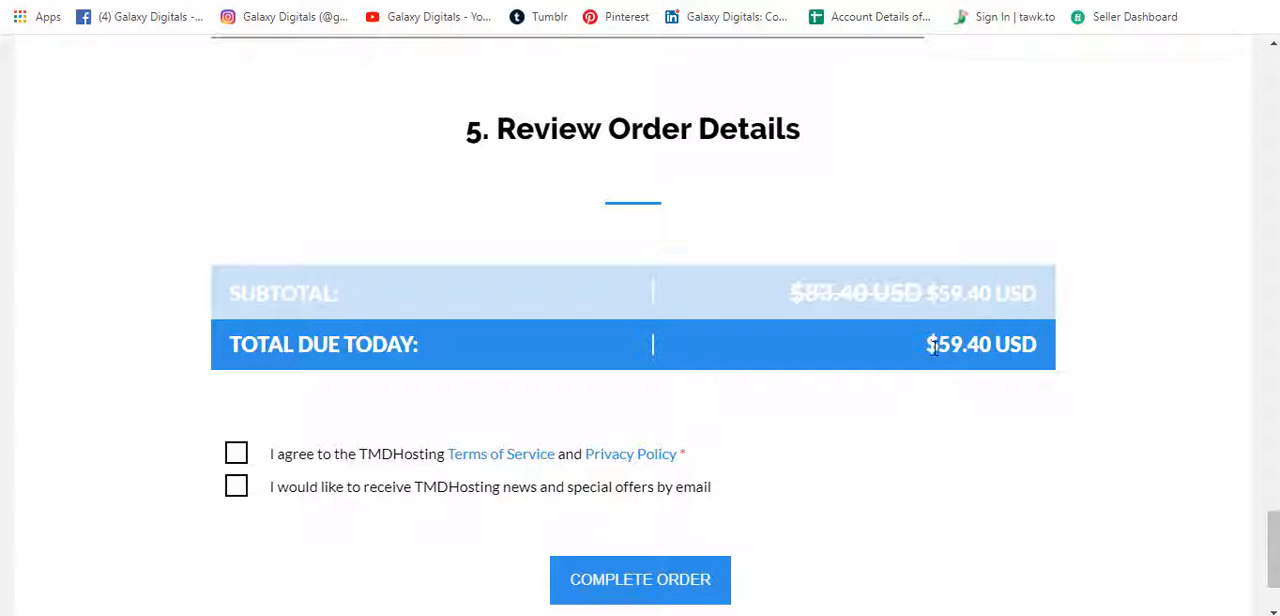
pyautogui.moveTo(938, 346); pyautogui.dragTo(978, 346)
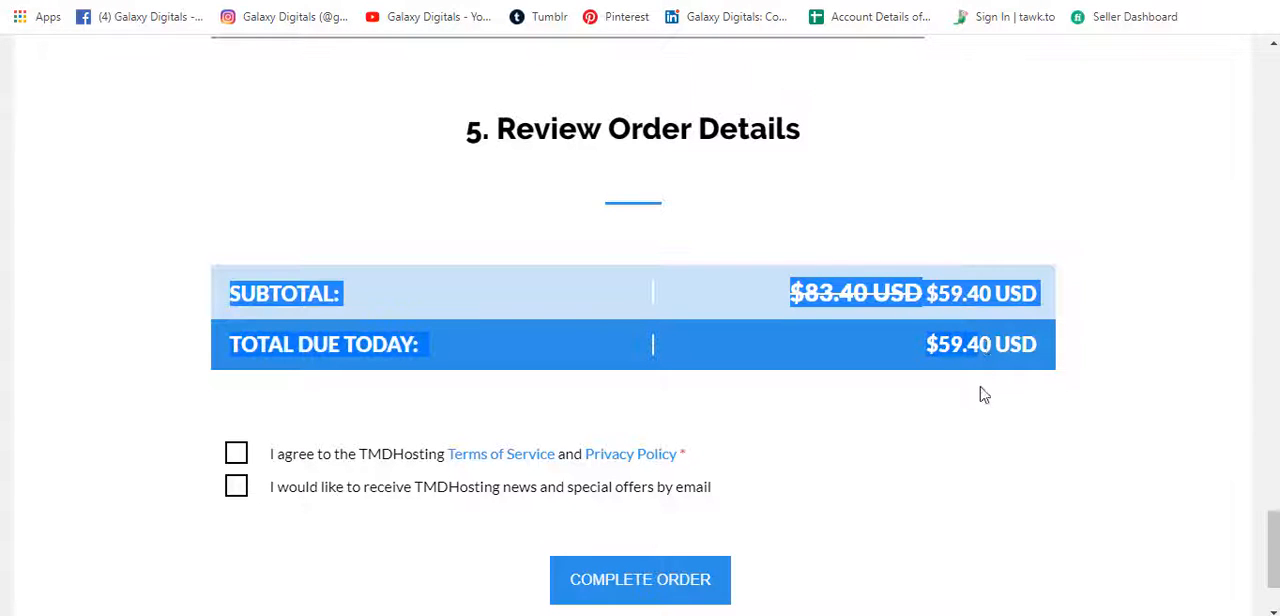
pyautogui.click(992, 368)
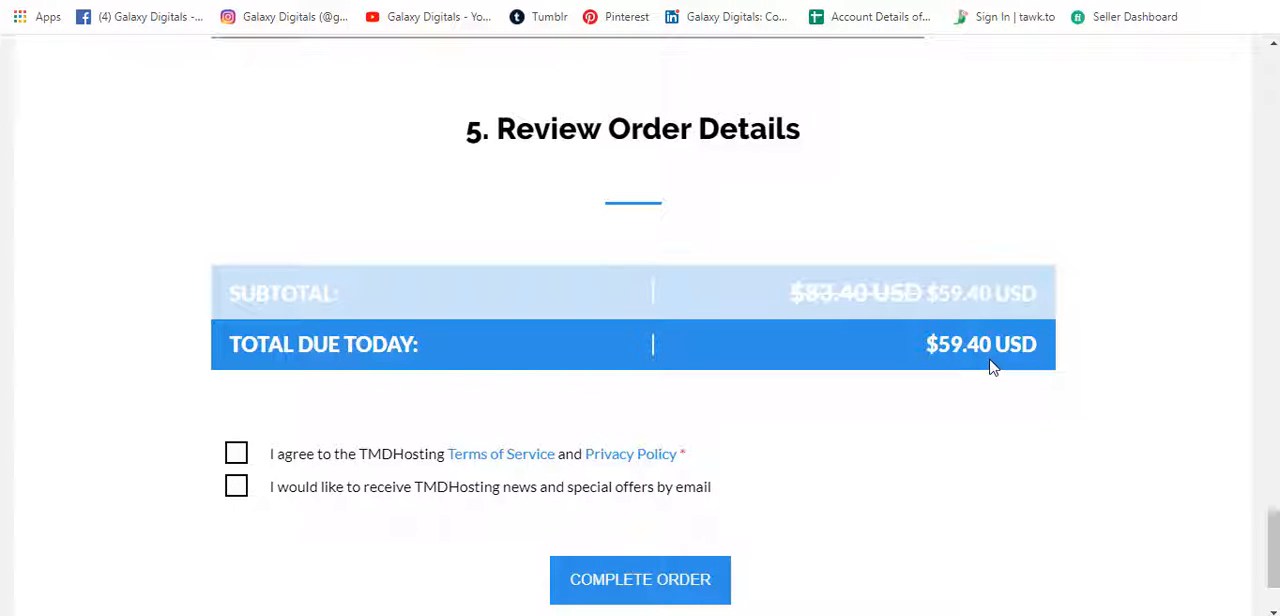
# Agree to the TMDHosting Terms of Service and Privacy Policy and opt in to news and special offers by email.
pyautogui.click(237, 456)
pyautogui.click(238, 487)
# Return to the Divi website guide and read Step 3 on logging in to cPanel through yourwebsite.com/cpanel.
pyautogui.click(345, 1)
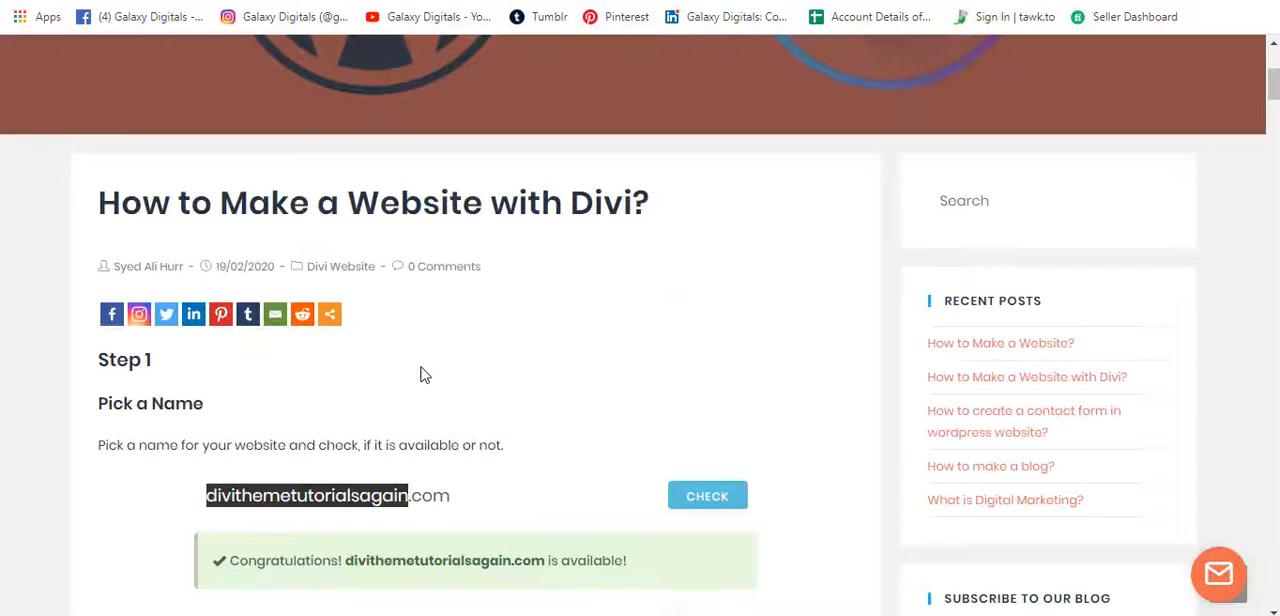
pyautogui.scroll(-10, 421, 376)
pyautogui.scroll(1, 423, 374)
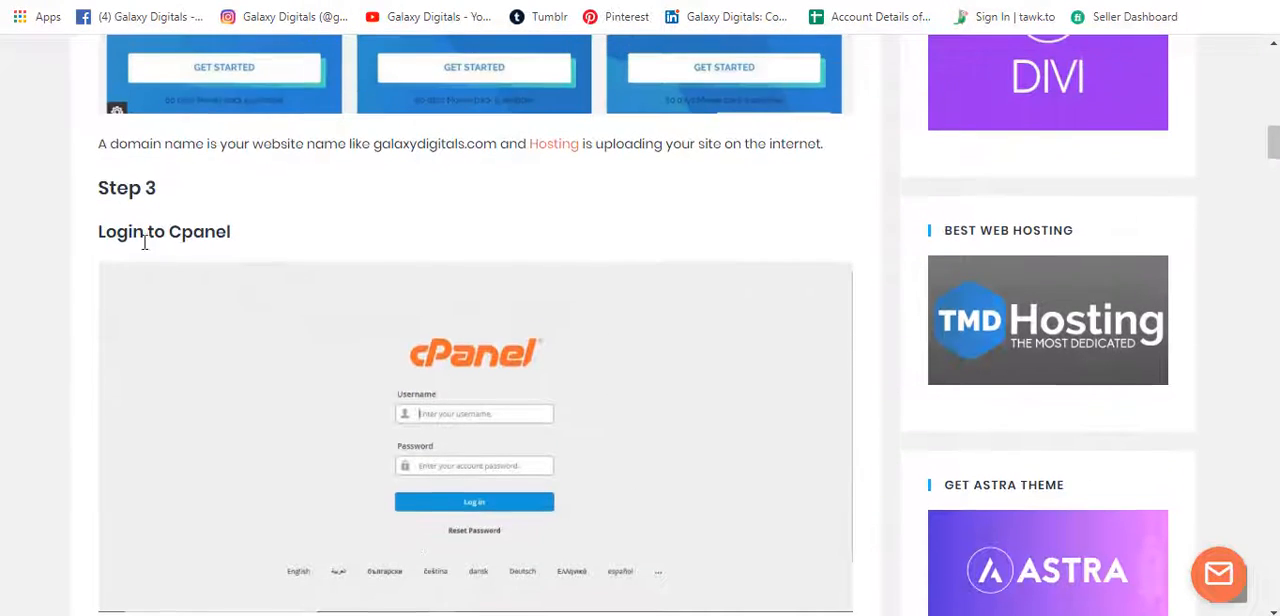
pyautogui.scroll(-1, 350, 376)
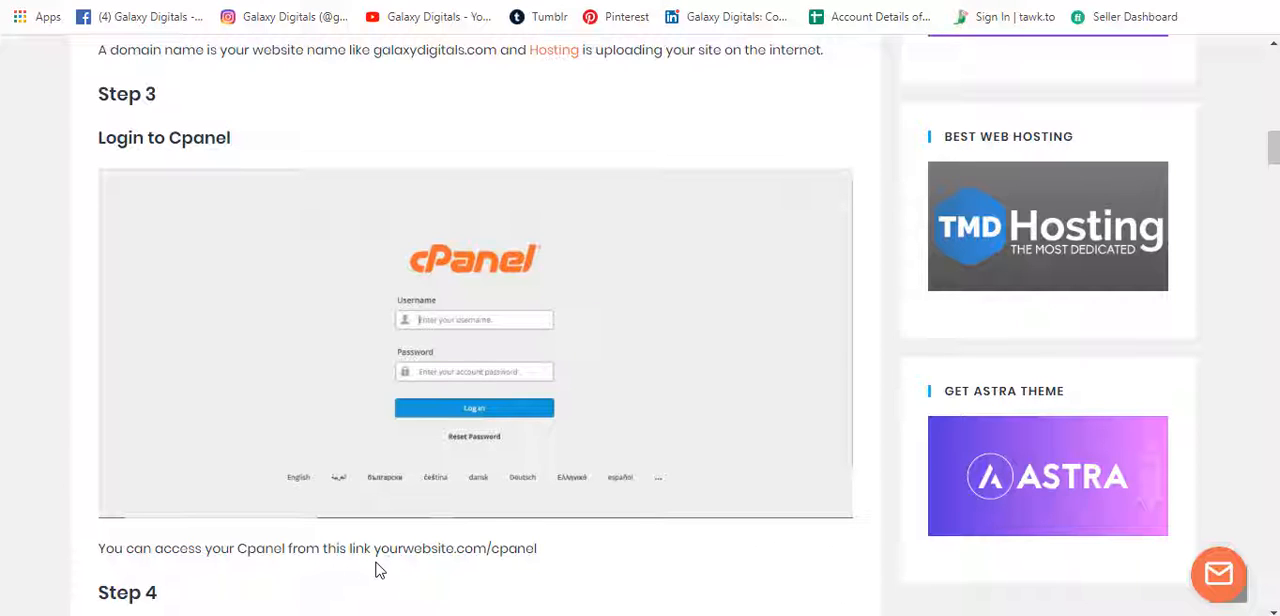
pyautogui.moveTo(374, 550); pyautogui.dragTo(560, 561)
pyautogui.click(560, 556)
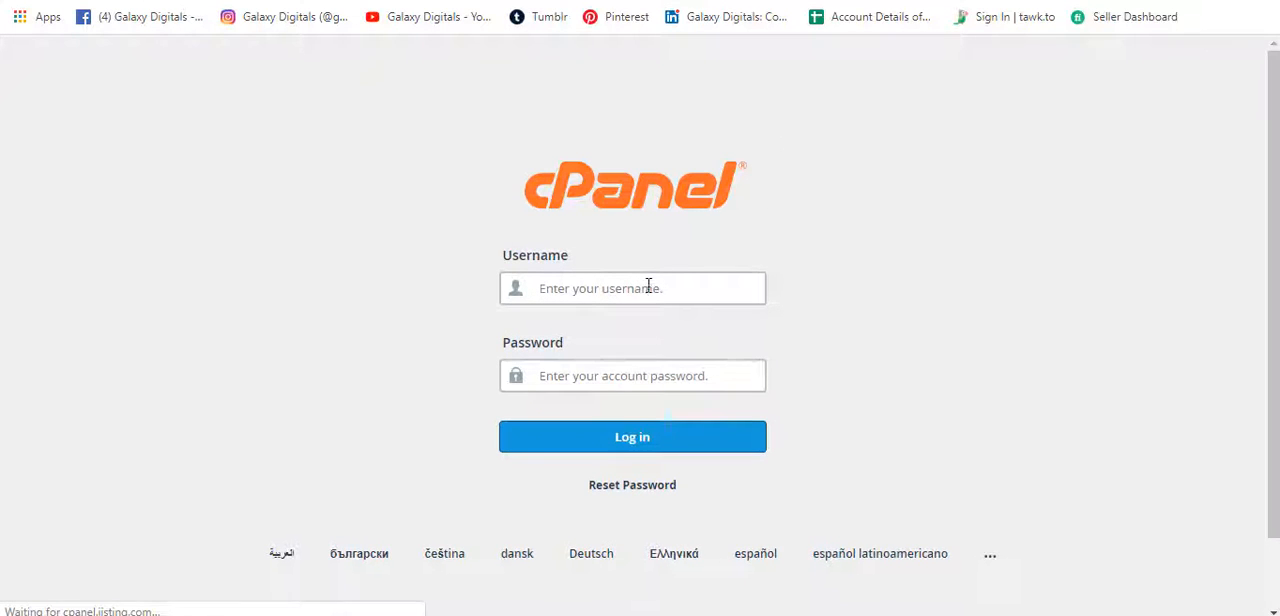
# Log in to cPanel with the account username and password.
pyautogui.write('i')
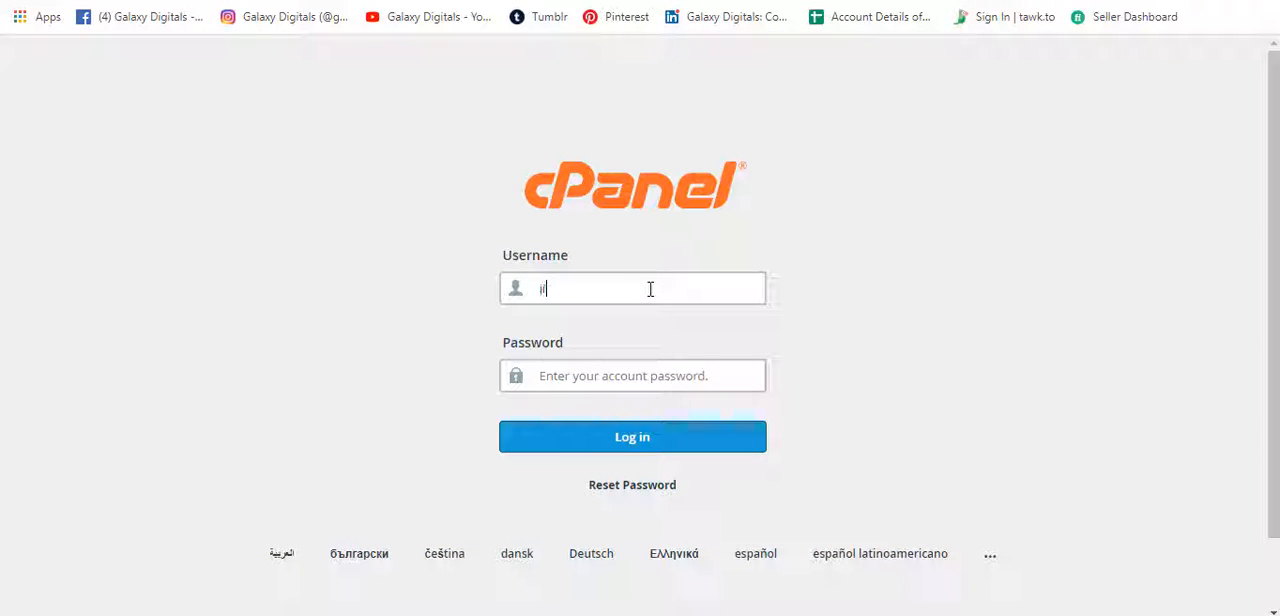
pyautogui.write('istingc')
pyautogui.press('Tab')
pyautogui.write('••••••')
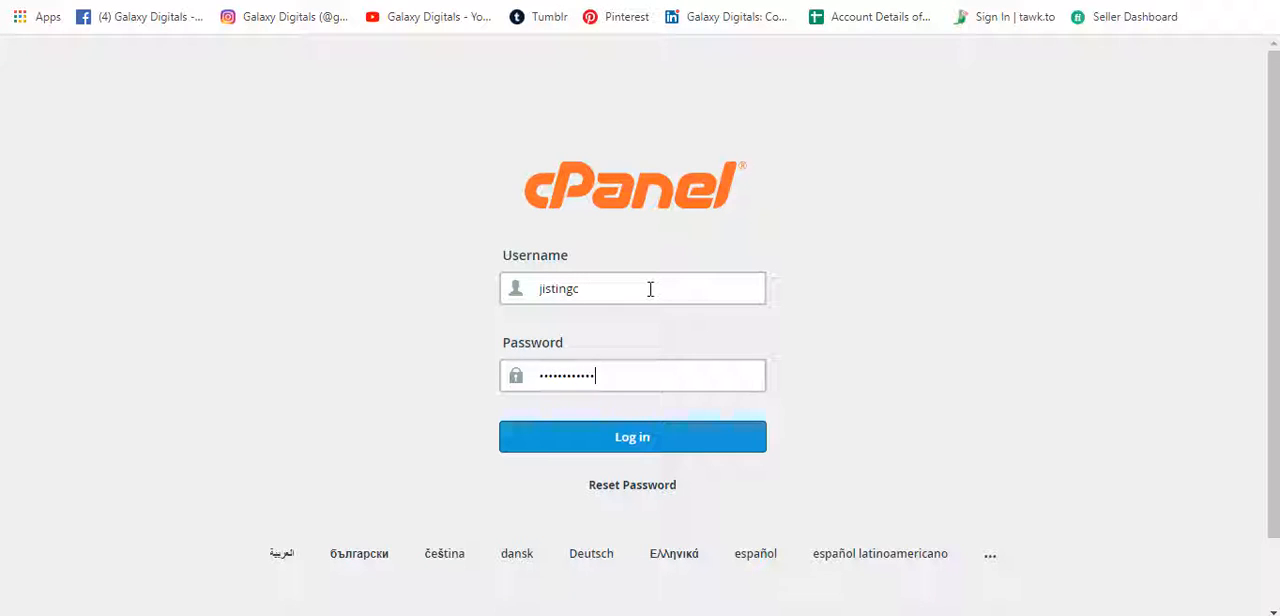
pyautogui.click(677, 446)
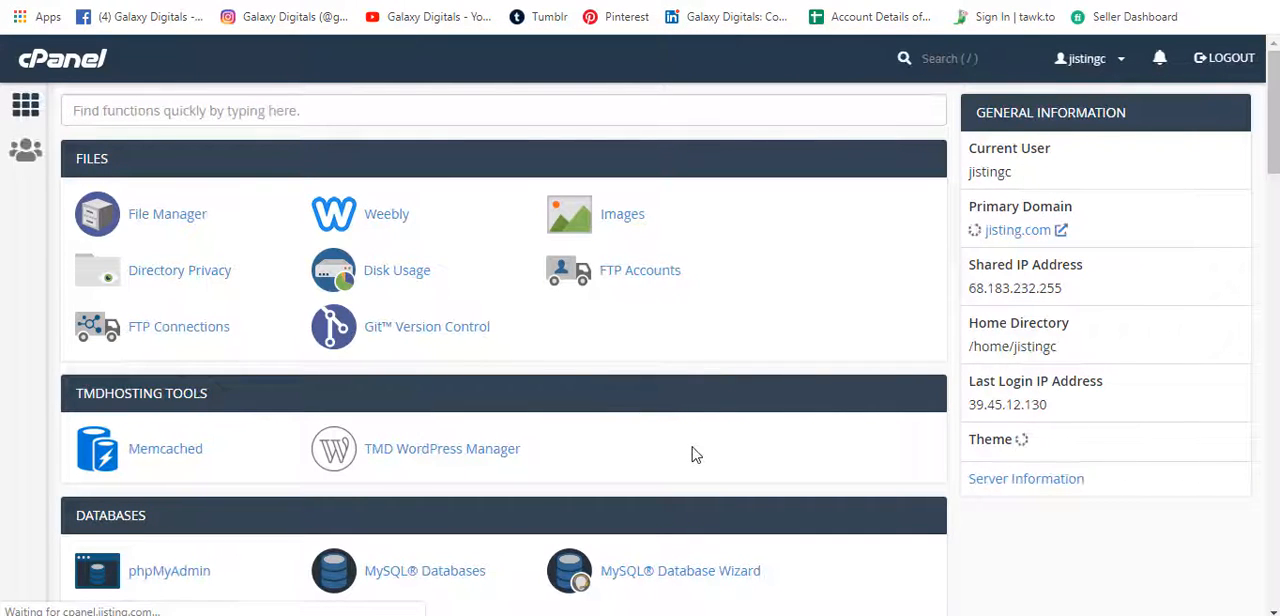
# Read Step 4 of the guide on installing an SSL certificate with Lets Encrypt SSL.
pyautogui.click(362, 0)
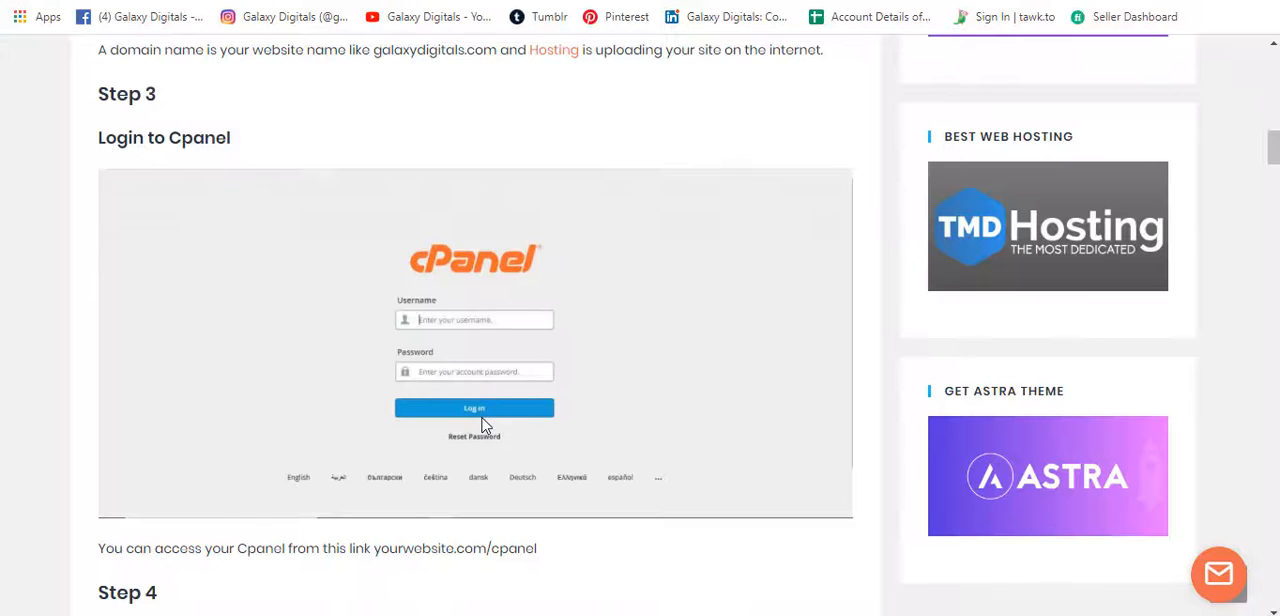
pyautogui.scroll(-3, 484, 425)
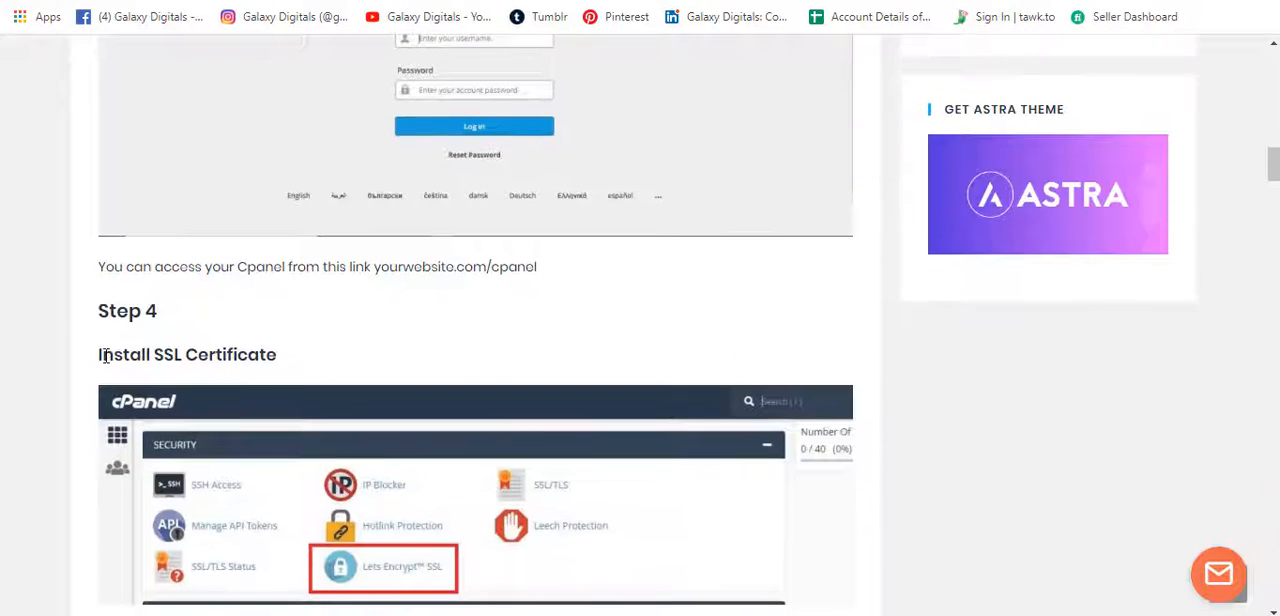
pyautogui.scroll(-4, 328, 360)
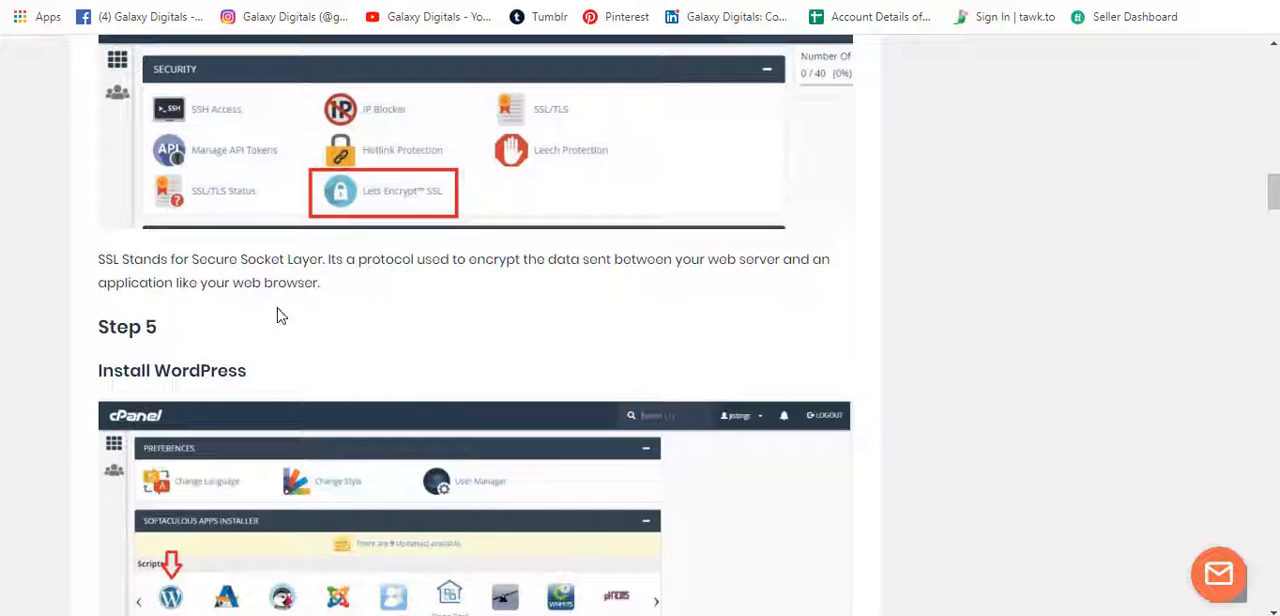
pyautogui.scroll(2, 460, 351)
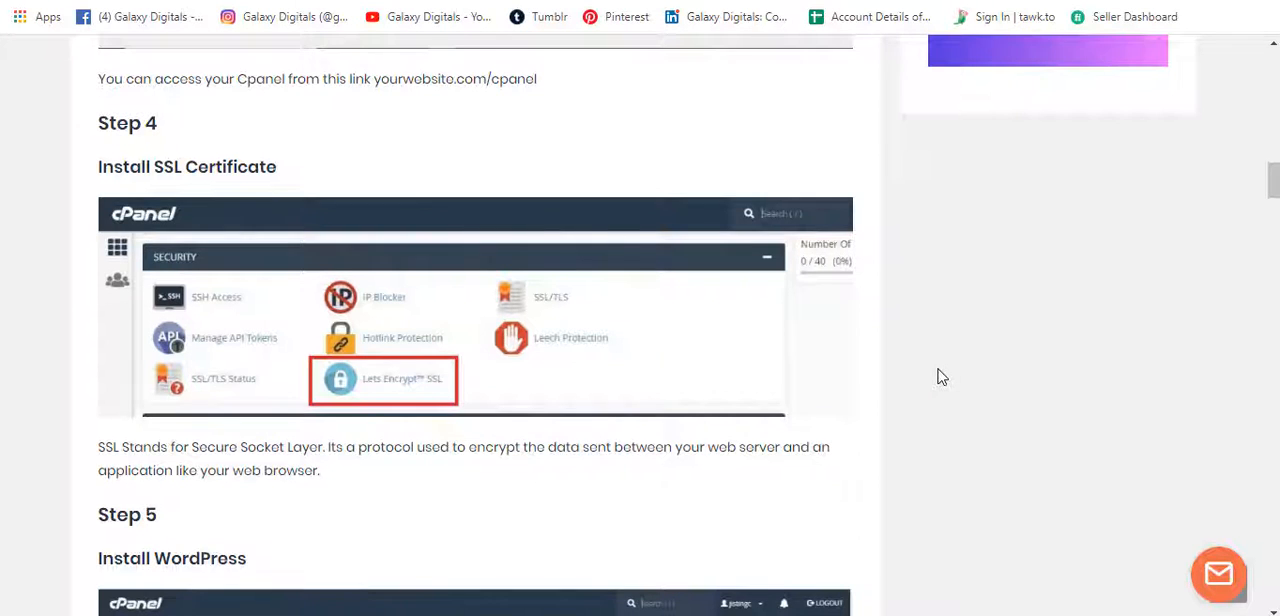
pyautogui.scroll(-1, 940, 376)
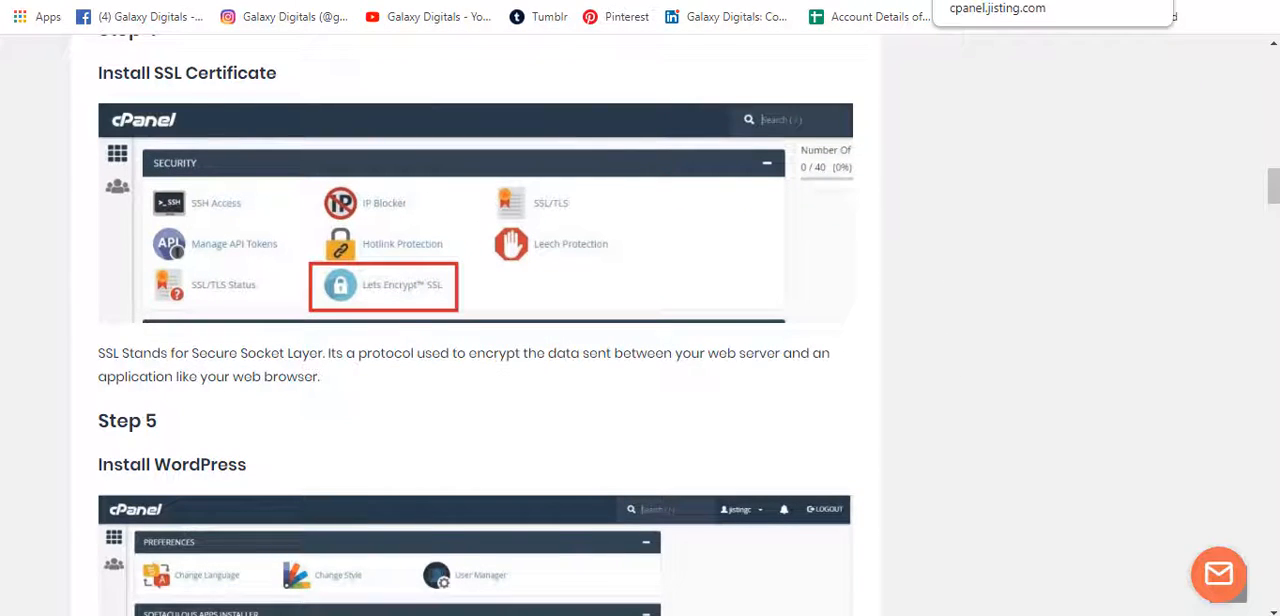
# Go back to cPanel, search its functions for "let" and open Lets Encrypt SSL.
pyautogui.click(990, 1)
pyautogui.click(591, 103)
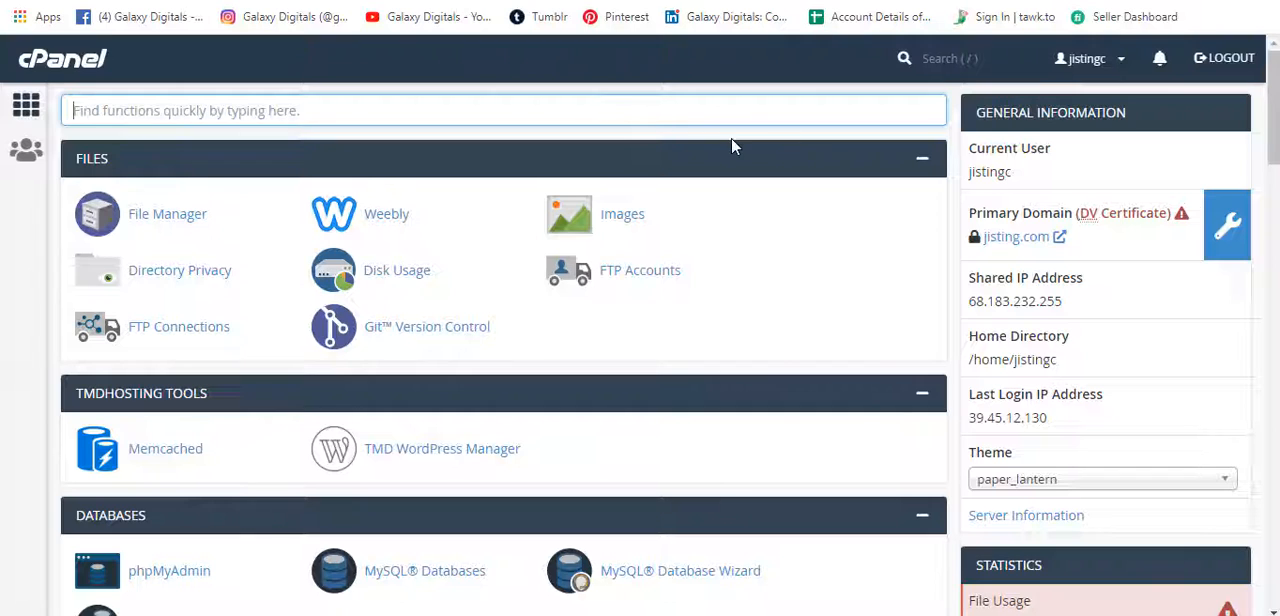
pyautogui.write('let')
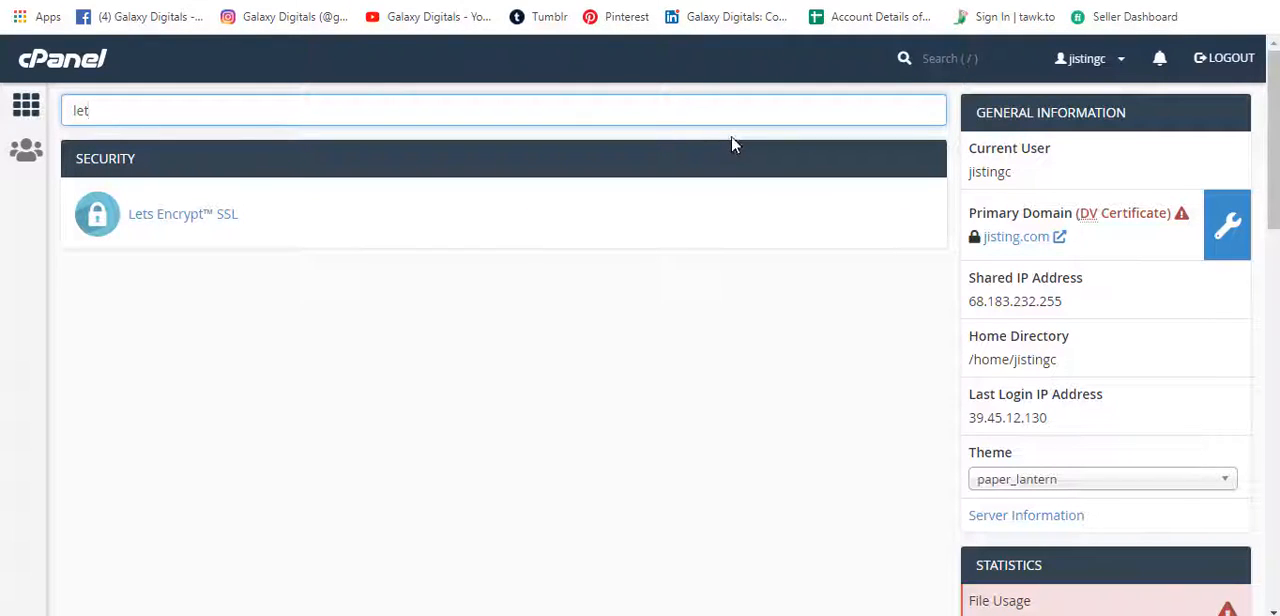
pyautogui.click(188, 216)
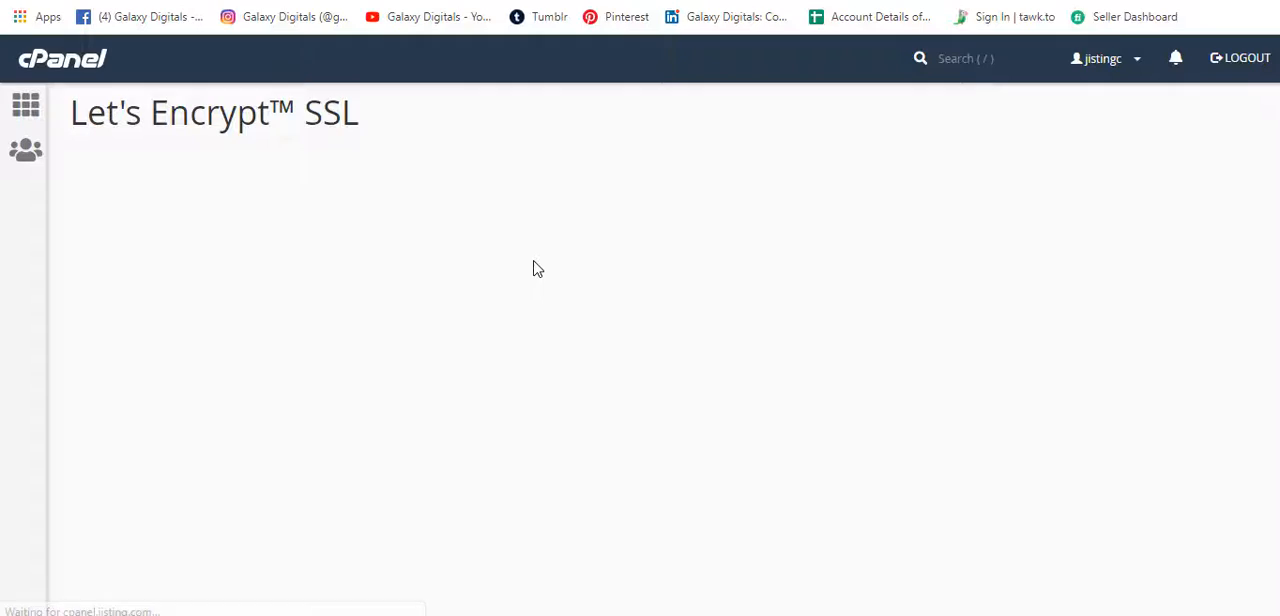
# Open the certificate issue form for galaxydigitals.com and look over its included domains and validation methods.
pyautogui.scroll(-1, 535, 261)
pyautogui.scroll(-10, 535, 261)
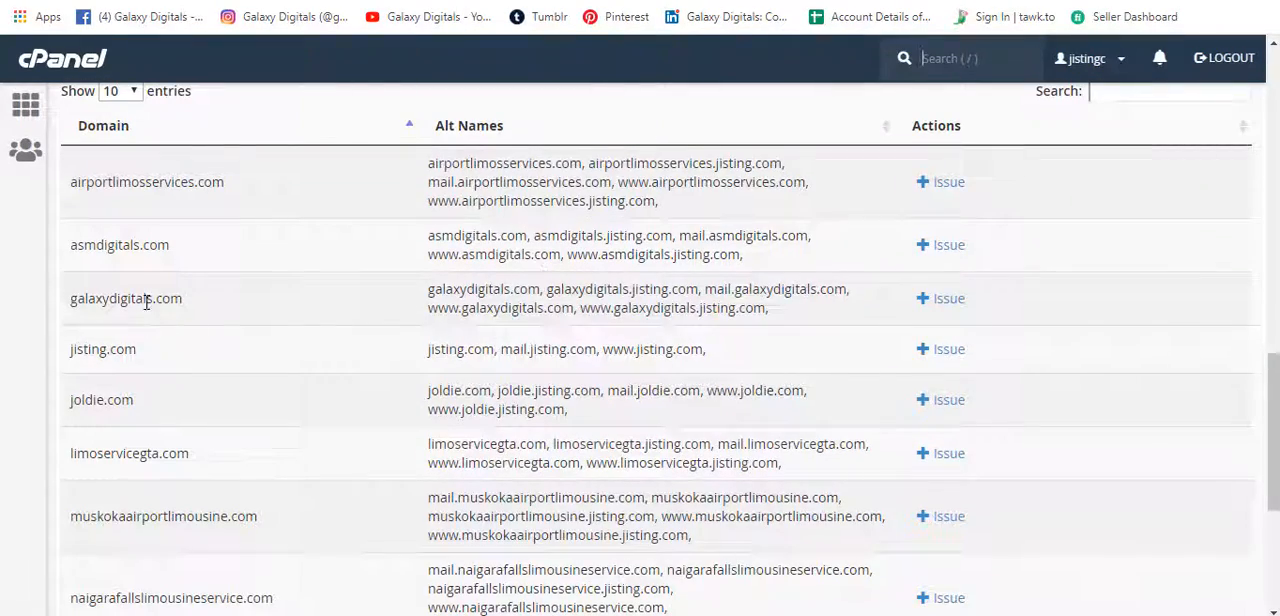
pyautogui.click(953, 305)
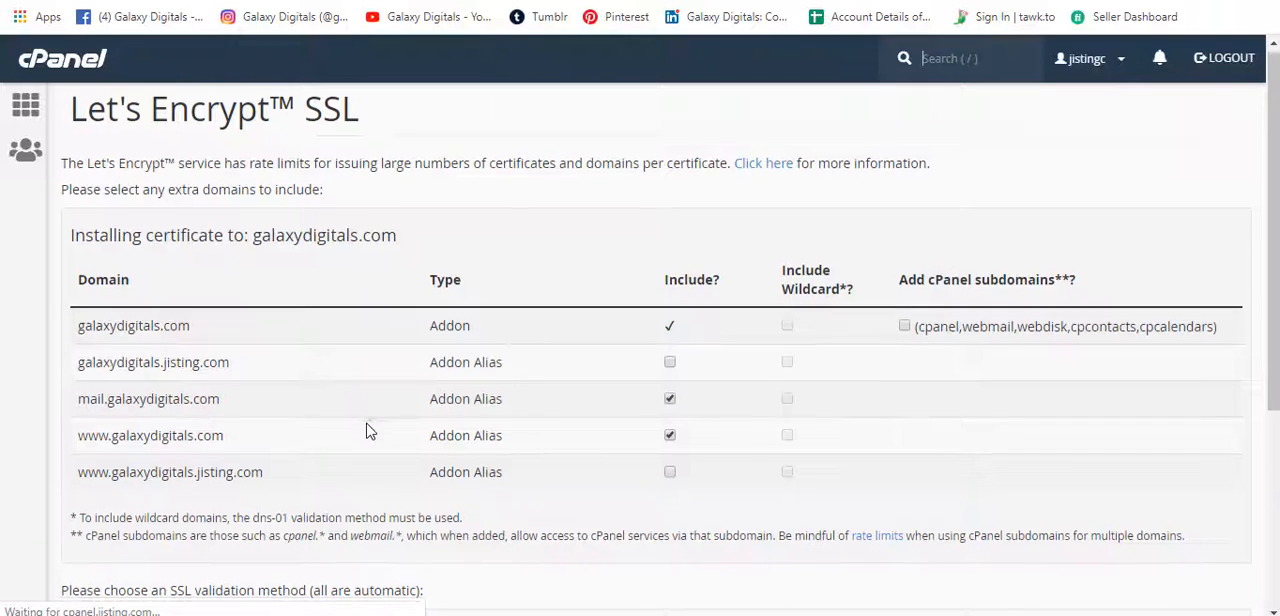
pyautogui.scroll(-3, 366, 426)
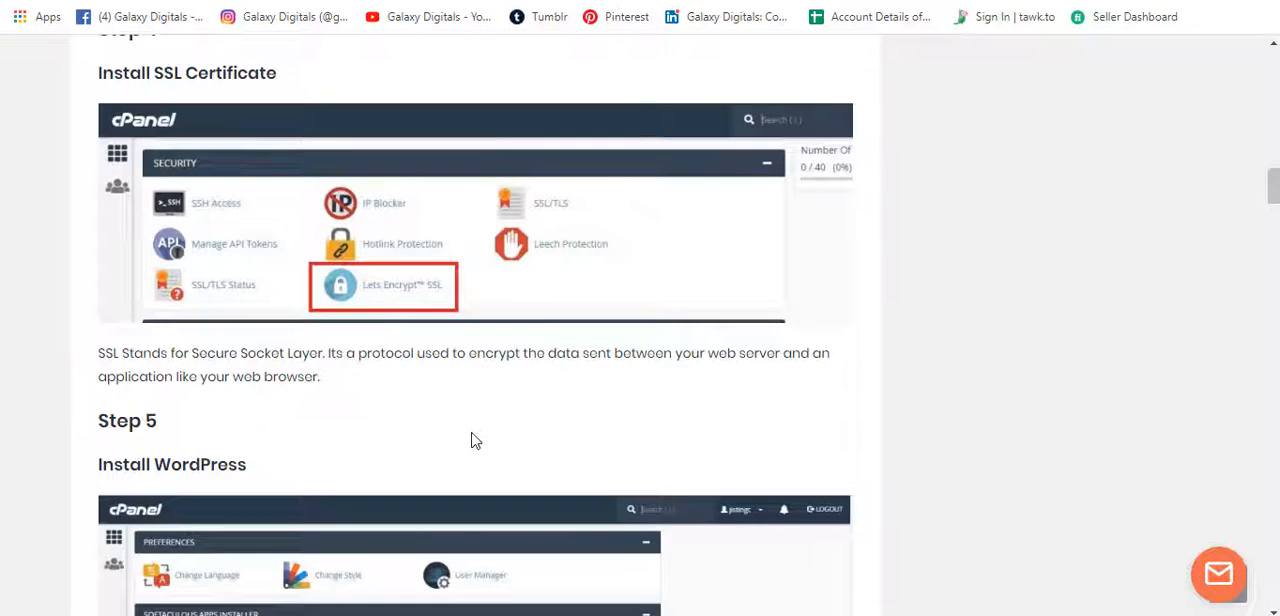
# Look at Step 5 of the guide on installing WordPress from the Softaculous Apps Installer.
pyautogui.scroll(-2, 471, 440)
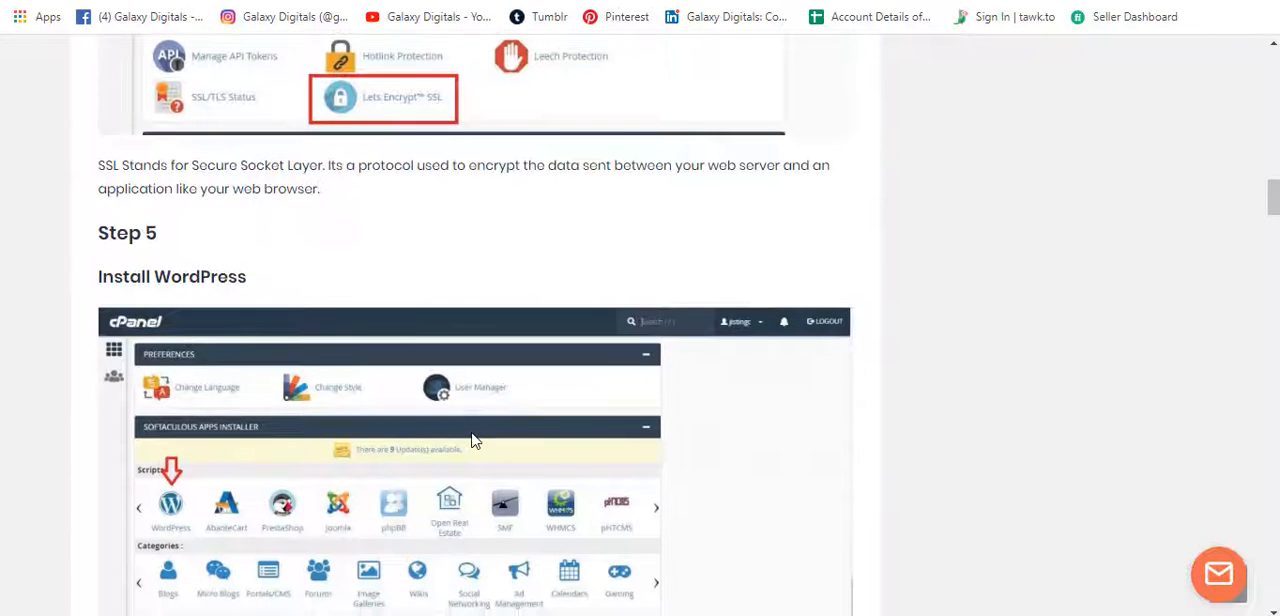
pyautogui.scroll(-1, 471, 440)
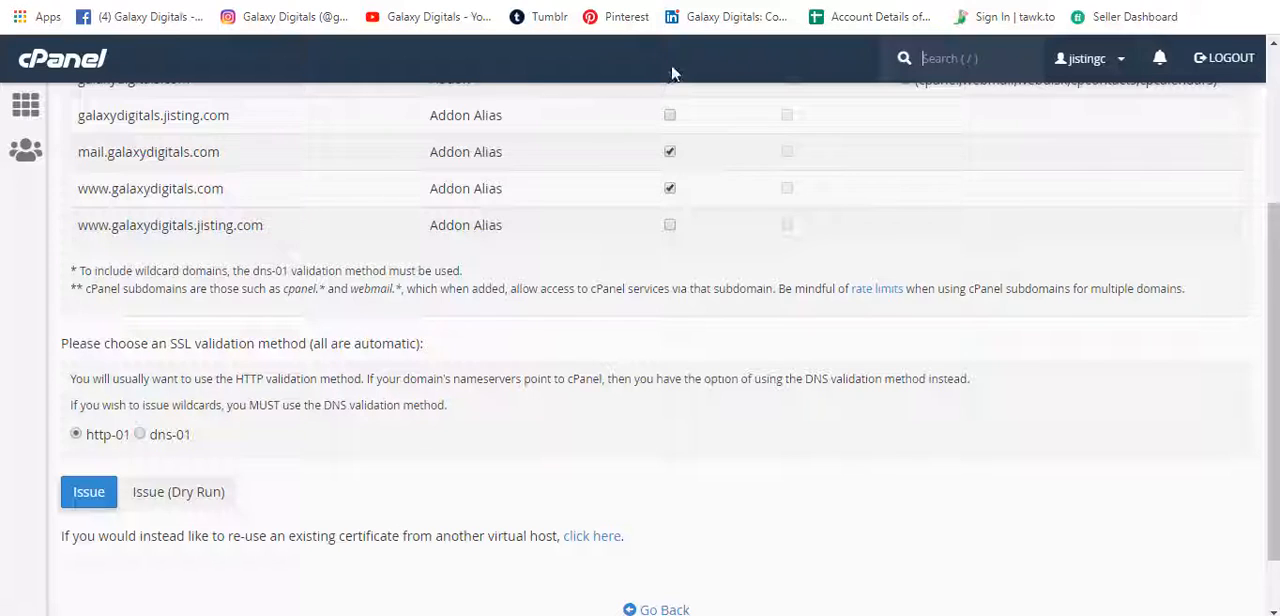
pyautogui.scroll(3, 295, 315)
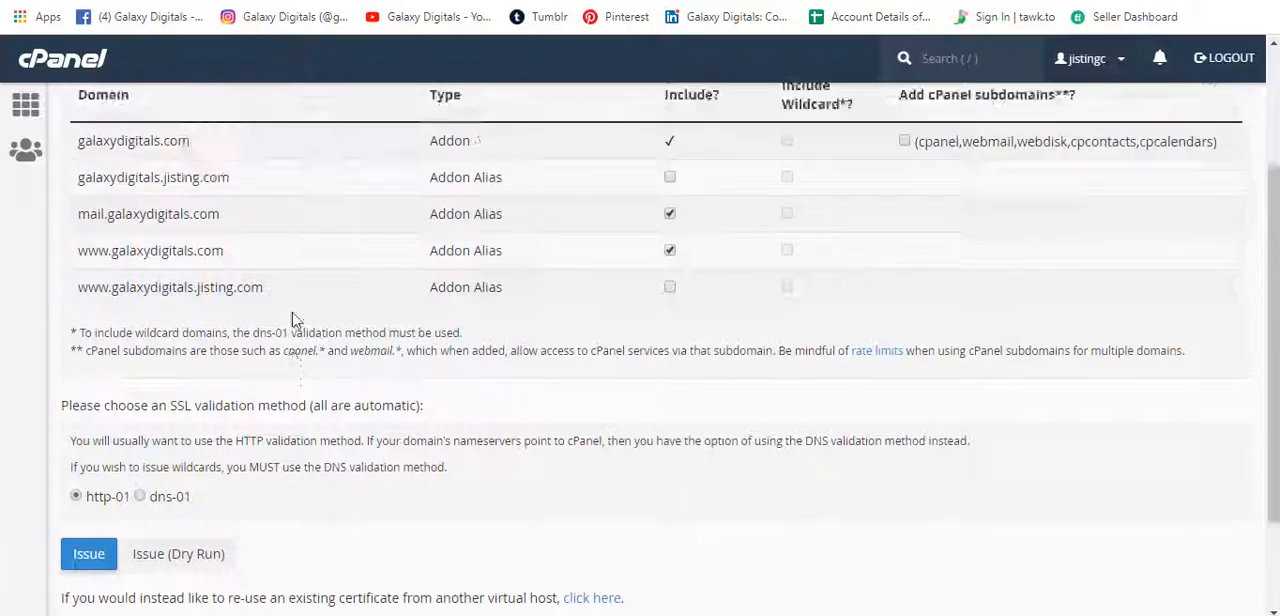
# From the cPanel home page, open WordPress in the Softaculous Apps Installer and start a new installation.
pyautogui.click(26, 104)
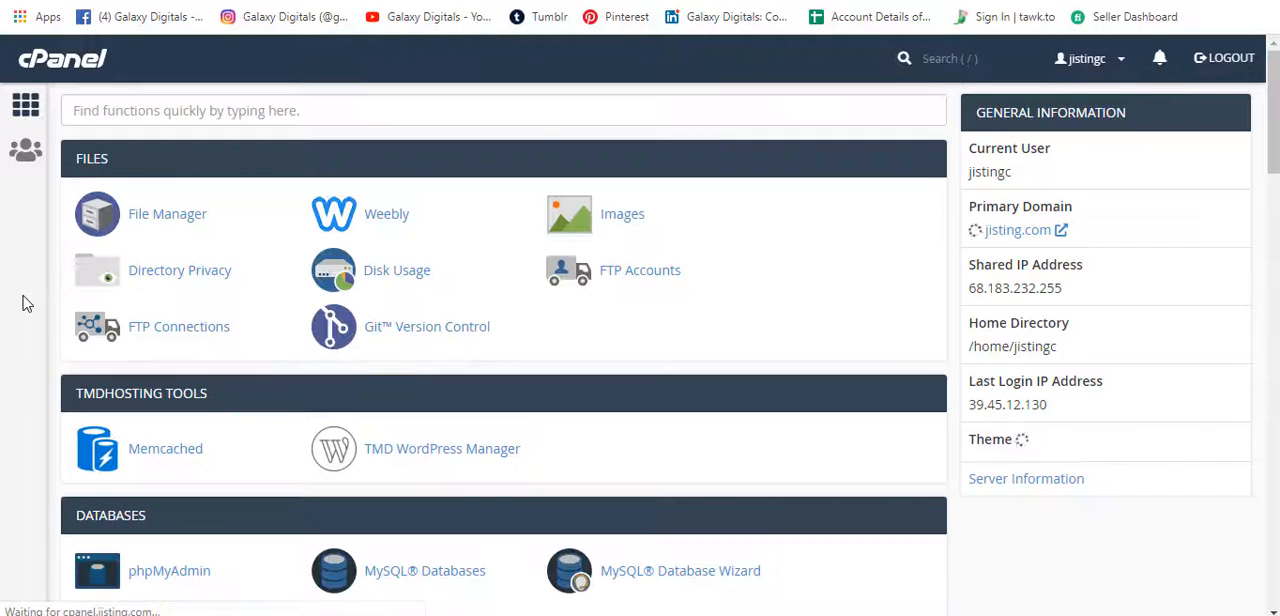
pyautogui.scroll(-15, 240, 395)
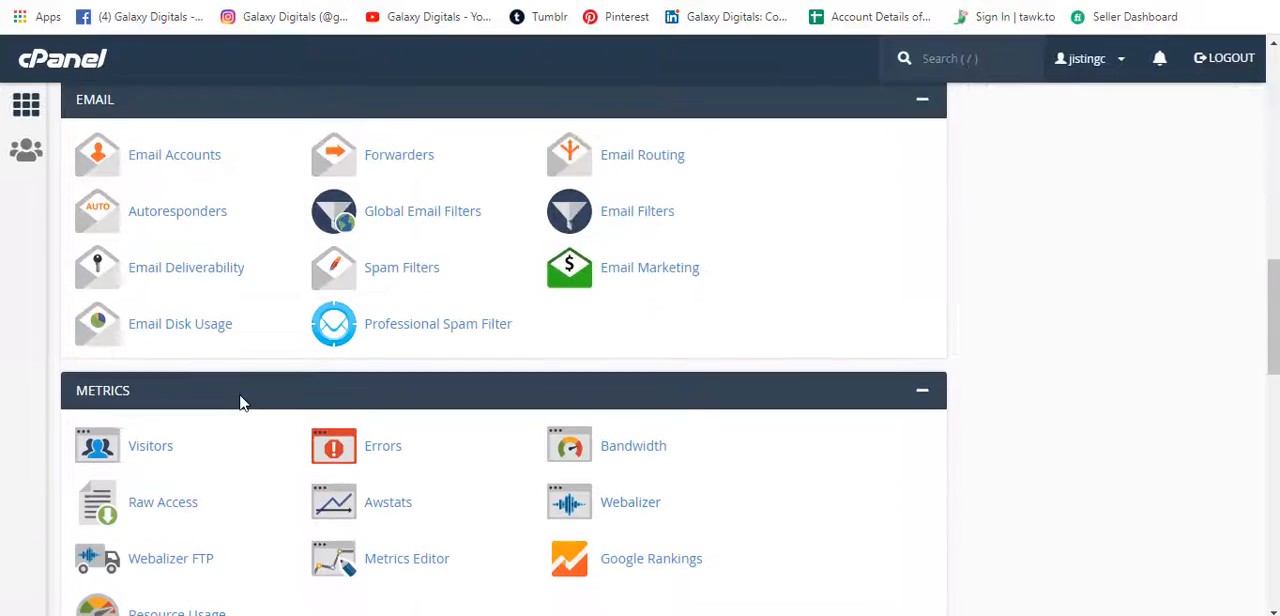
pyautogui.scroll(-15, 240, 402)
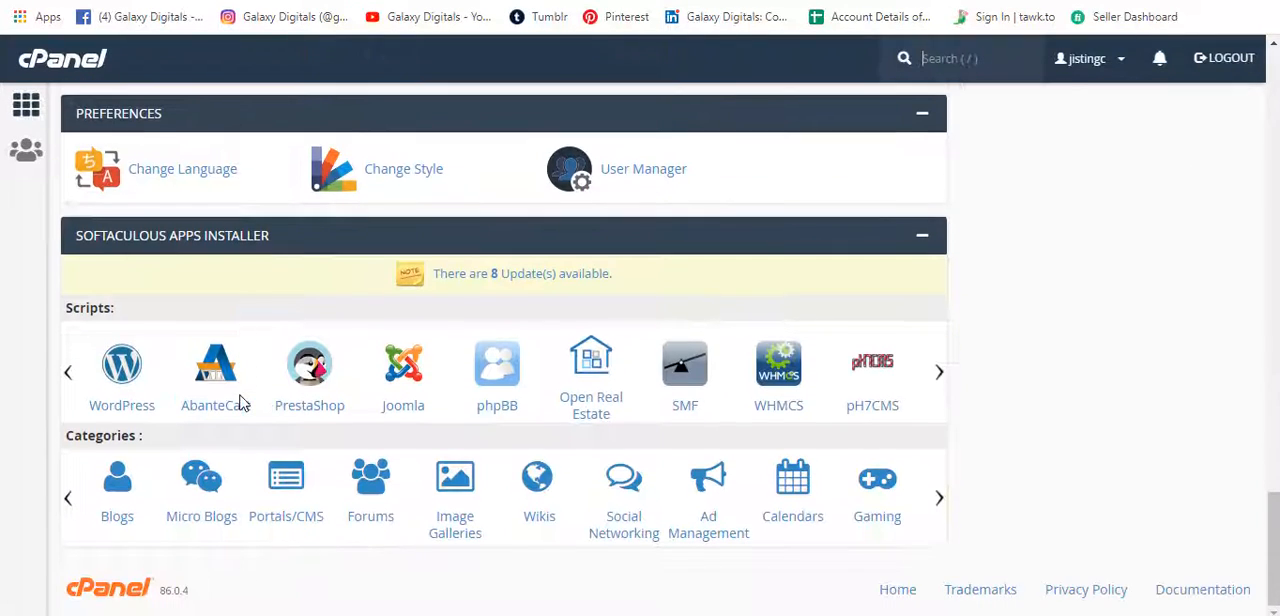
pyautogui.click(124, 366)
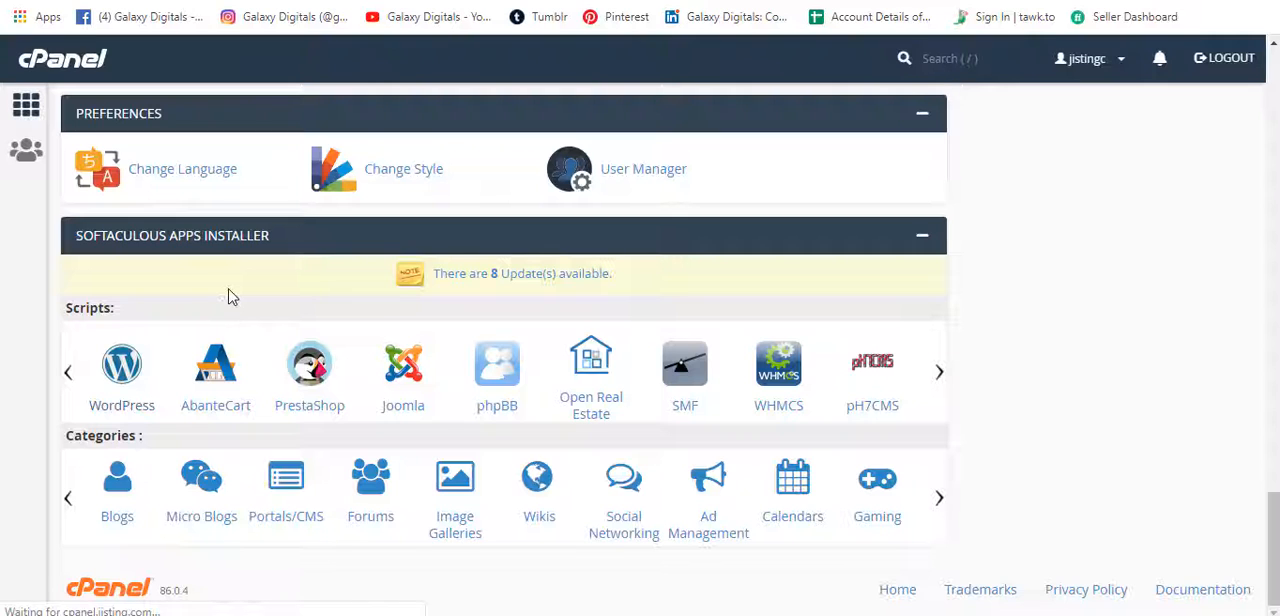
pyautogui.scroll(-2, 768, 148)
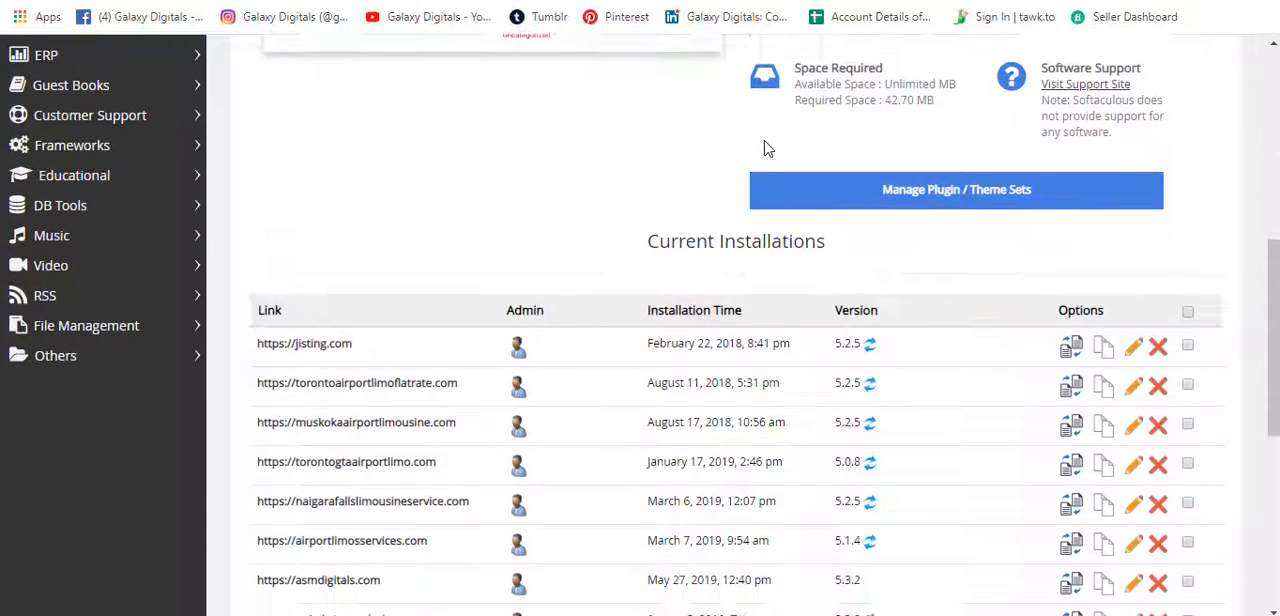
pyautogui.scroll(2, 768, 148)
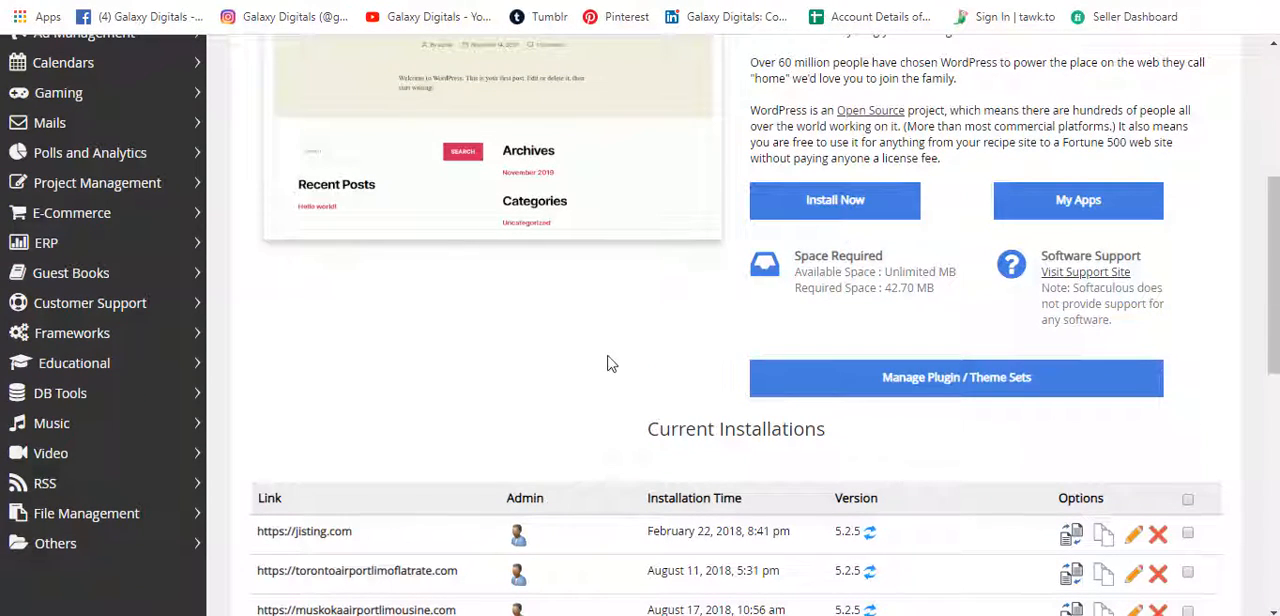
pyautogui.click(836, 212)
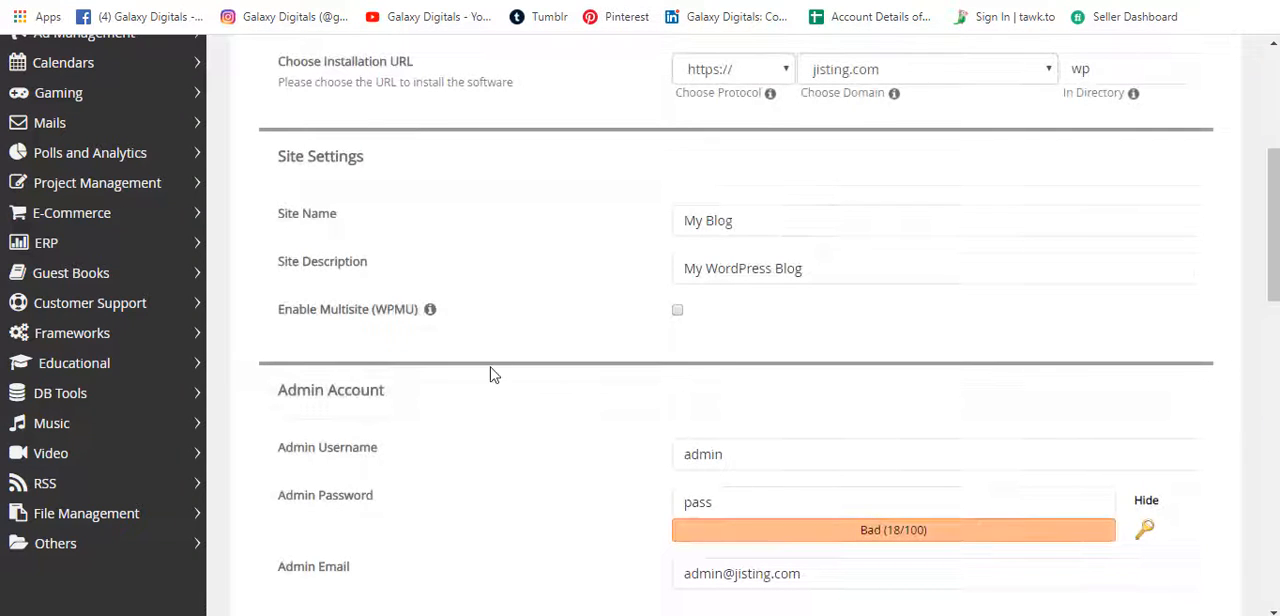
pyautogui.scroll(1, 490, 375)
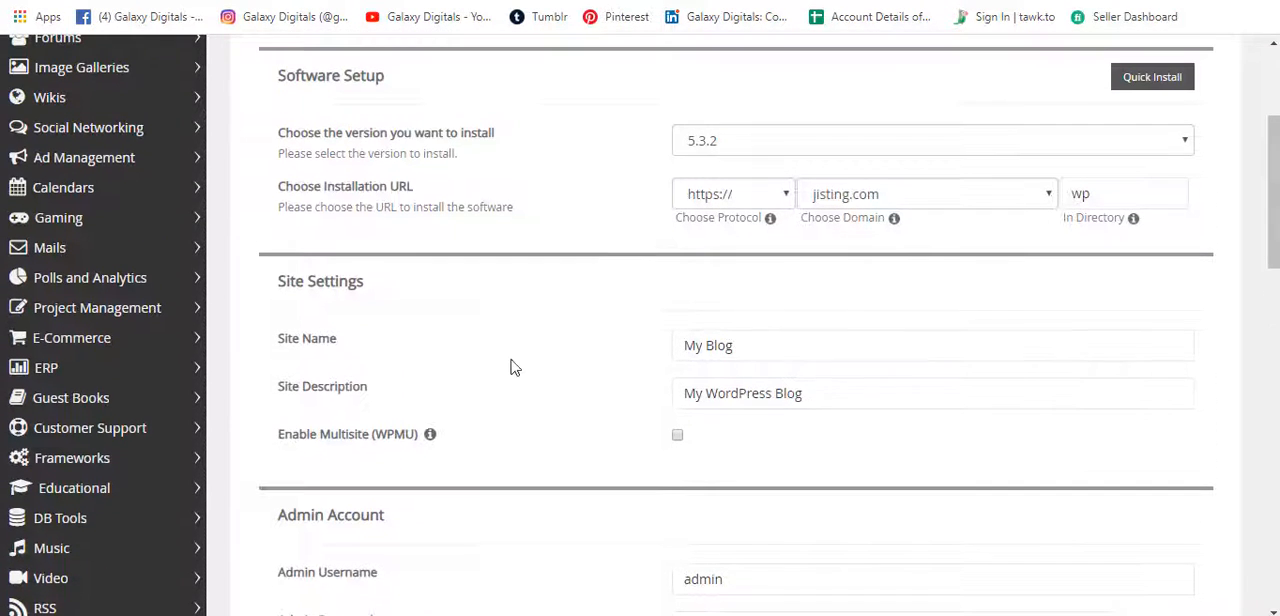
pyautogui.click(738, 148)
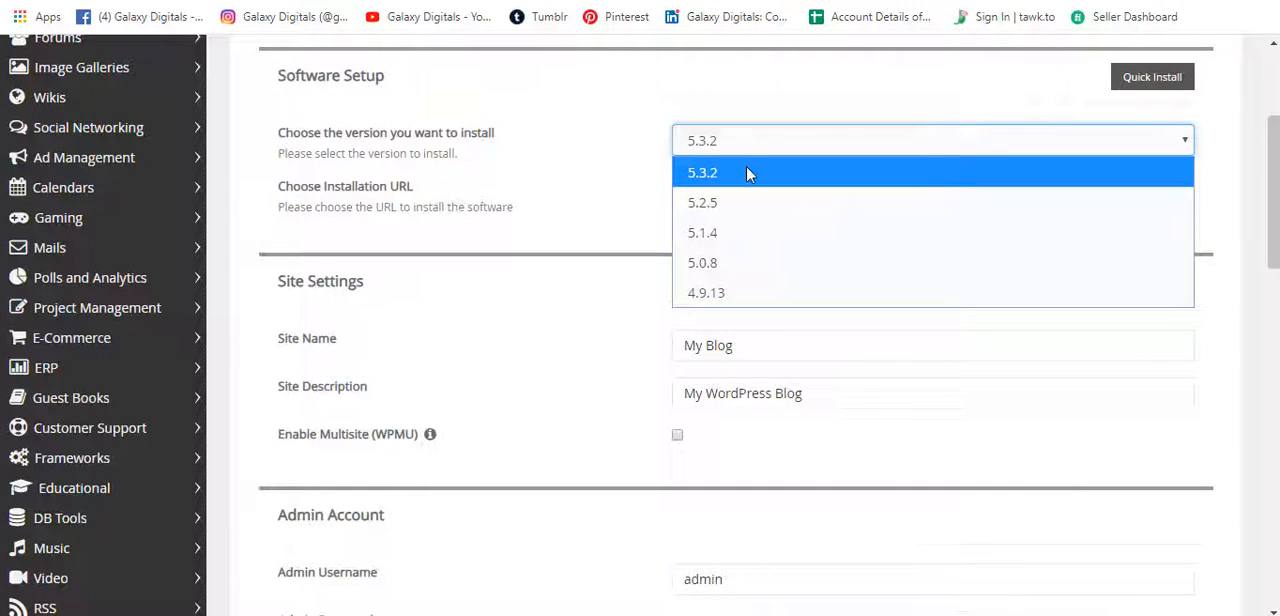
pyautogui.click(748, 174)
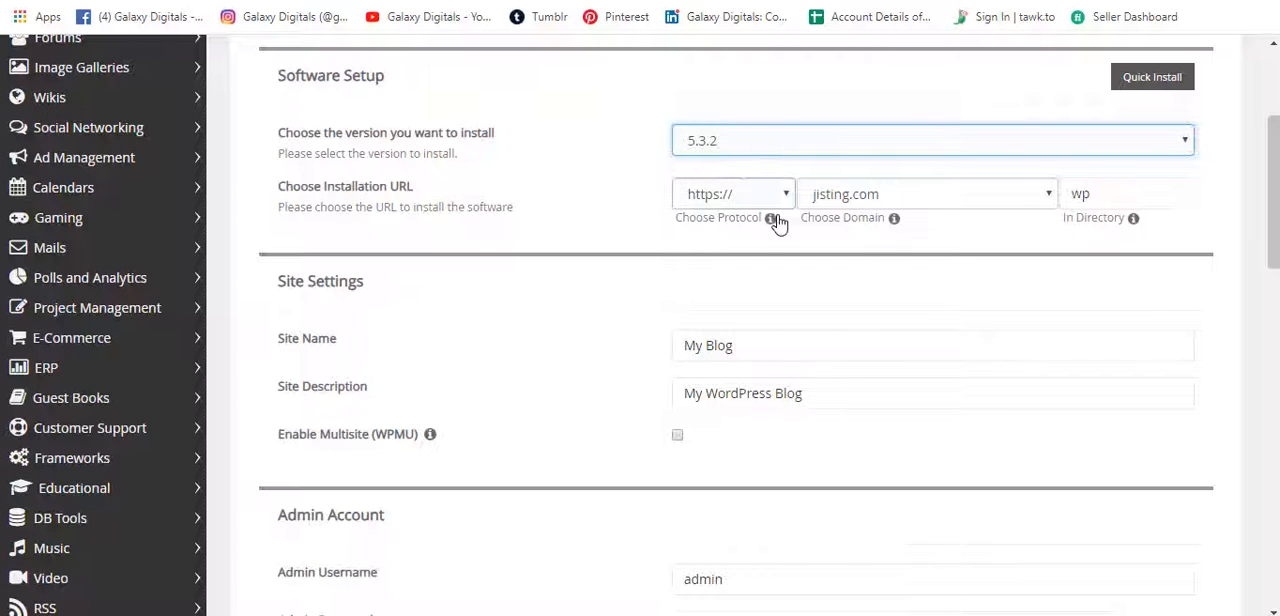
pyautogui.click(766, 195)
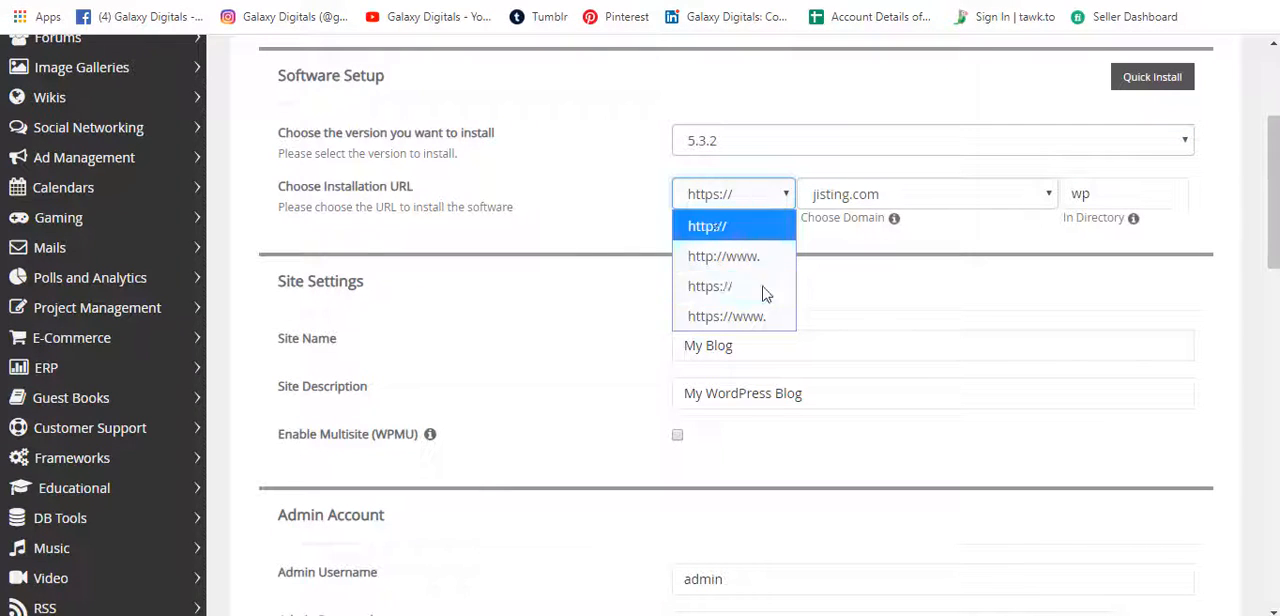
pyautogui.click(762, 300)
pyautogui.click(755, 194)
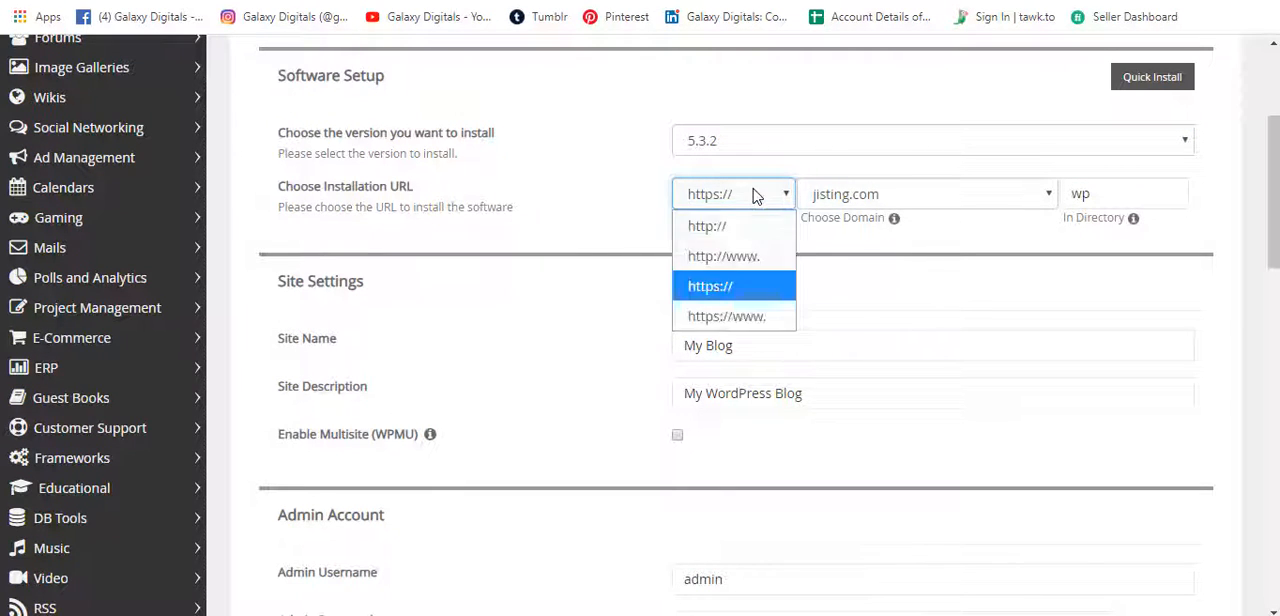
pyautogui.click(752, 296)
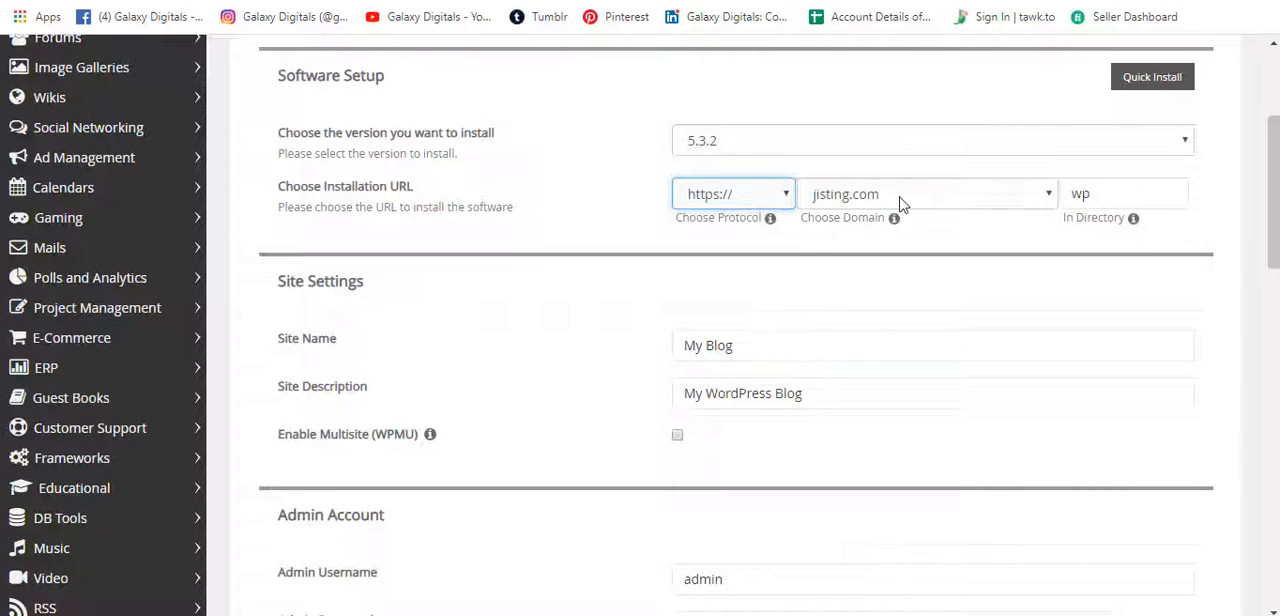
# Choose galaxydigitals.com as the installation domain and replace the directory name with divitheme.
pyautogui.click(903, 196)
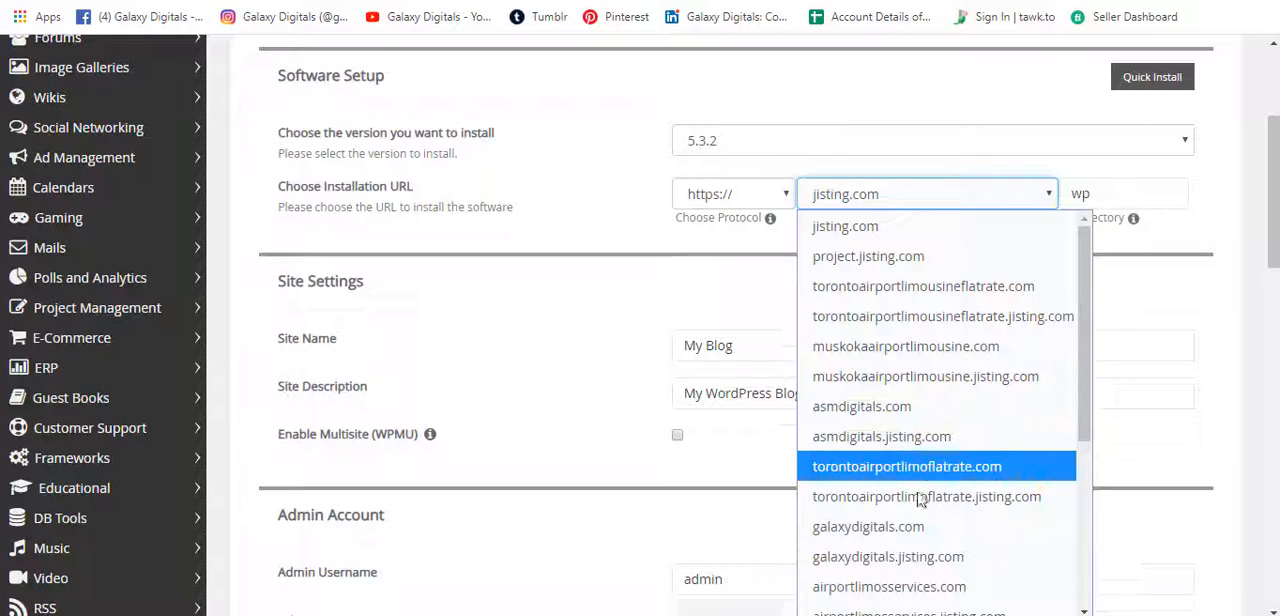
pyautogui.click(930, 526)
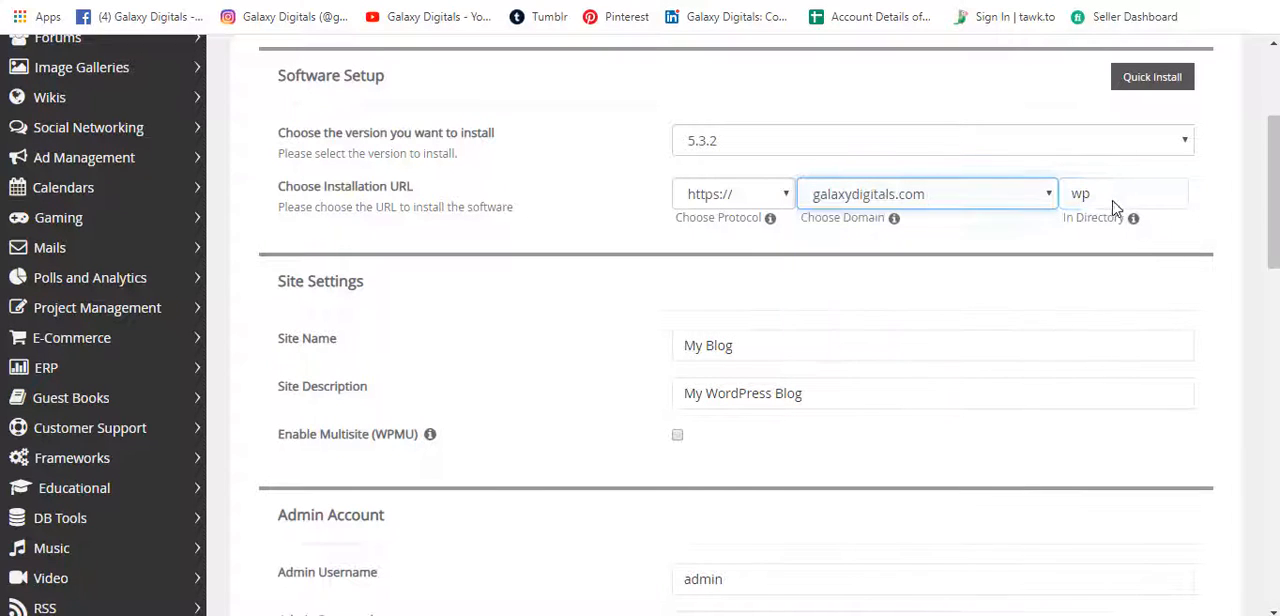
pyautogui.click(1110, 196)
pyautogui.moveTo(1114, 194); pyautogui.dragTo(1072, 194)
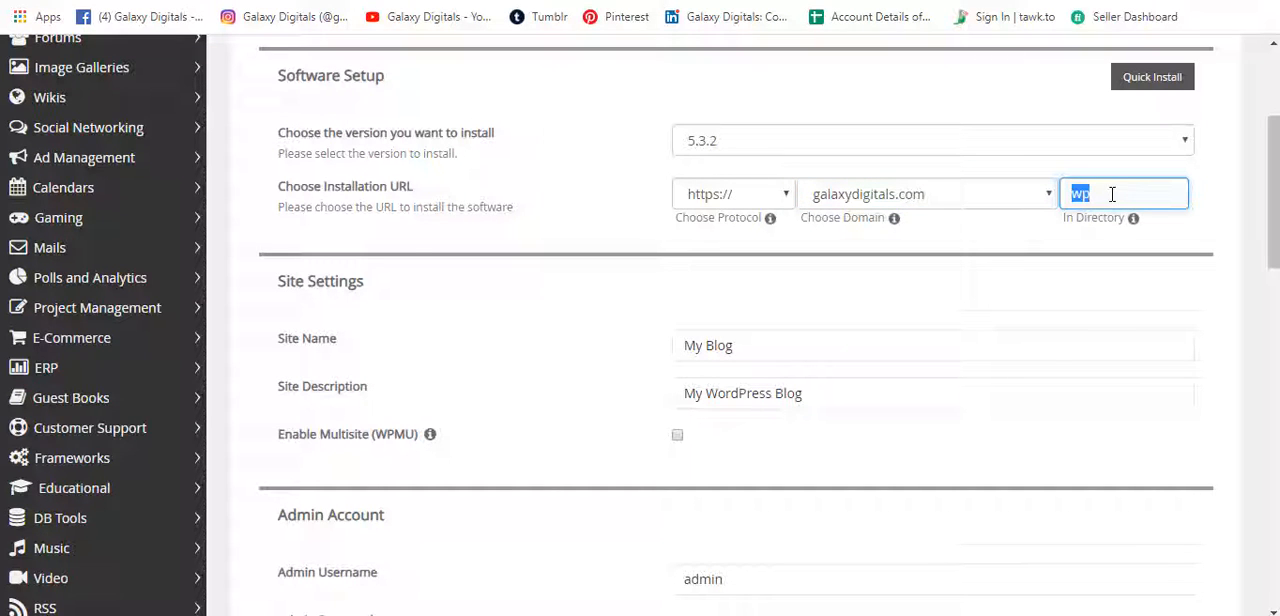
pyautogui.press('BackSpace')
# Look over the site name, site description, admin username and admin password fields of the installation form.
pyautogui.click(743, 346)
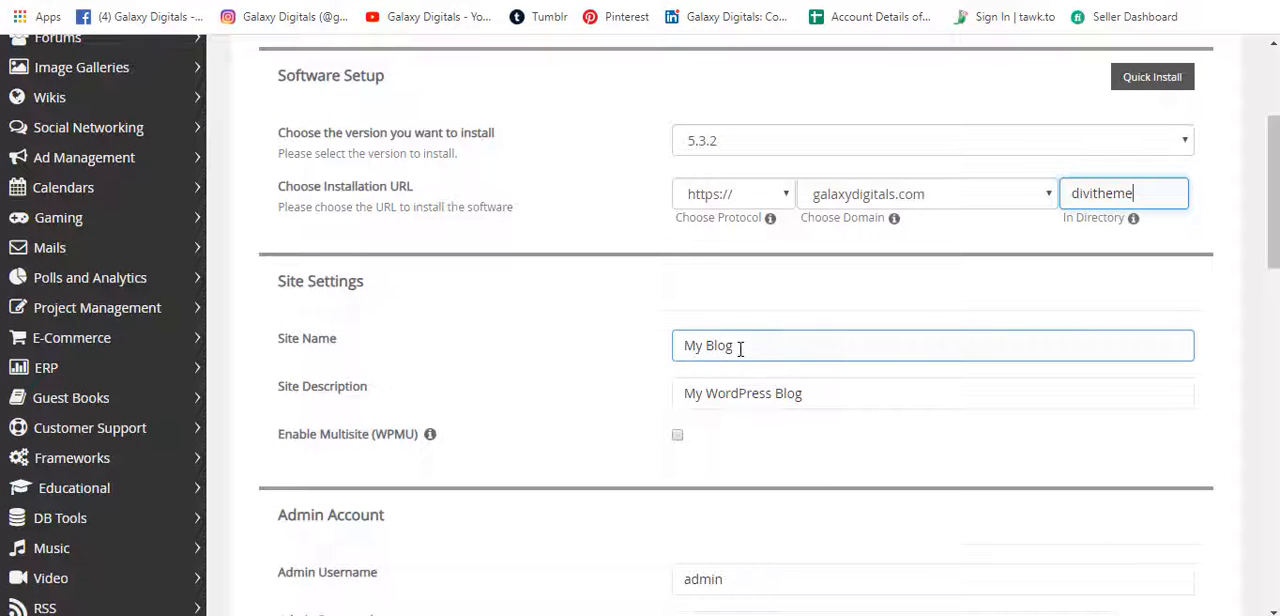
pyautogui.hotkey('ctrl', 'a')
pyautogui.click(843, 394)
pyautogui.moveTo(843, 394); pyautogui.dragTo(703, 394)
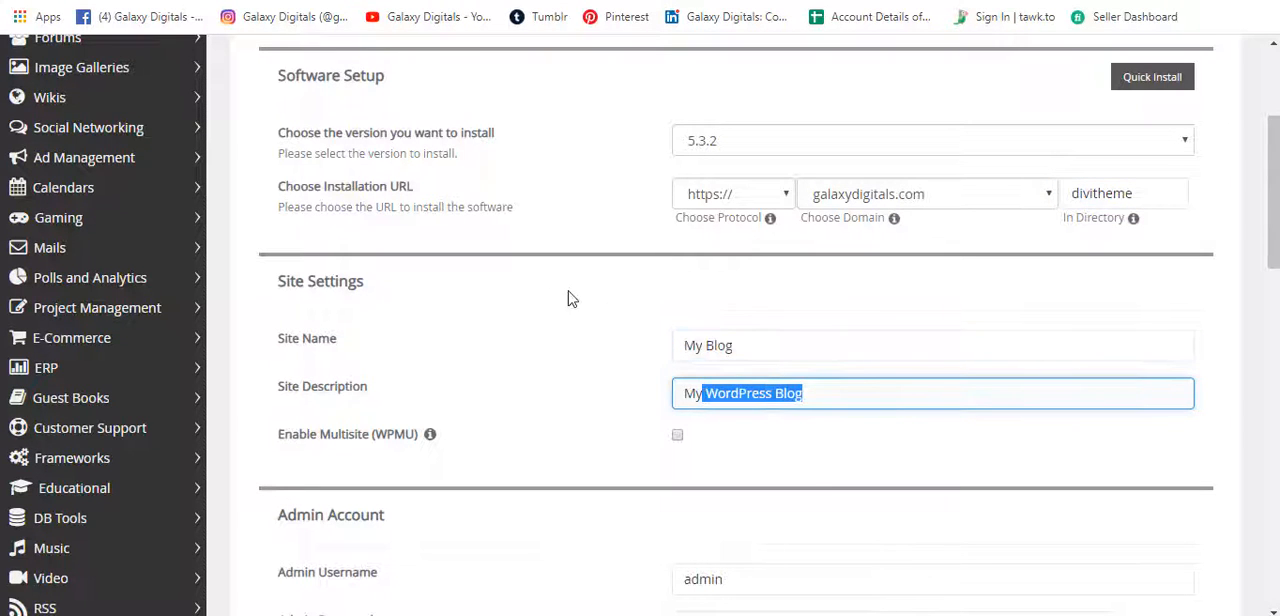
pyautogui.scroll(-3, 573, 299)
pyautogui.scroll(-1, 573, 299)
pyautogui.click(737, 137)
pyautogui.hotkey('ctrl', 'a')
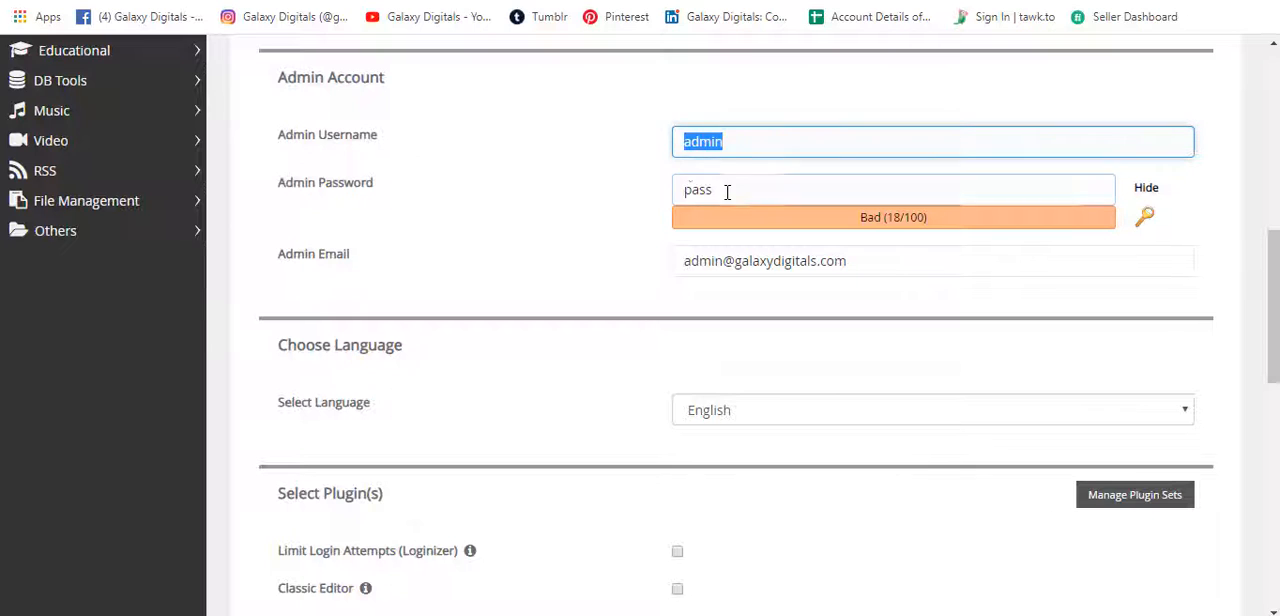
pyautogui.moveTo(749, 190); pyautogui.dragTo(669, 194)
# Go to the end of the form and start the WordPress installation.
pyautogui.scroll(-7, 551, 209)
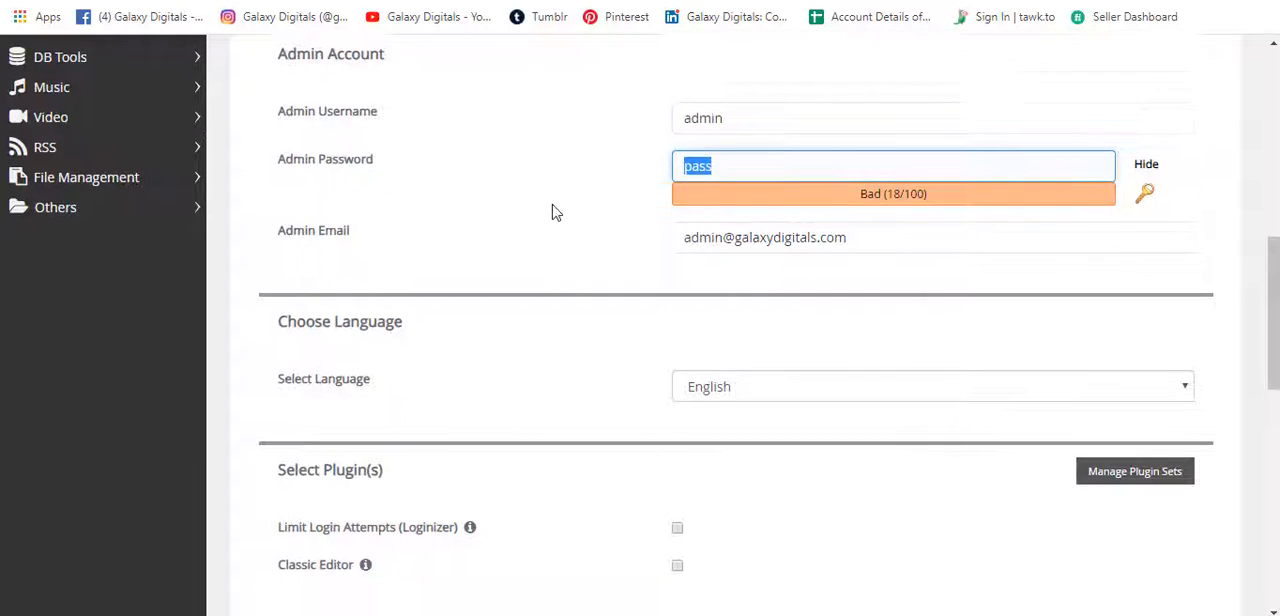
pyautogui.scroll(-2, 553, 211)
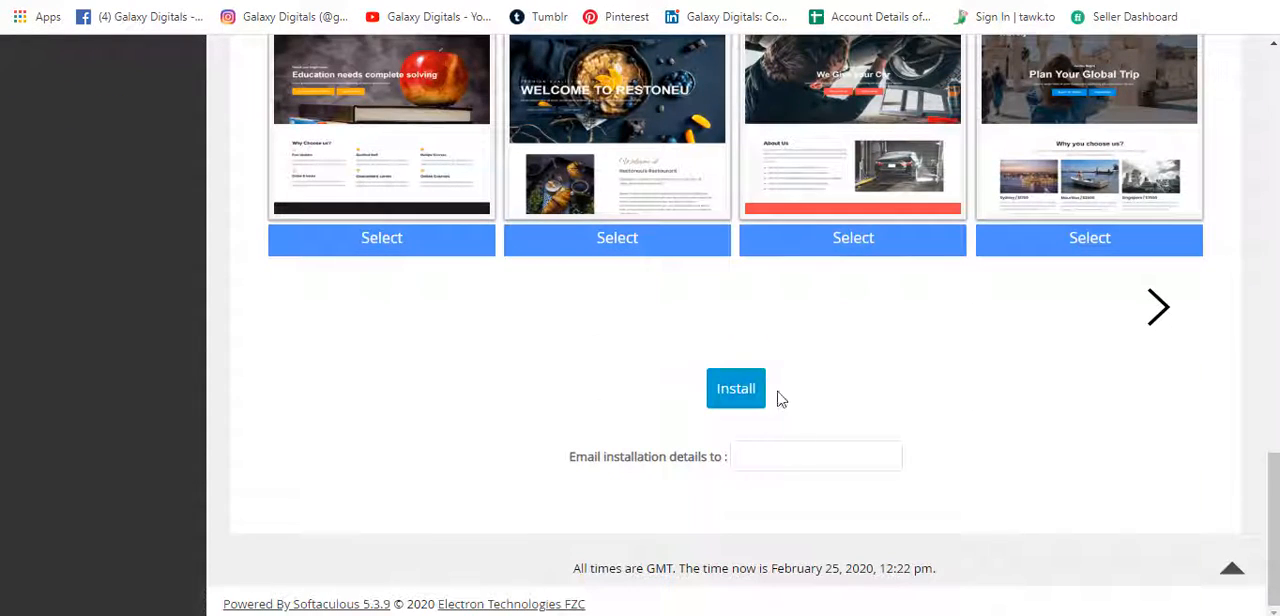
pyautogui.scroll(5, 535, 397)
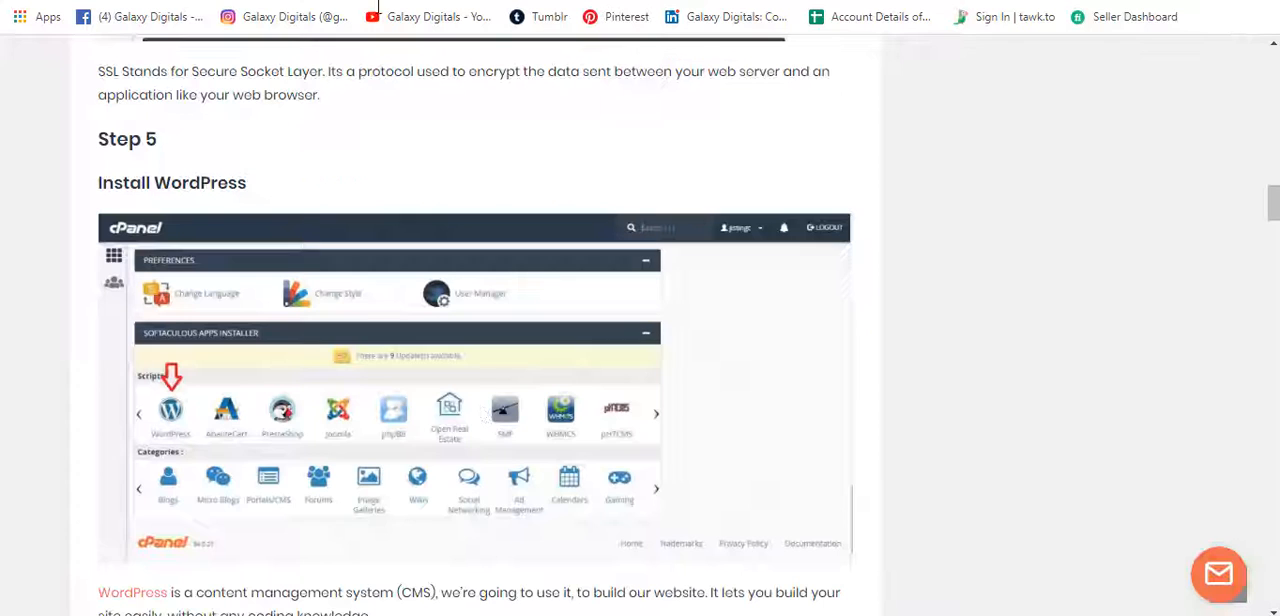
# Read Step 6 of the guide on logging in to the WordPress admin panel, including the example admin URL.
pyautogui.scroll(-5, 486, 428)
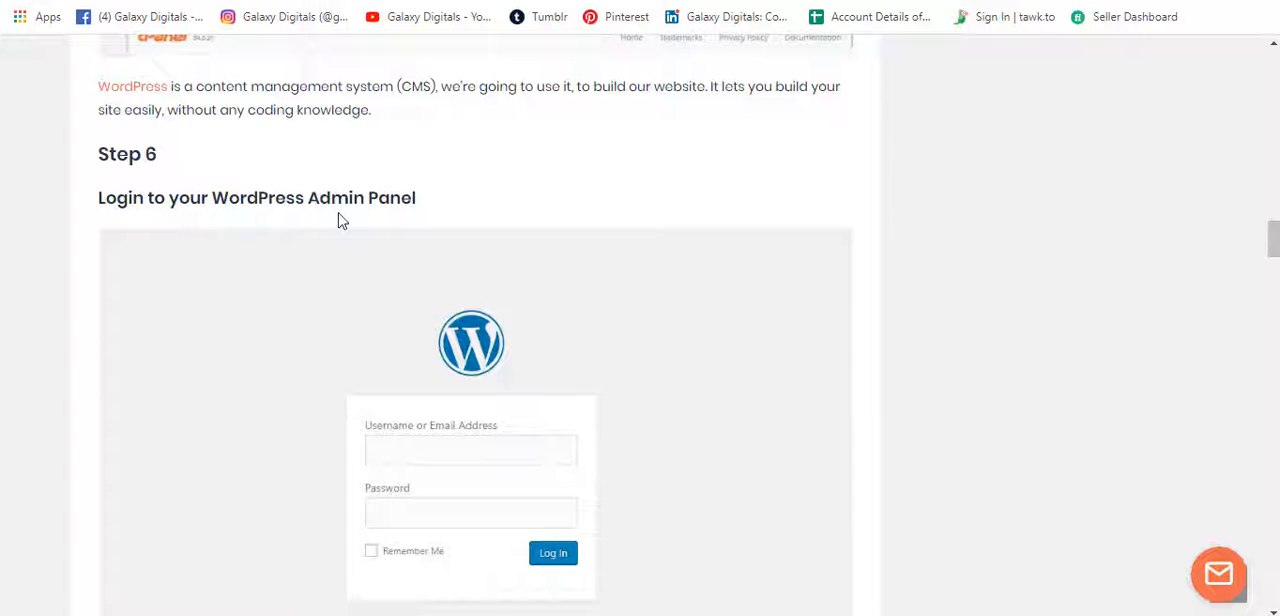
pyautogui.scroll(-3, 398, 238)
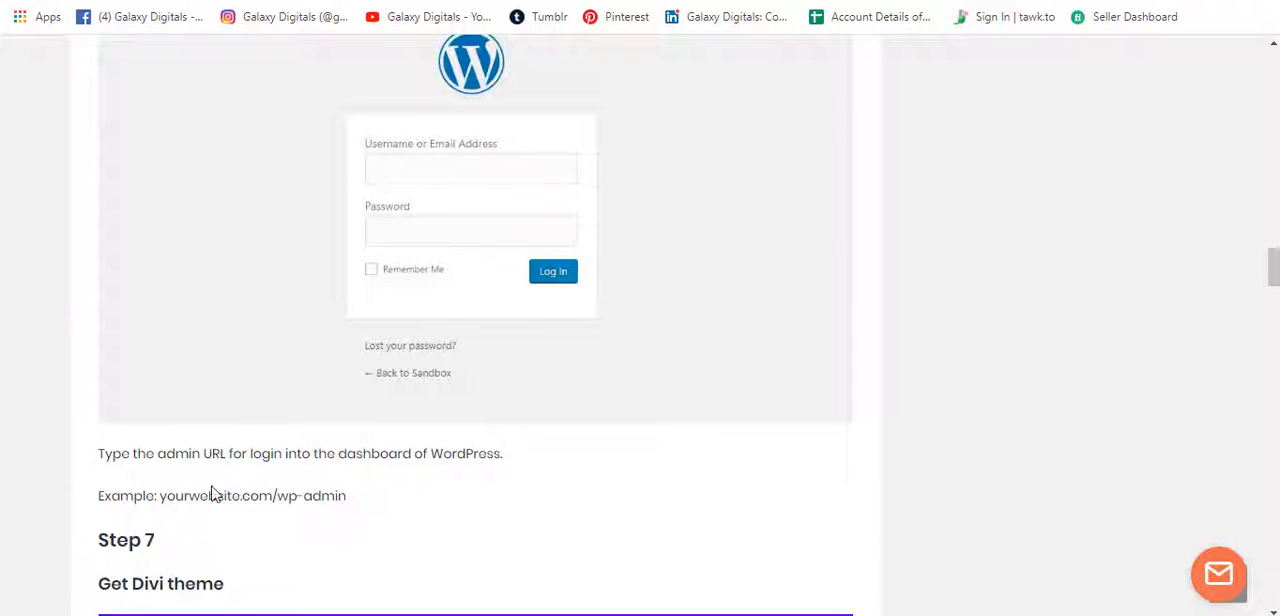
pyautogui.moveTo(161, 498); pyautogui.dragTo(277, 497)
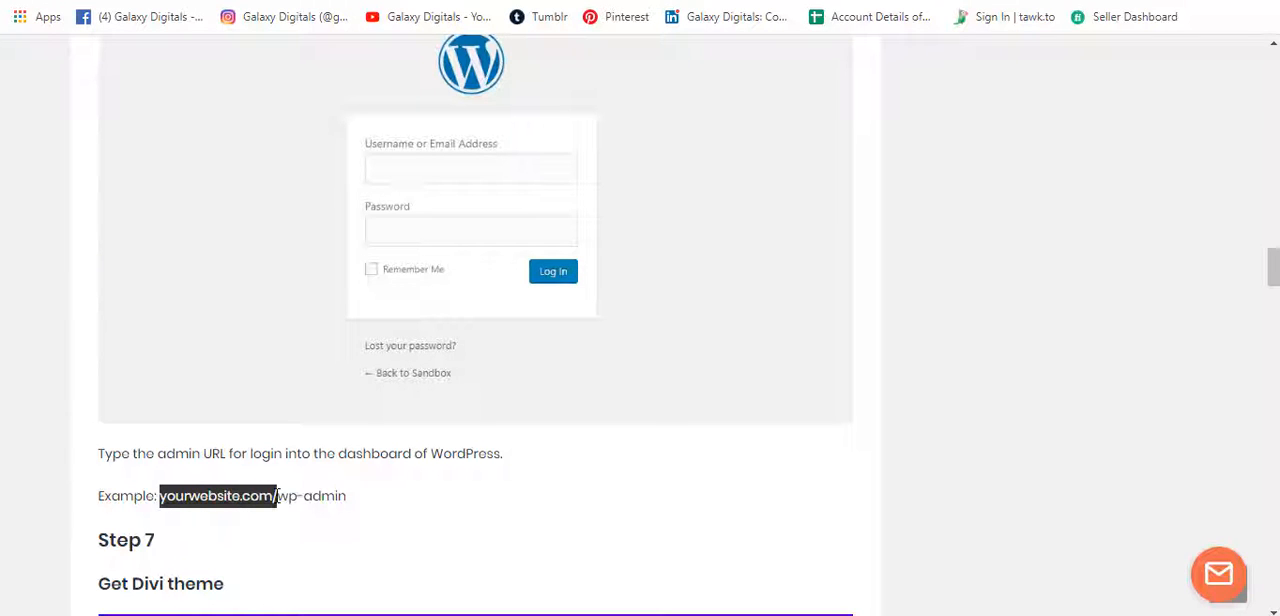
pyautogui.click(394, 499)
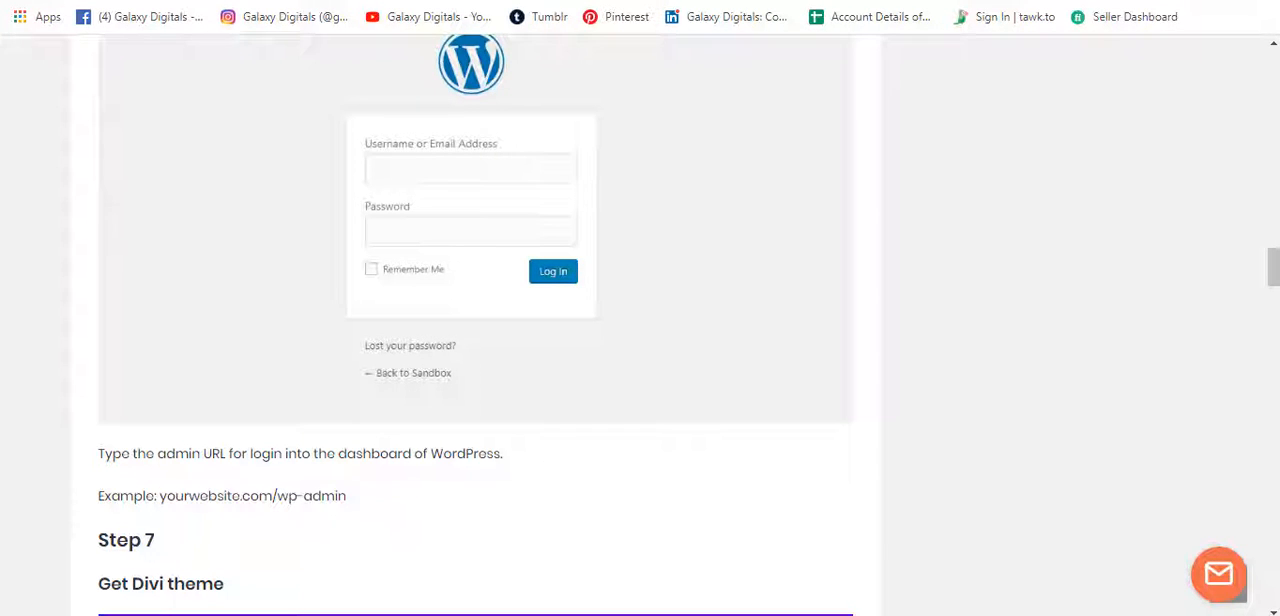
# Return to the Softaculous installation page and open the new site's administrative URL in a new tab.
pyautogui.hotkey('ctrl', 'Tab')
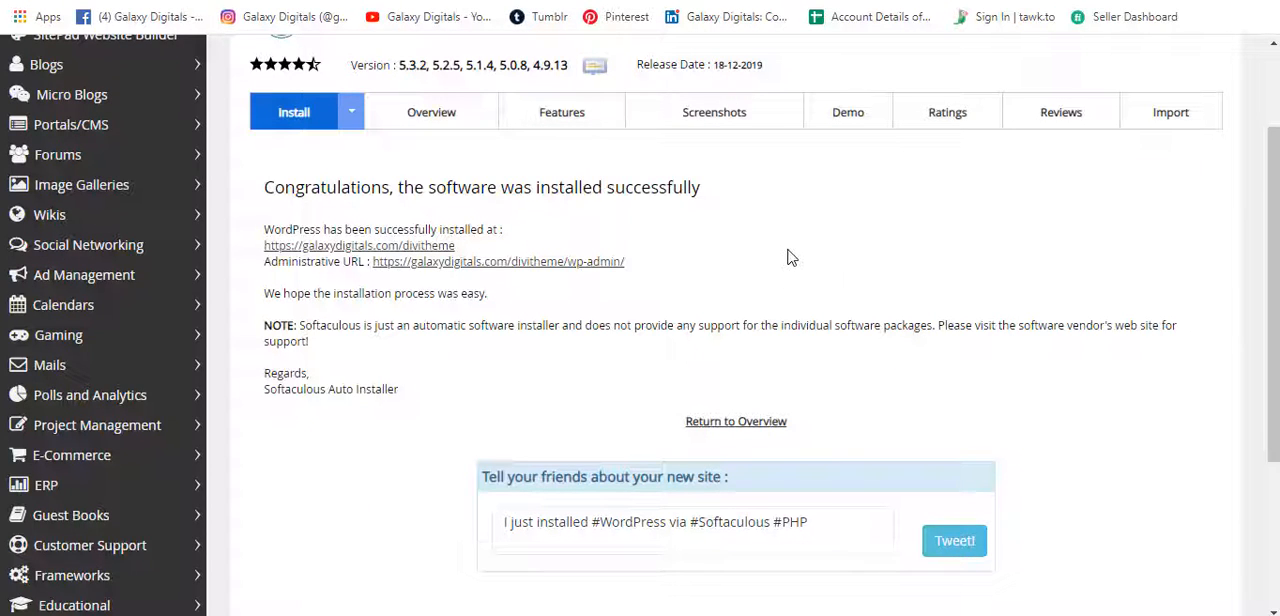
pyautogui.rightClick(541, 270)
pyautogui.click(587, 277)
pyautogui.hotkey('ctrl', 'Tab')
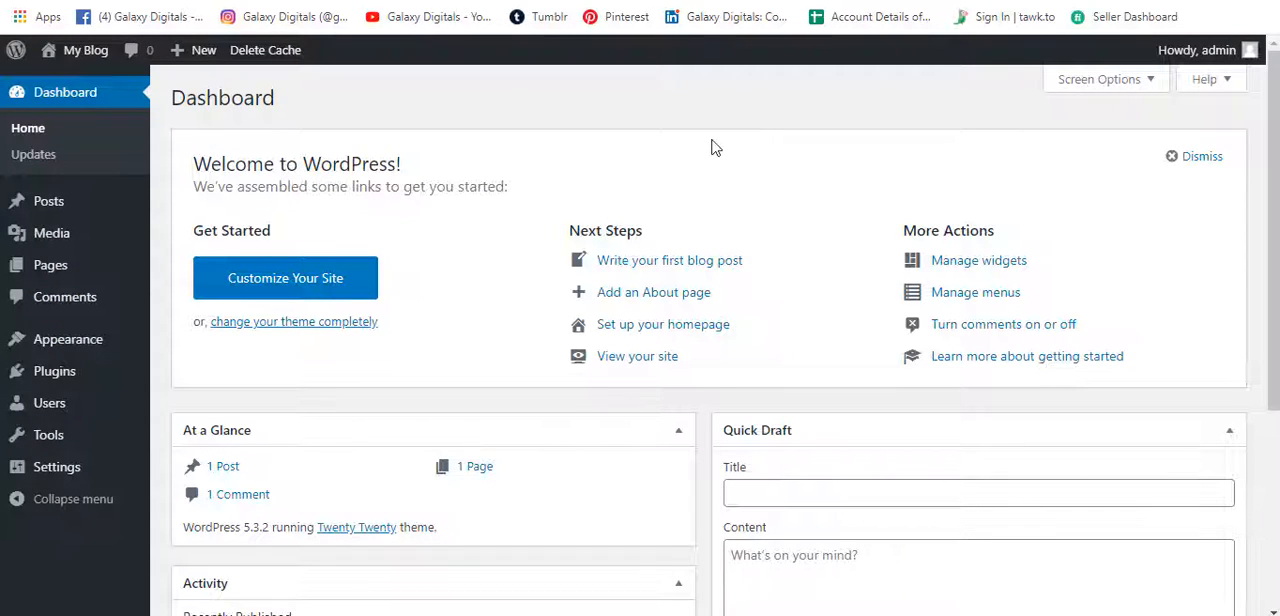
# Dismiss the WordPress welcome panel and collapse the Quick Draft, At a Glance, Activity and WordPress Events and News boxes.
pyautogui.click(1205, 158)
pyautogui.click(1131, 143)
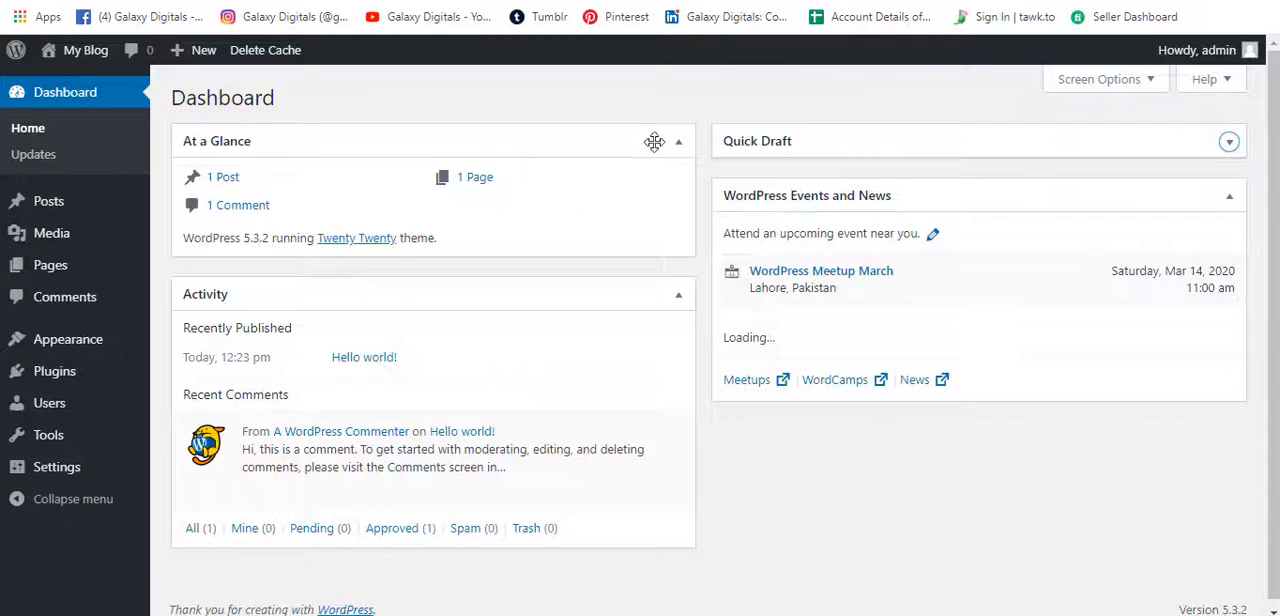
pyautogui.click(654, 140)
pyautogui.click(686, 196)
pyautogui.click(1182, 206)
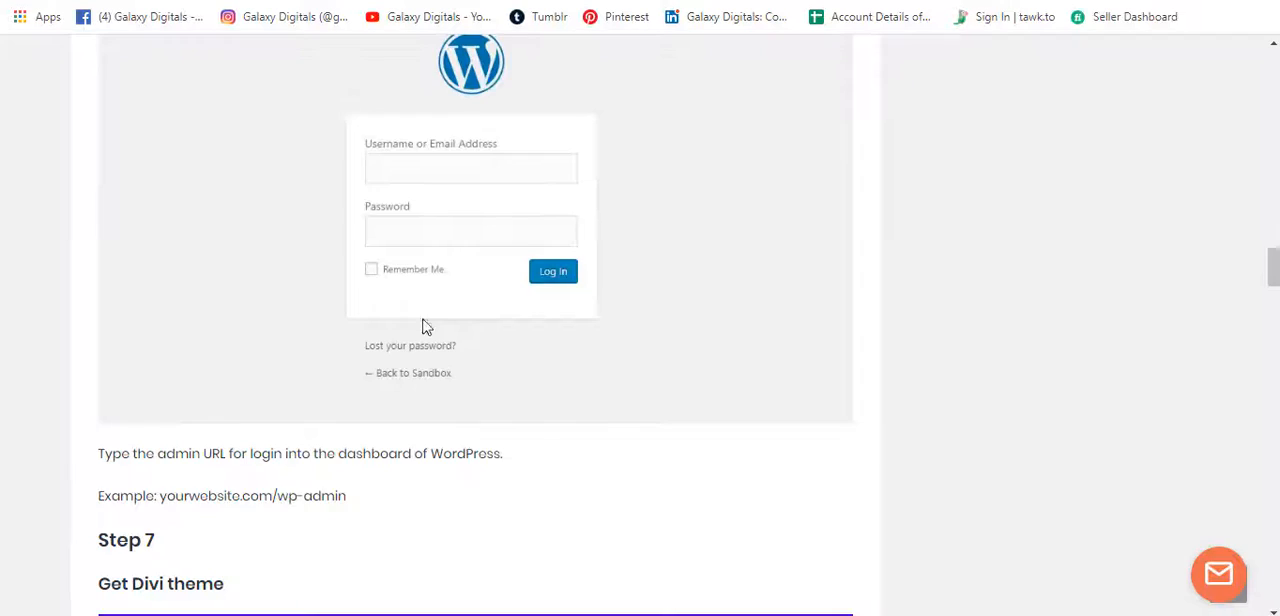
# Go to Step 7 of the guide and open its Divi theme purchase link in a new tab.
pyautogui.scroll(-3, 426, 323)
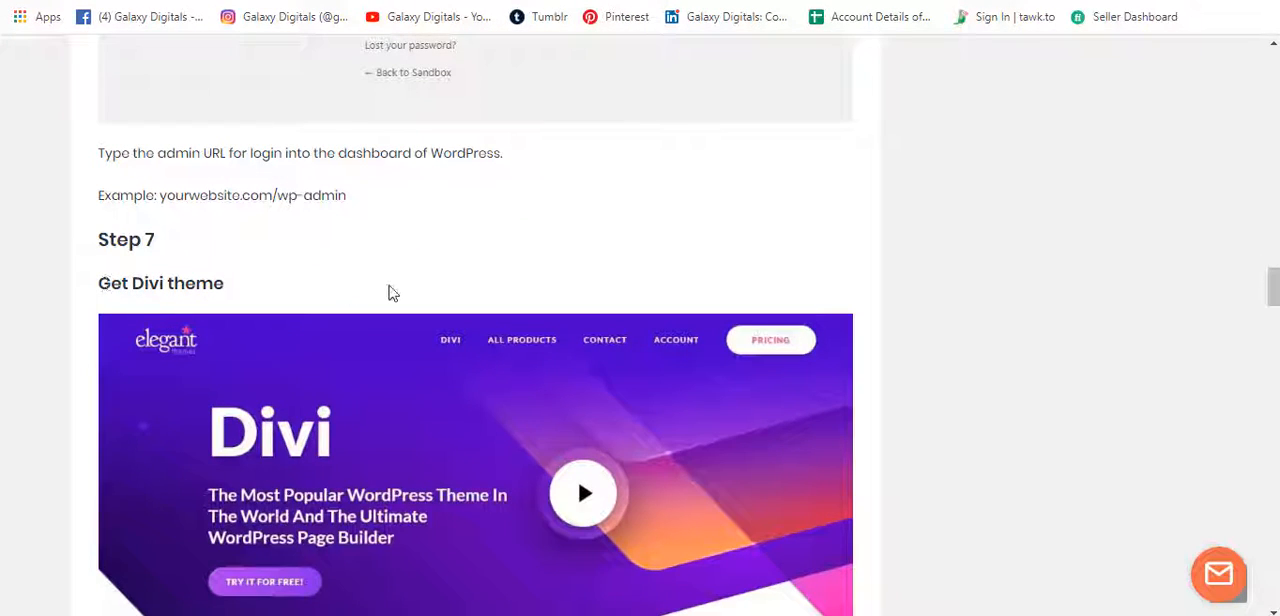
pyautogui.scroll(-1, 400, 320)
pyautogui.scroll(-1, 520, 340)
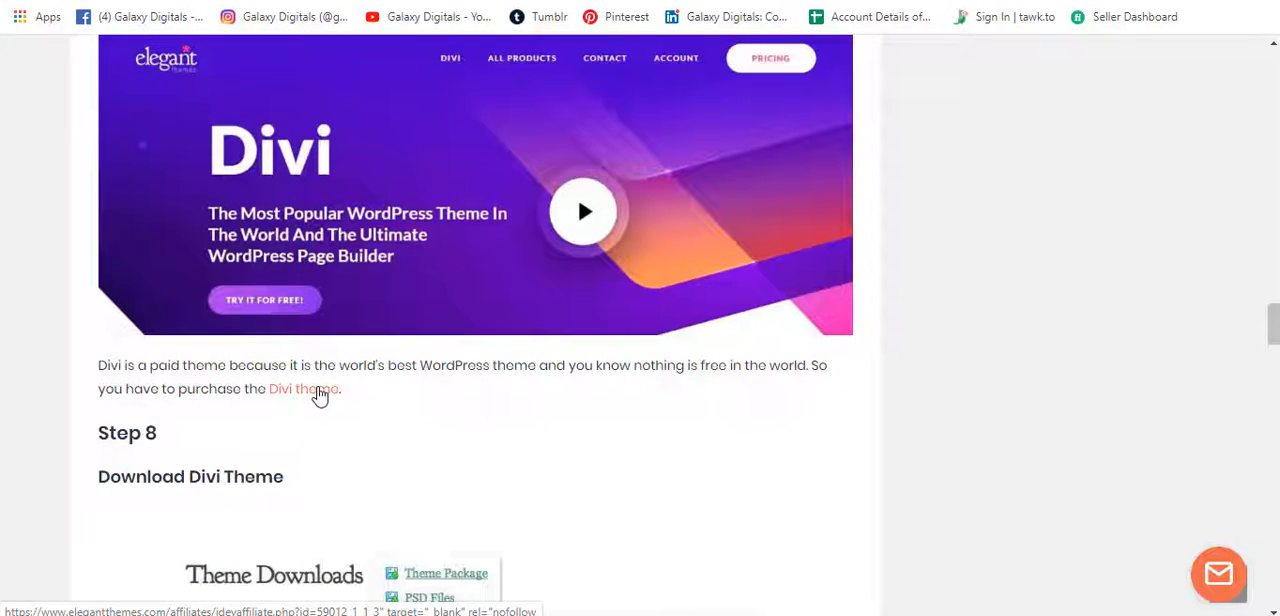
pyautogui.rightClick(318, 396)
pyautogui.click(365, 405)
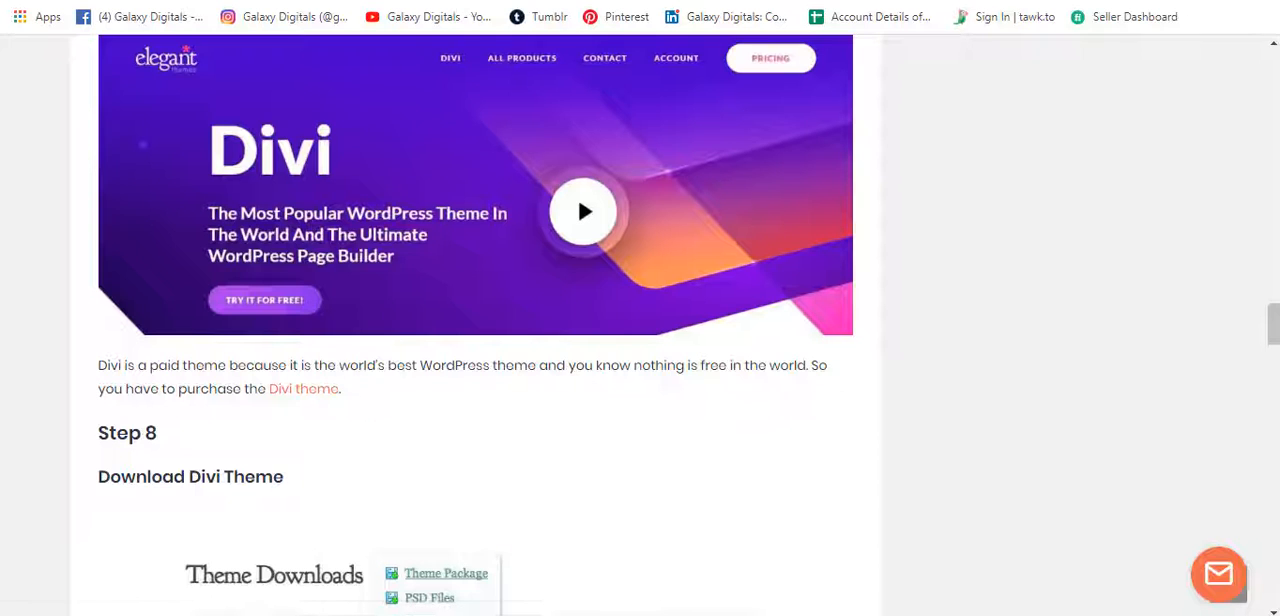
pyautogui.hotkey('ctrl', 'Tab')
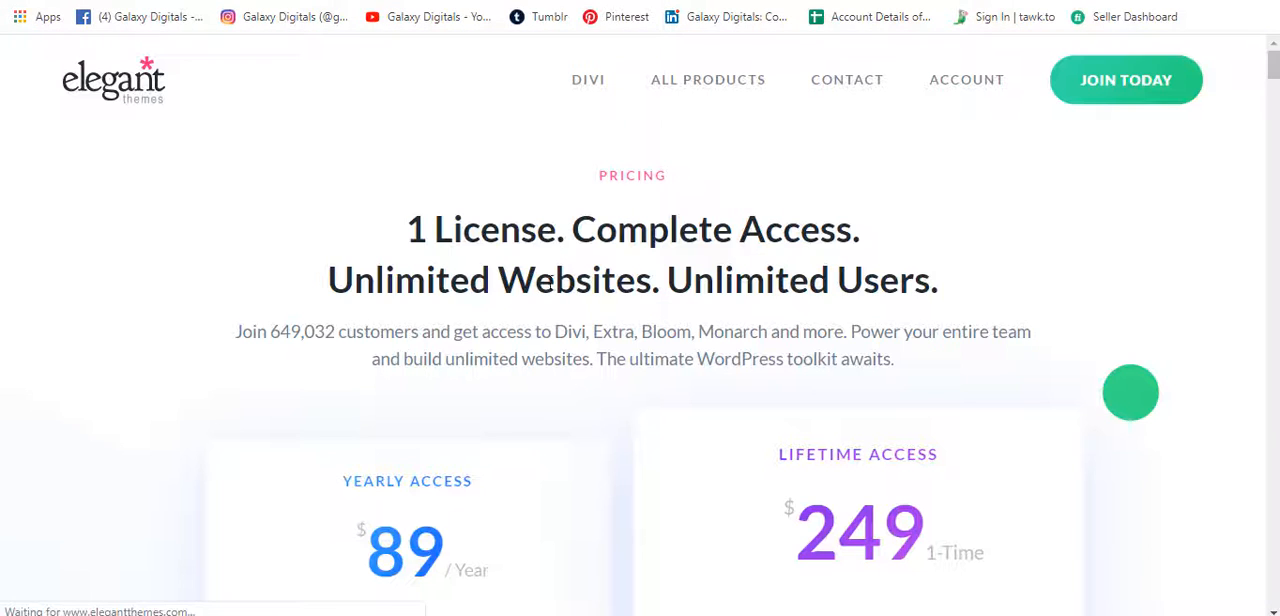
# Compare the prices and included features of the Yearly Access and Lifetime Access plans on the Elegant Themes pricing page.
pyautogui.scroll(-2, 422, 480)
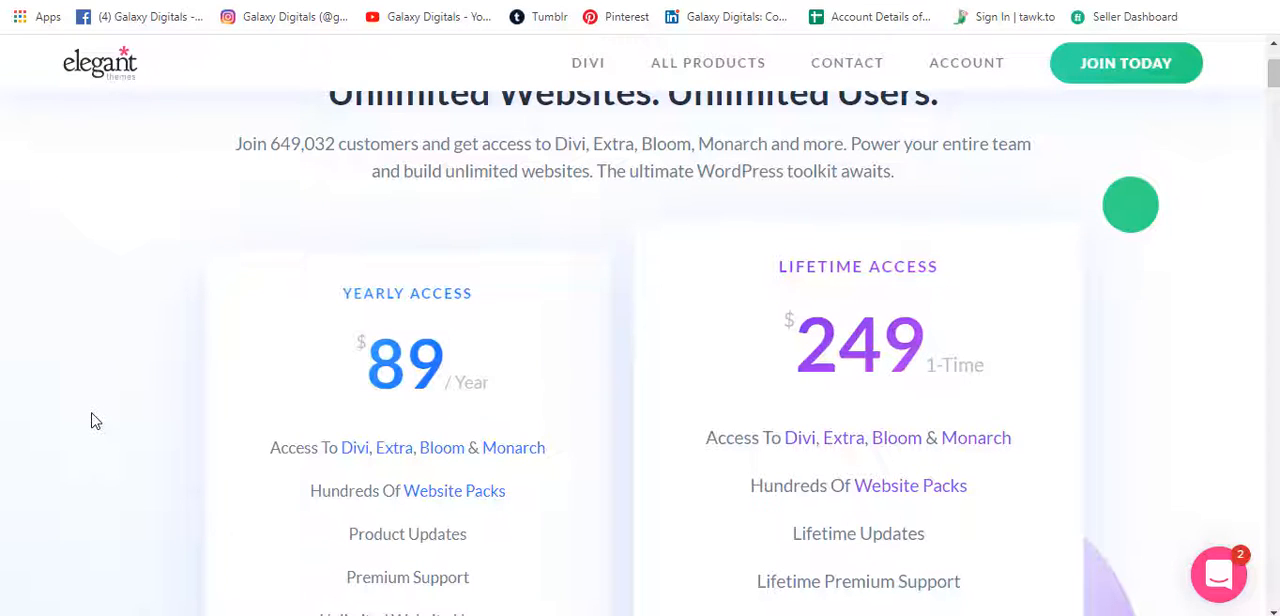
pyautogui.scroll(-1, 94, 421)
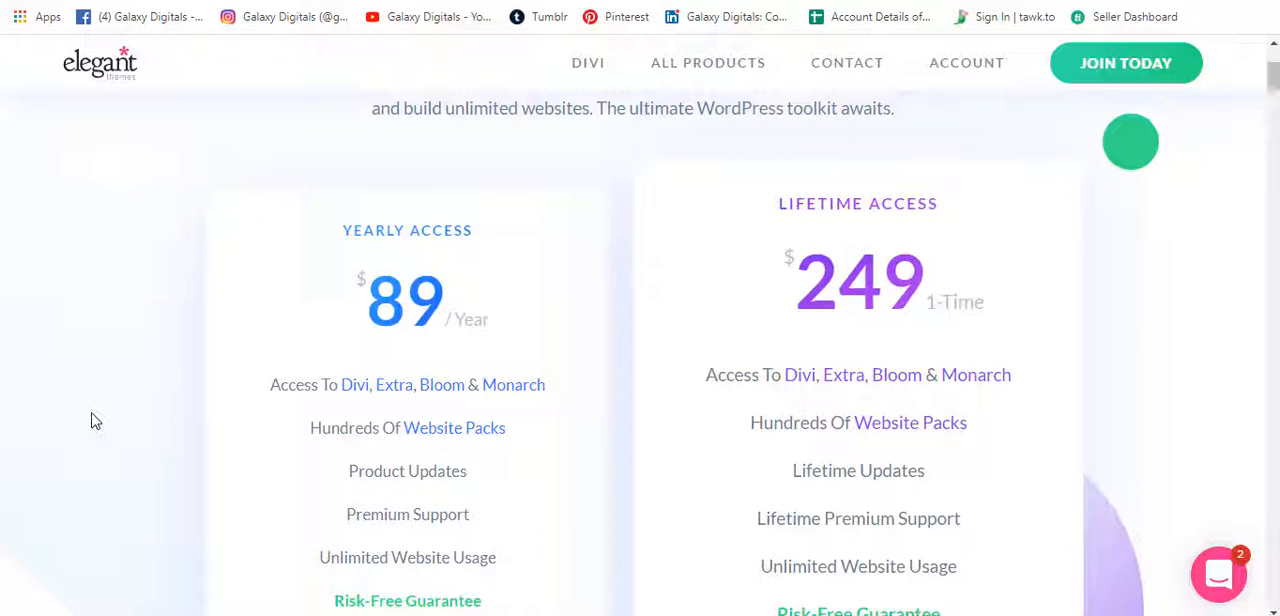
pyautogui.scroll(-1, 94, 421)
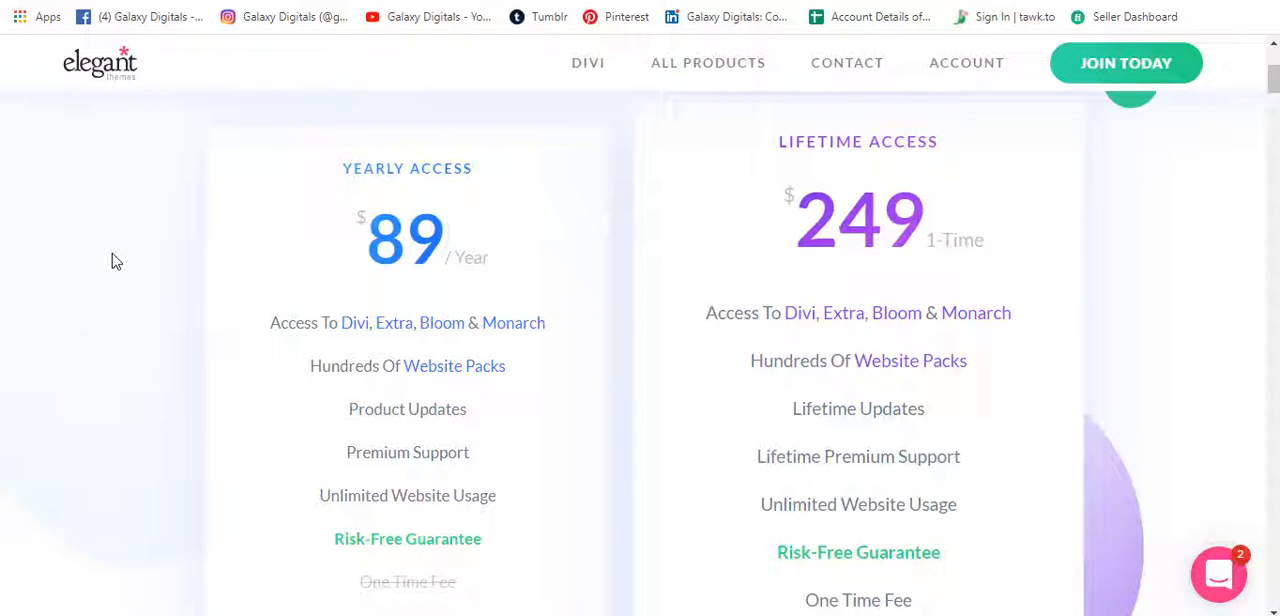
pyautogui.scroll(-1, 903, 245)
pyautogui.scroll(2, 903, 245)
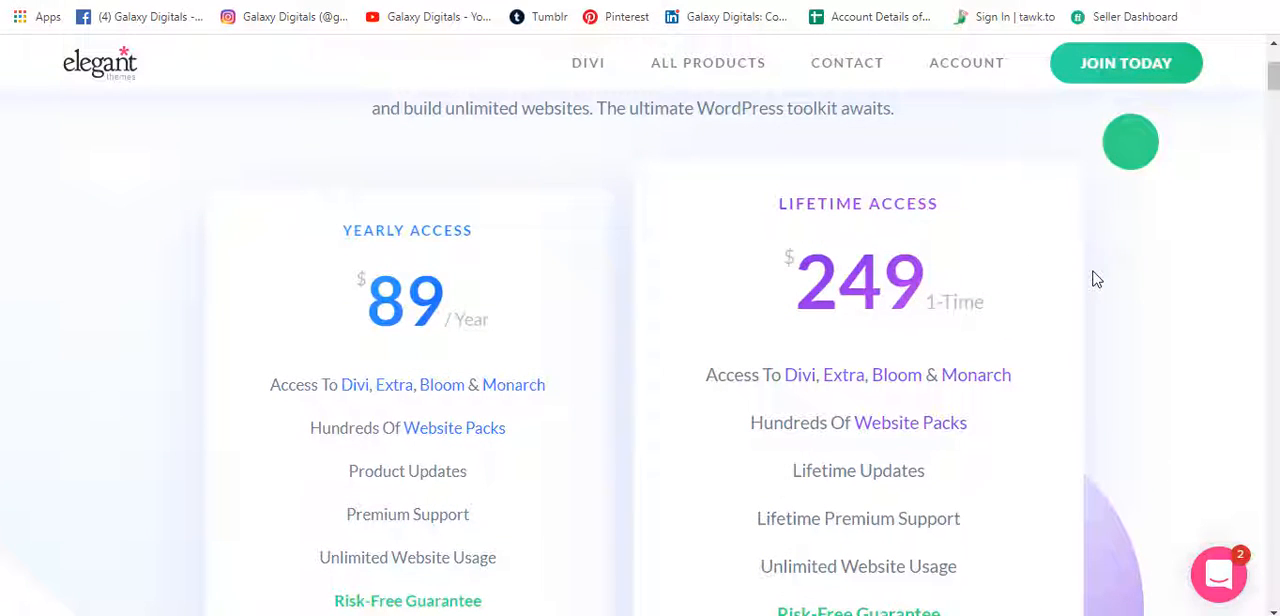
pyautogui.moveTo(811, 287); pyautogui.dragTo(975, 287)
pyautogui.scroll(-3, 1088, 337)
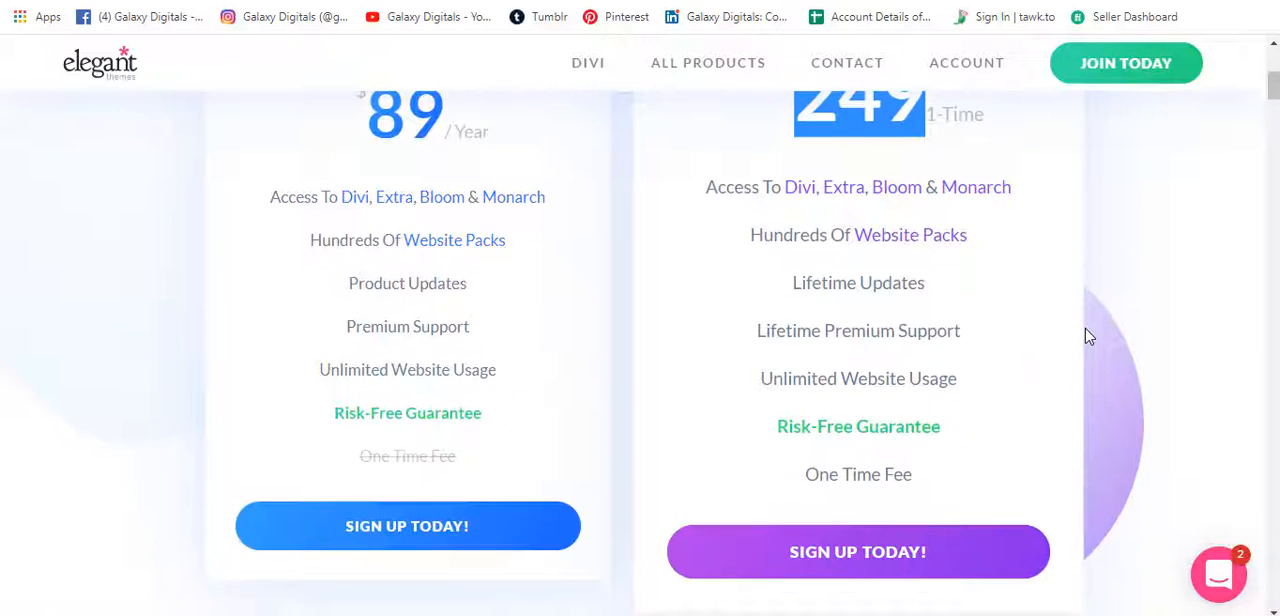
pyautogui.scroll(2, 1088, 337)
pyautogui.scroll(-2, 489, 526)
# Open the sign-up form for the Yearly Access plan and go through its username, email and password fields.
pyautogui.click(455, 538)
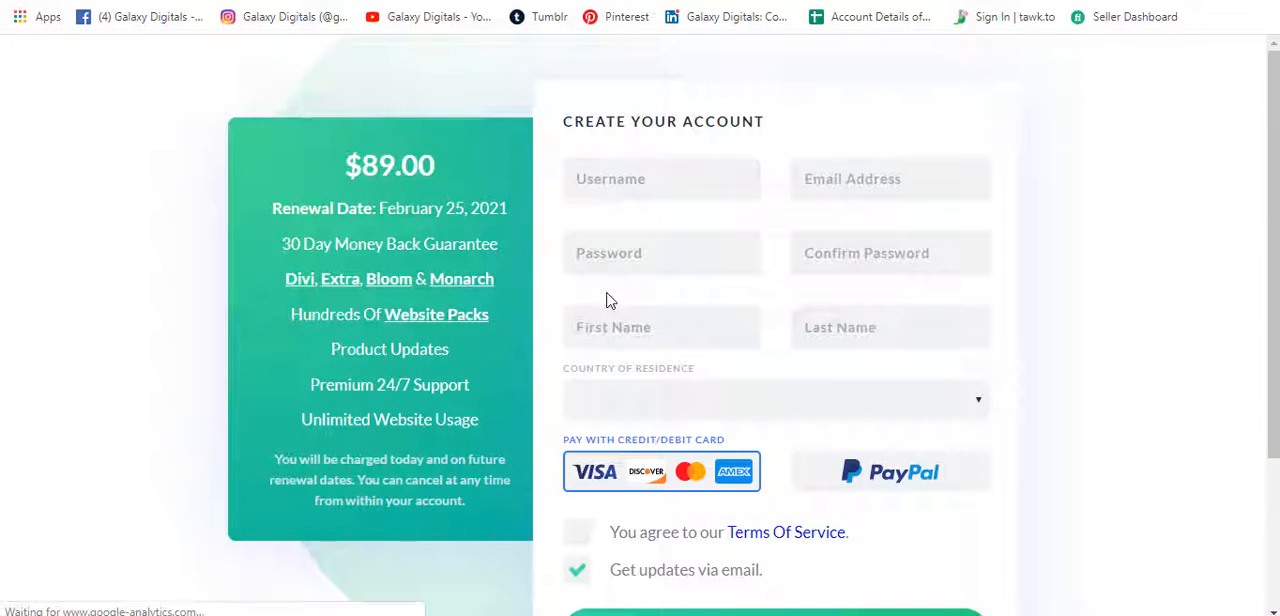
pyautogui.click(640, 177)
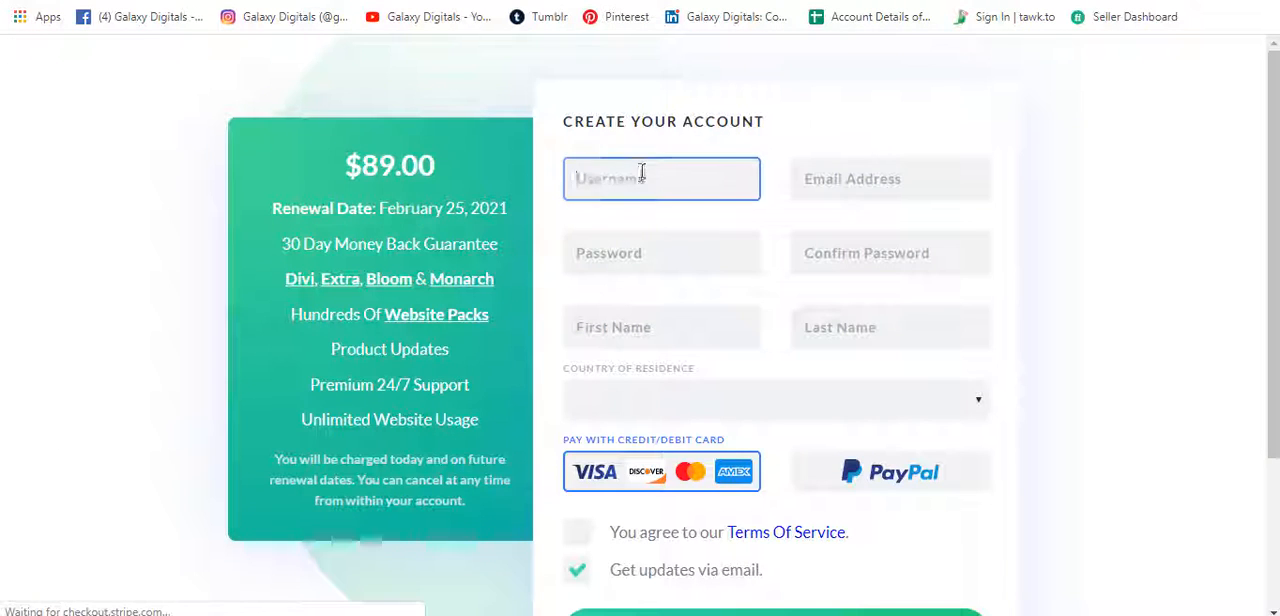
pyautogui.click(871, 176)
pyautogui.click(686, 262)
pyautogui.click(875, 251)
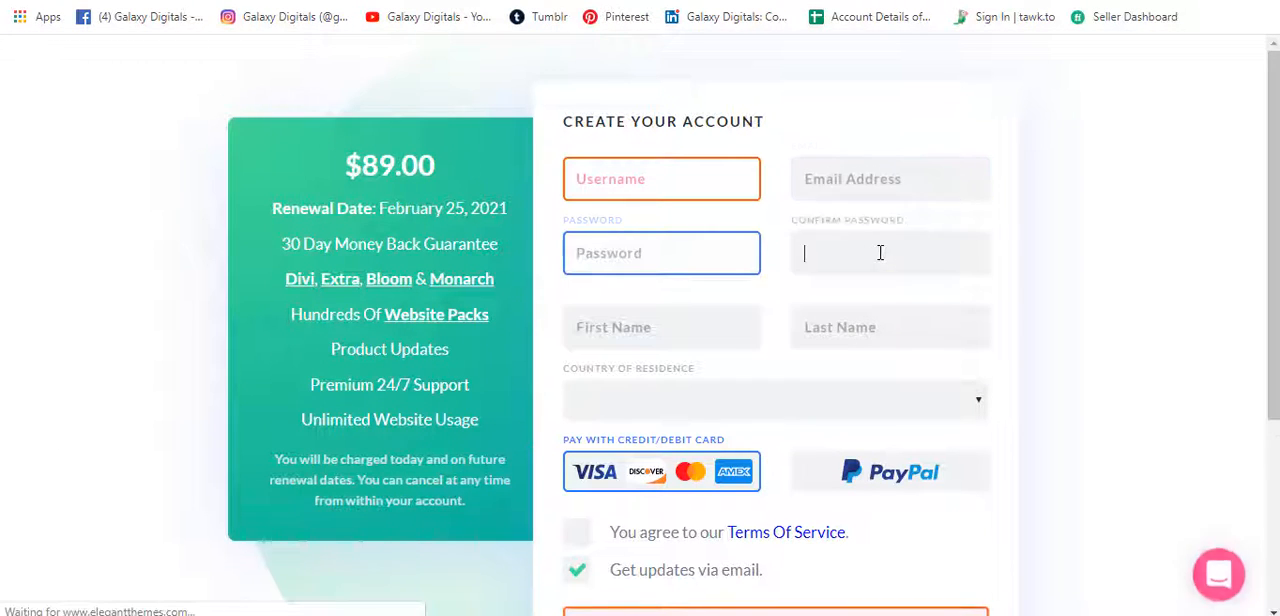
# Go through the sign-up form's name and country fields, choose PayPal as the payment method and review the form down to Complete Registration.
pyautogui.click(670, 328)
pyautogui.click(851, 329)
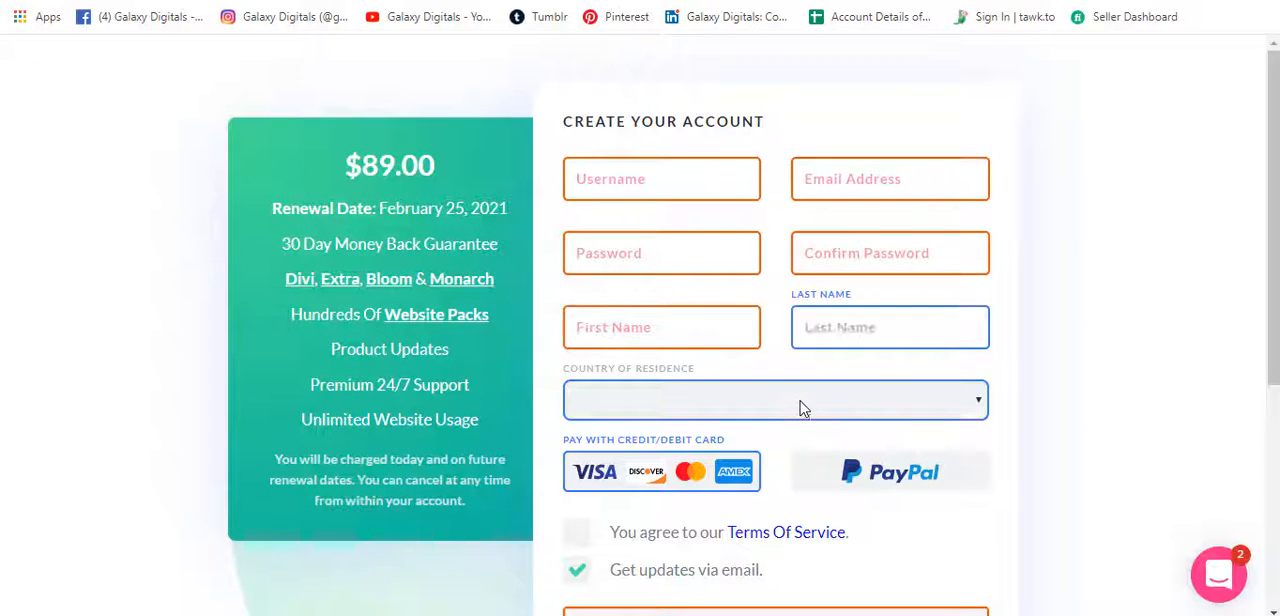
pyautogui.click(800, 405)
pyautogui.click(800, 405)
pyautogui.scroll(-1, 800, 408)
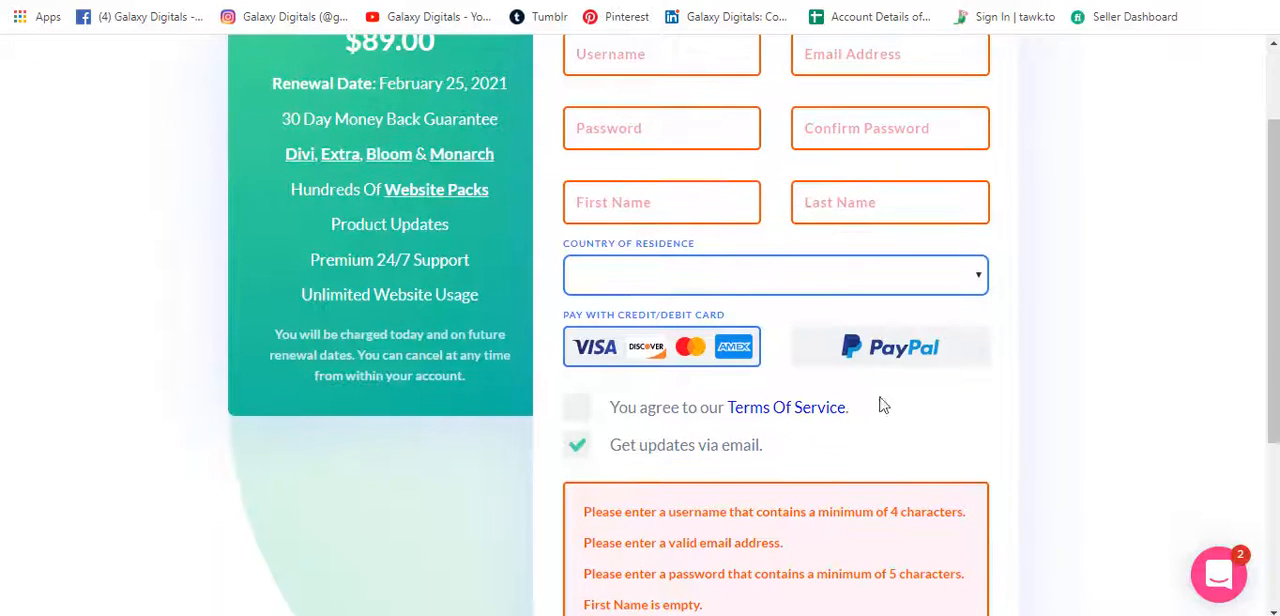
pyautogui.click(912, 358)
pyautogui.scroll(-2, 645, 385)
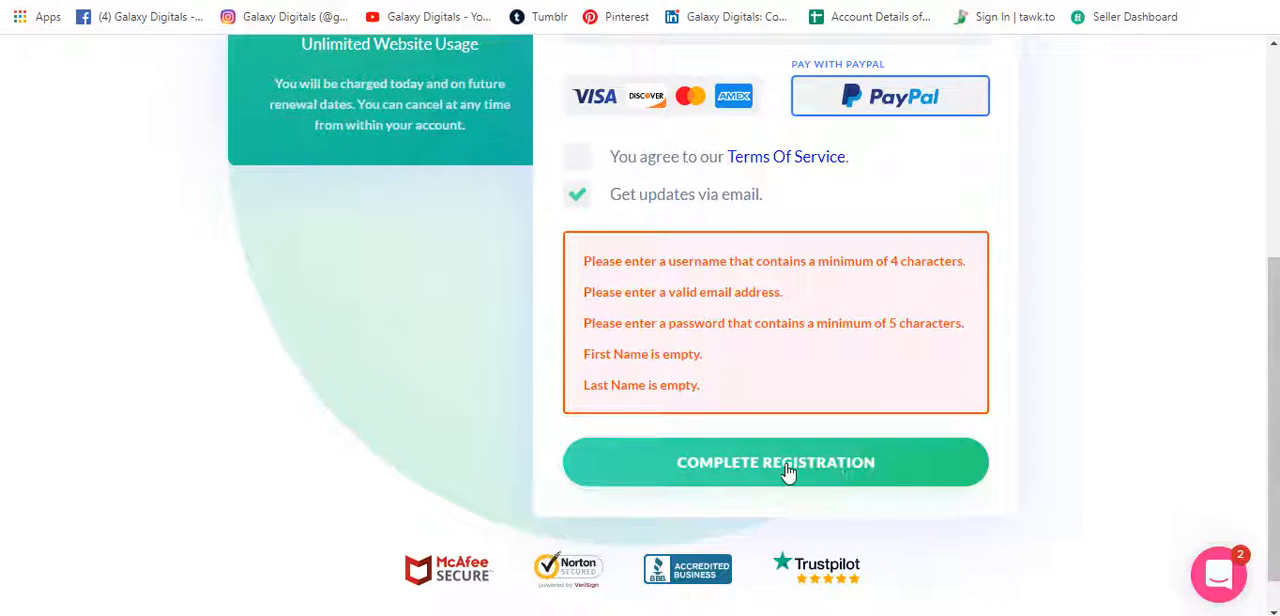
pyautogui.scroll(4, 424, 394)
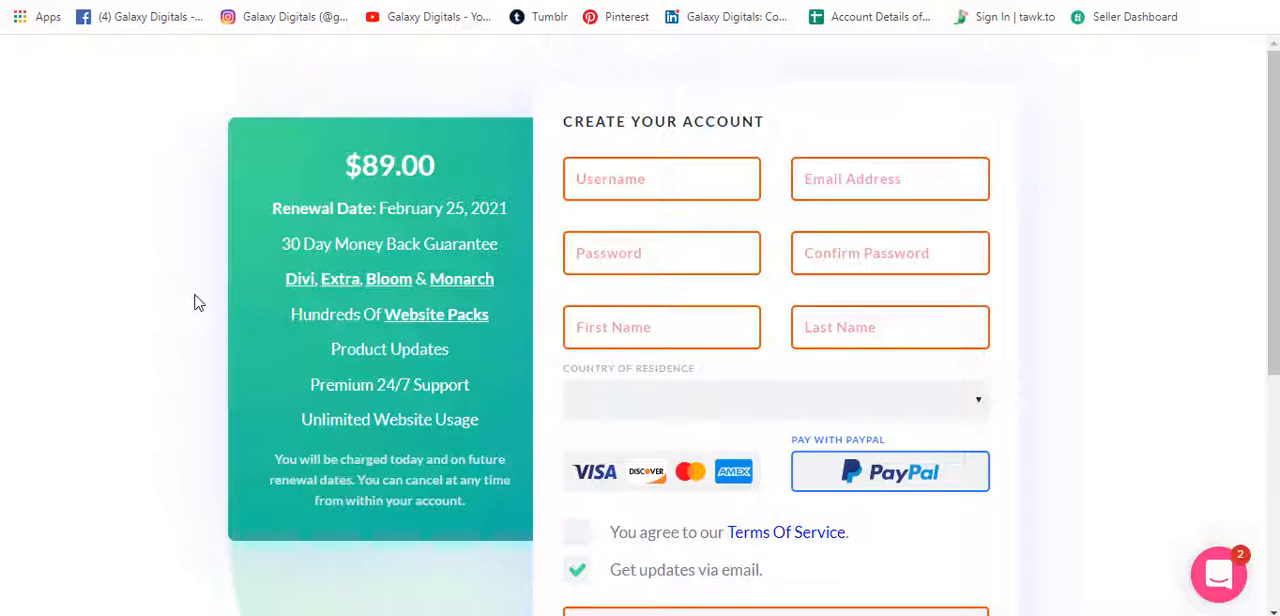
# Return to the pricing page, dismiss the risk-free sign-up offer and view the login form of the Elegant Themes Members Area.
pyautogui.hotkey('alt', 'Left')
pyautogui.scroll(4, 232, 277)
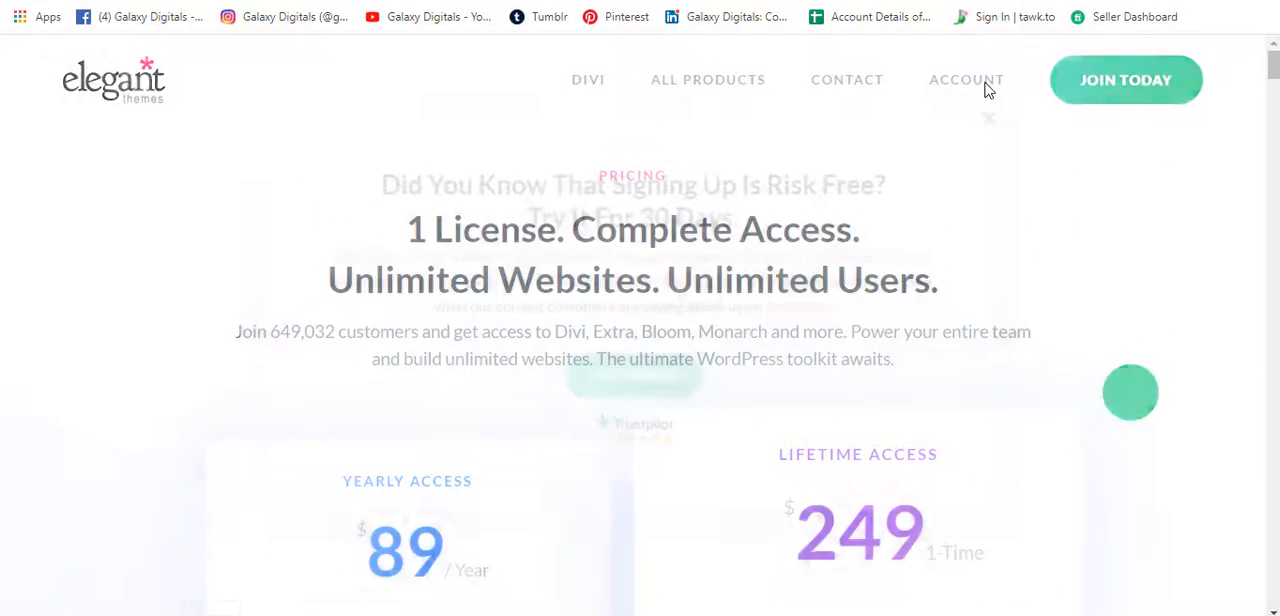
pyautogui.click(1020, 124)
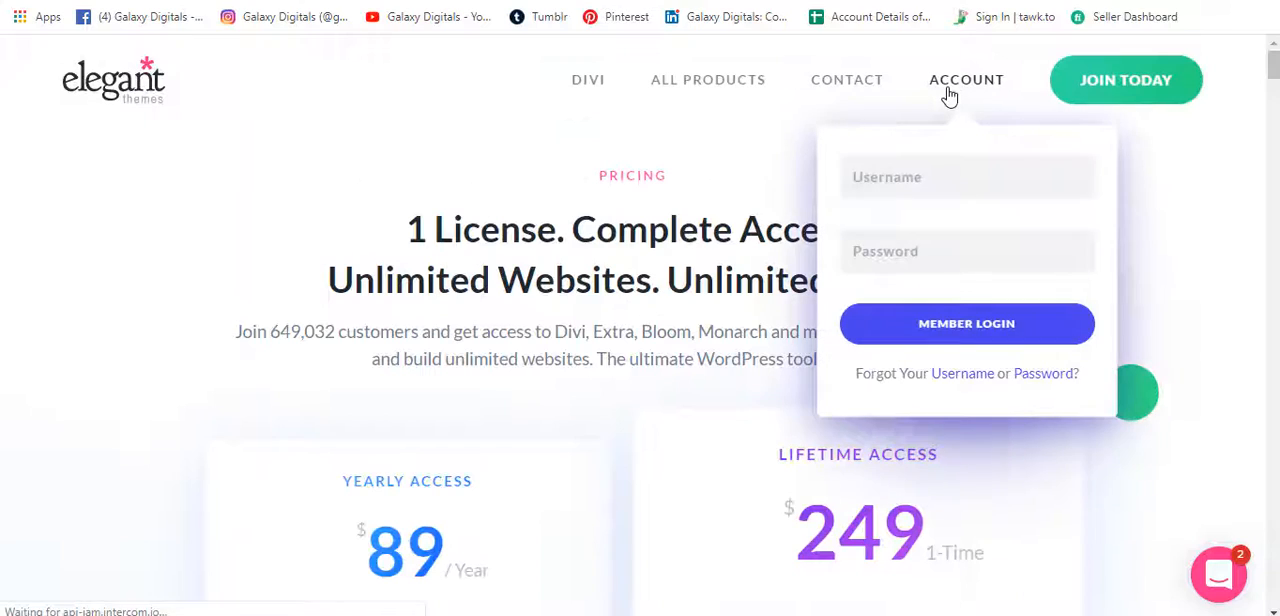
pyautogui.click(948, 95)
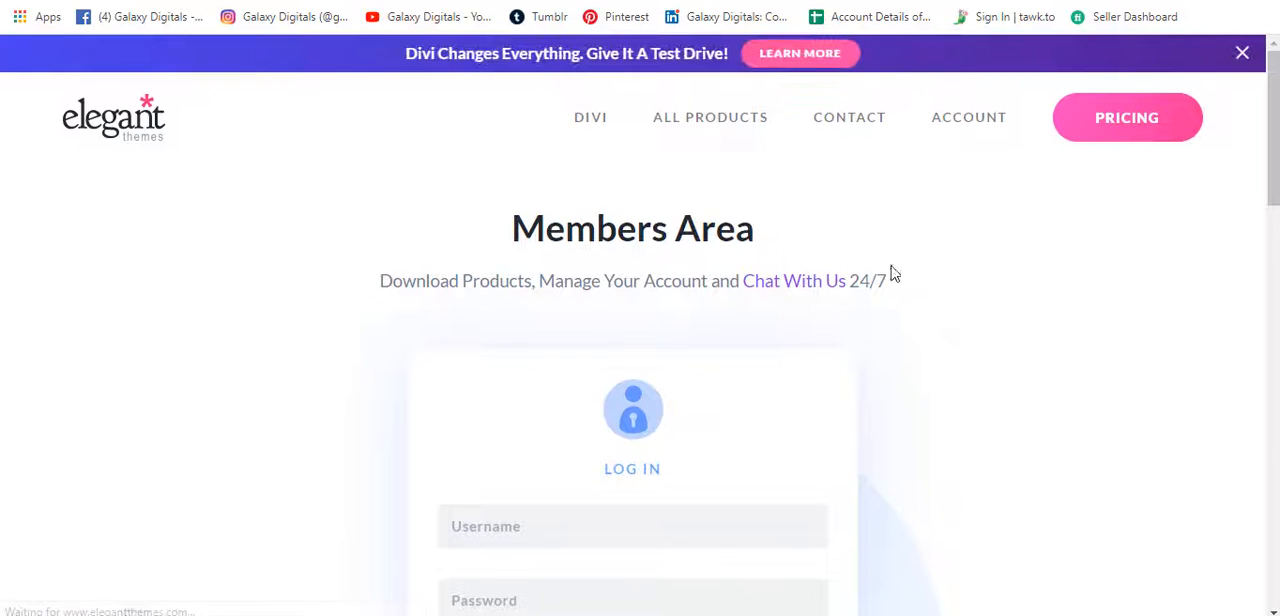
pyautogui.scroll(-1, 880, 278)
pyautogui.click(566, 399)
pyautogui.scroll(-1, 575, 430)
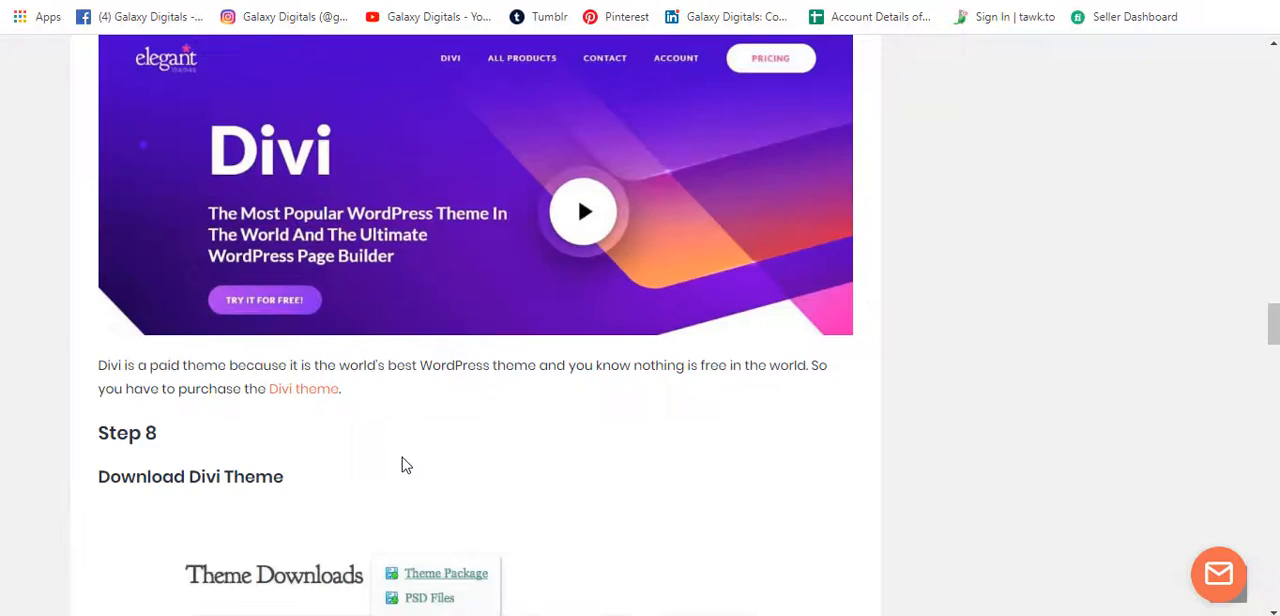
# Read Step 8 of the guide, locate the Divi-64 archive in the Downloads folder and go back to the guide's Step 9.
pyautogui.scroll(-3, 400, 462)
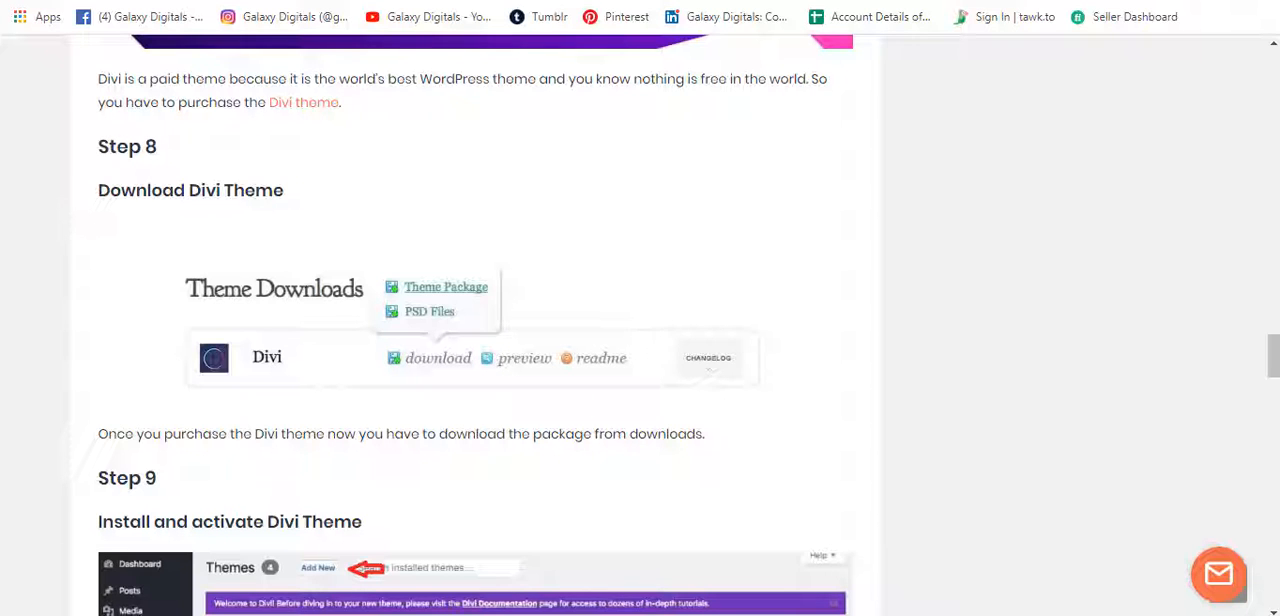
pyautogui.click(535, 575)
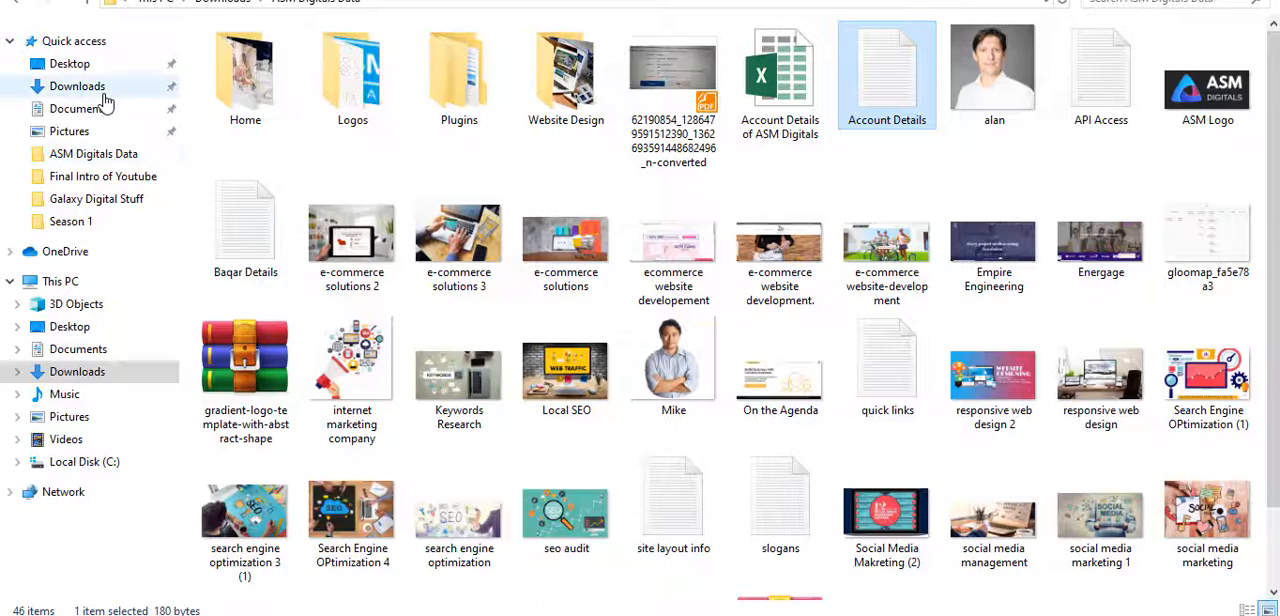
pyautogui.click(85, 87)
pyautogui.scroll(5, 290, 190)
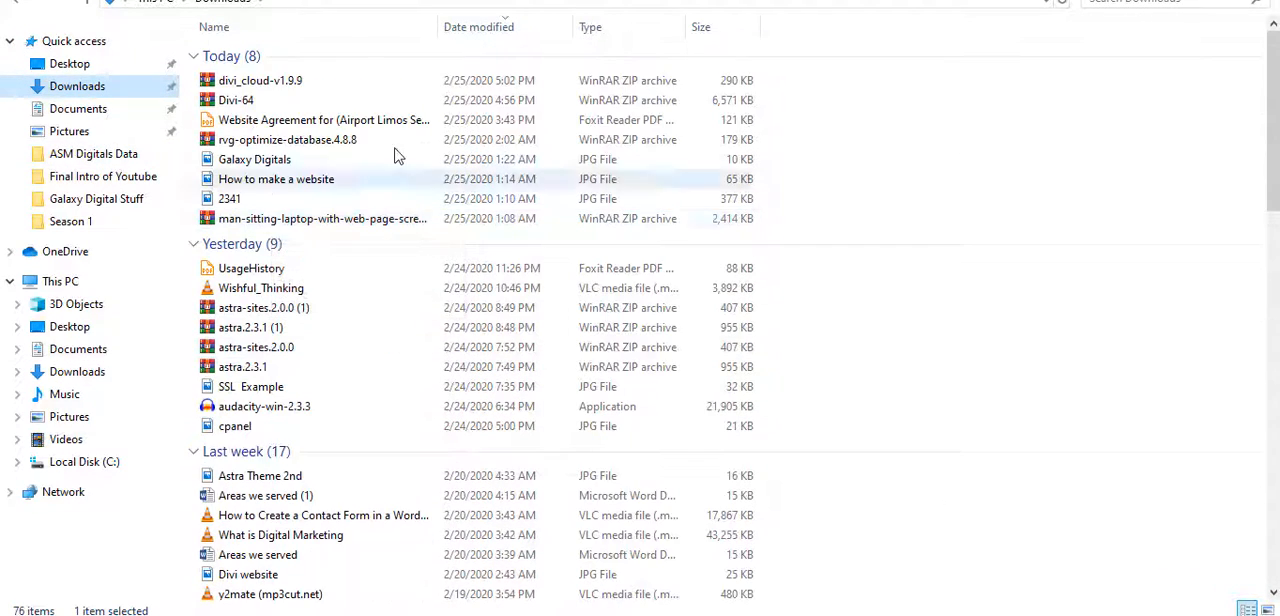
pyautogui.click(257, 104)
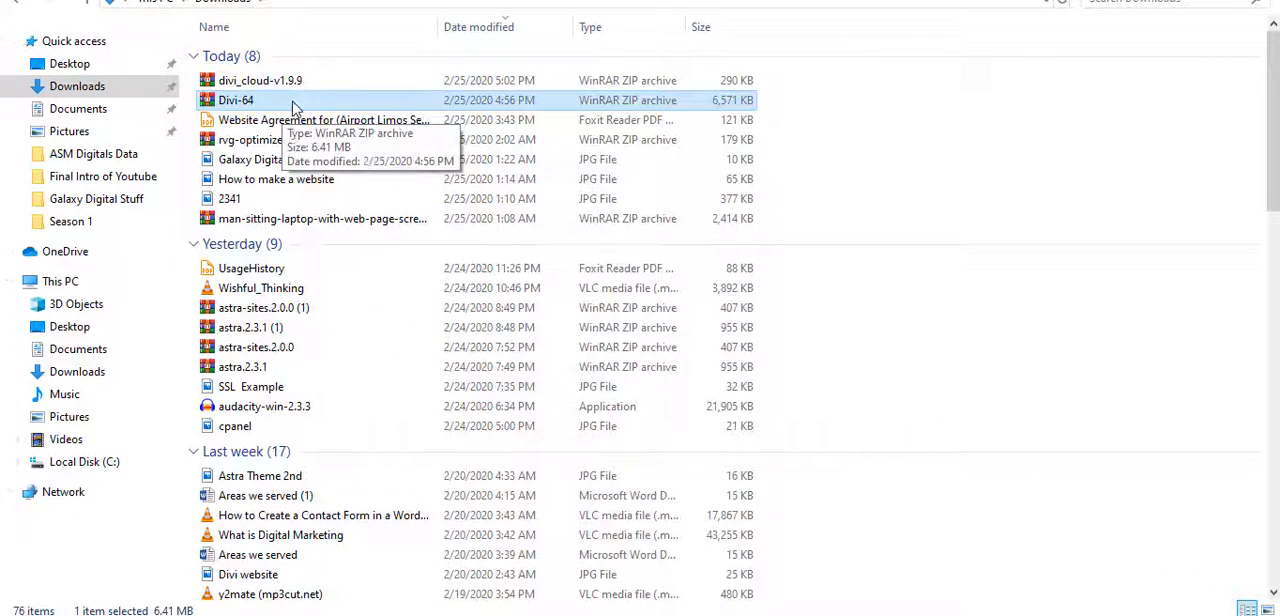
pyautogui.hotkey('alt', 'Tab')
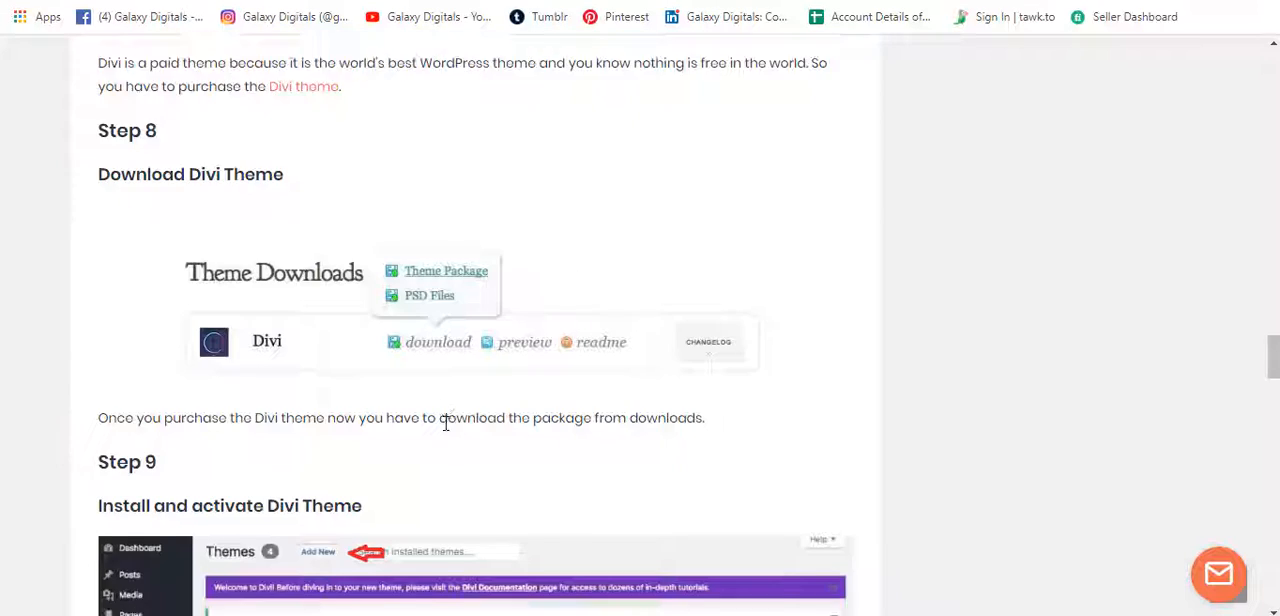
pyautogui.scroll(-4, 445, 420)
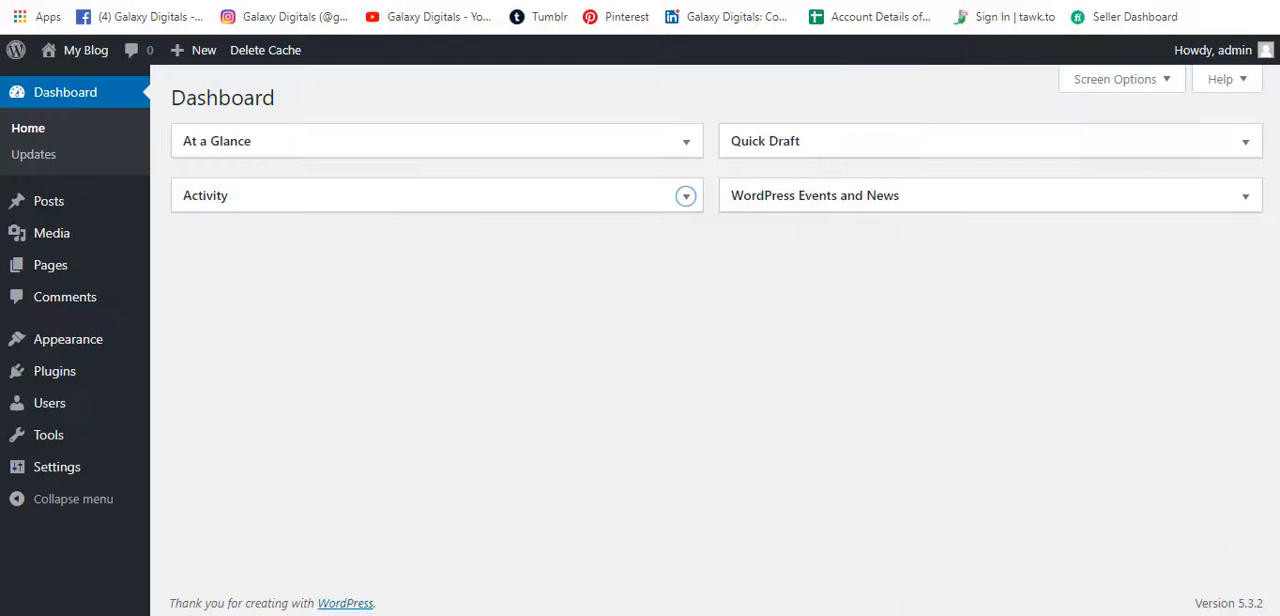
# Upload Divi-64.zip as a new theme in the WordPress dashboard, install it and activate Divi.
pyautogui.moveTo(100, 351)
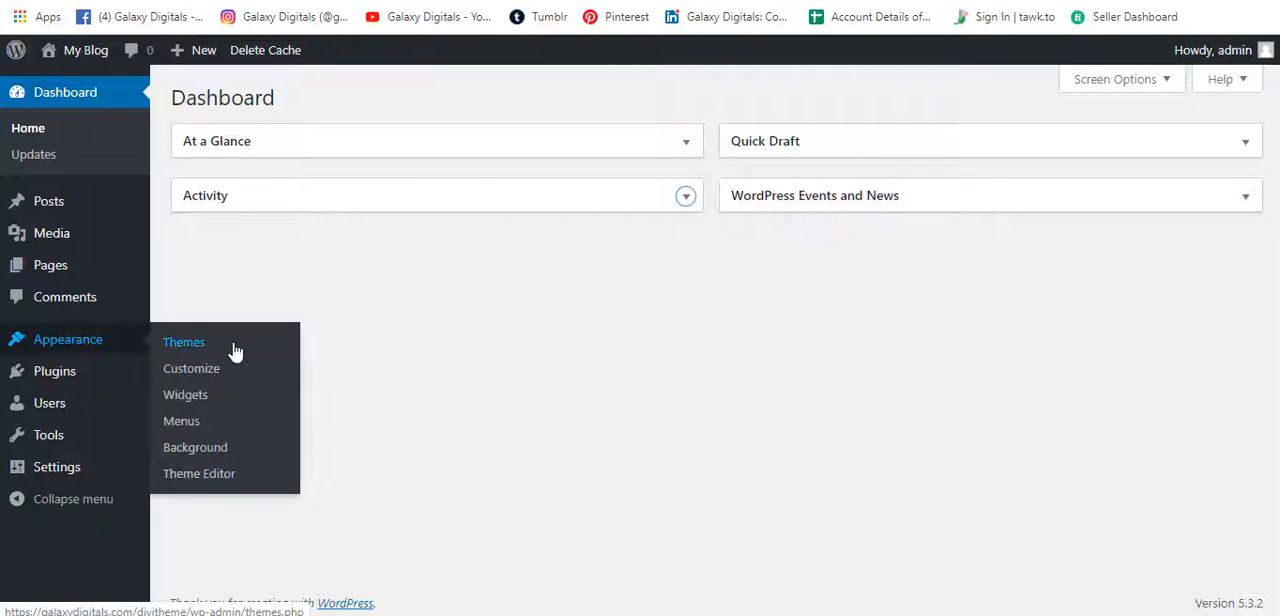
pyautogui.click(278, 352)
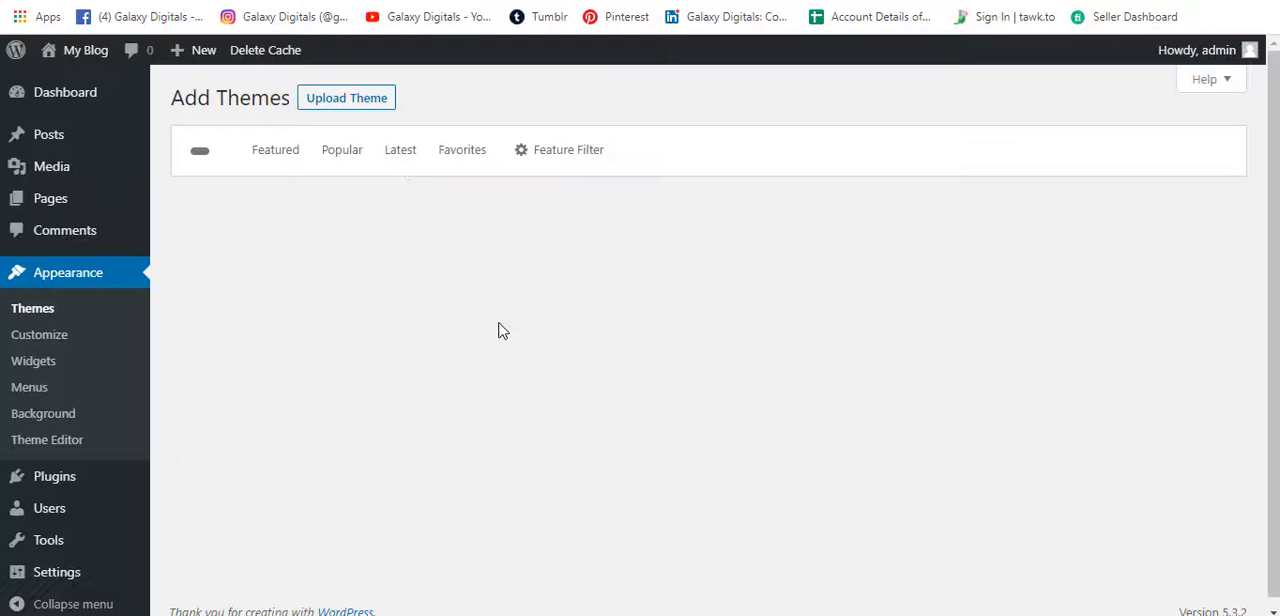
pyautogui.click(371, 117)
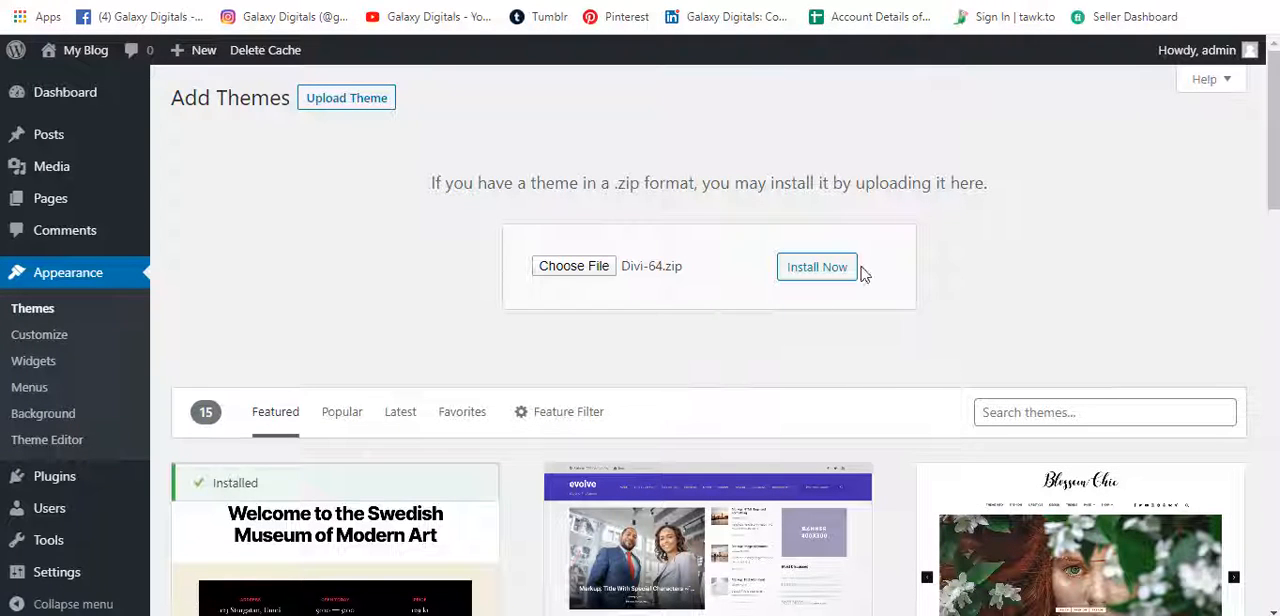
pyautogui.click(826, 276)
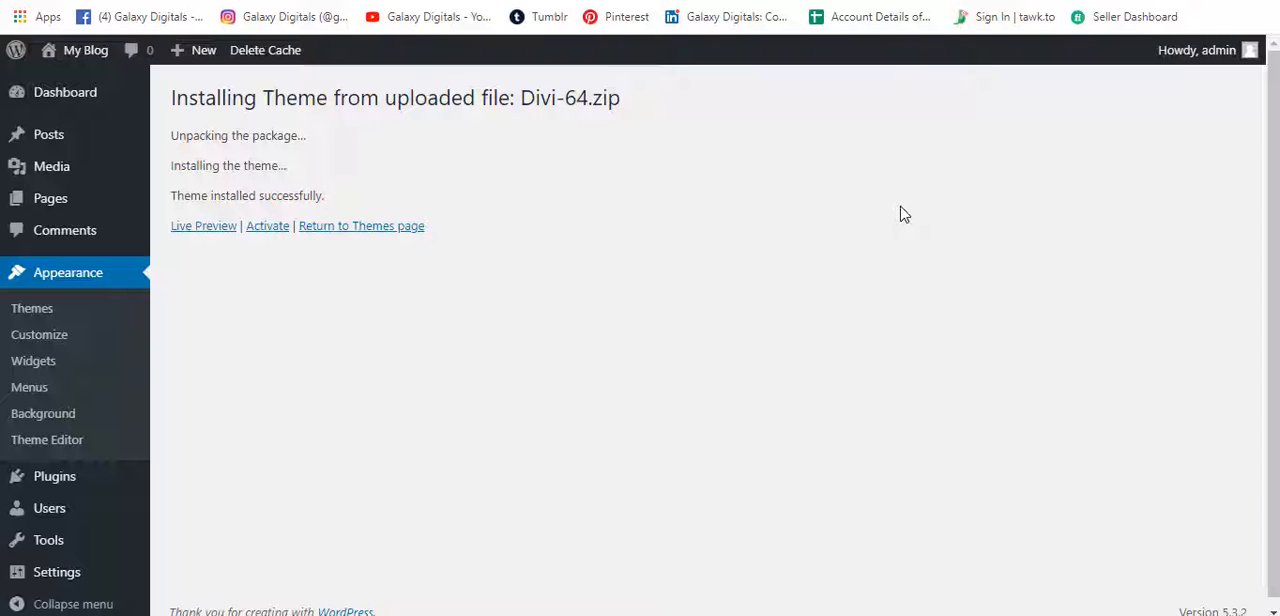
pyautogui.click(267, 227)
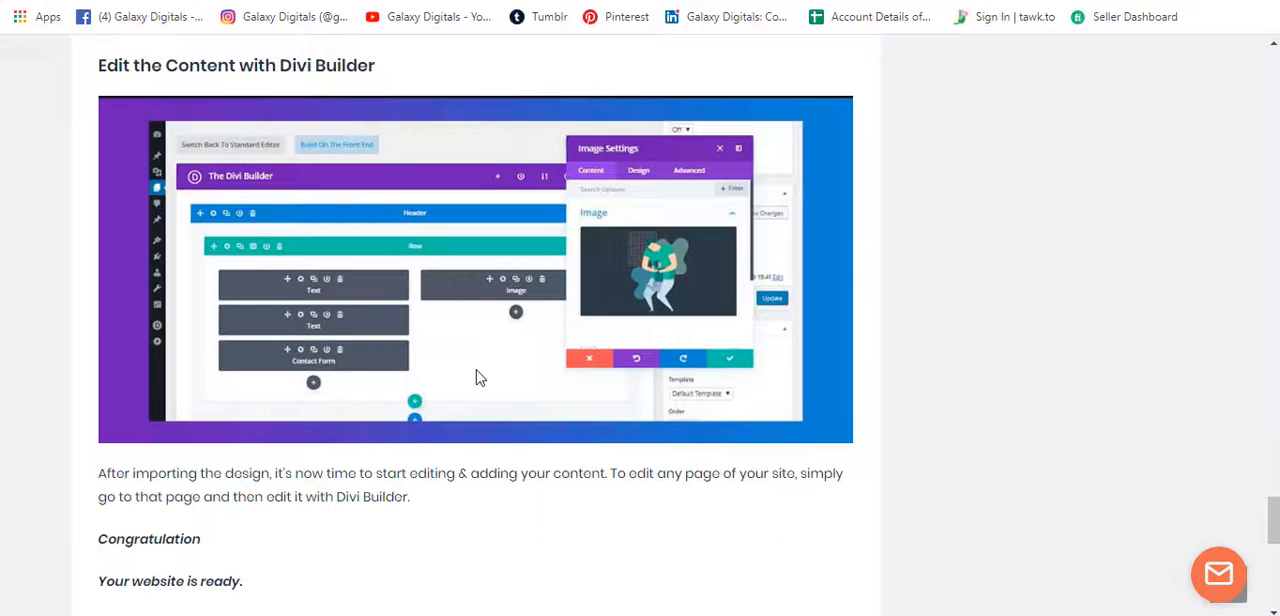
# Check Step 10 of the guide, then create a new WordPress page titled Home and publish it.
pyautogui.scroll(10, 478, 380)
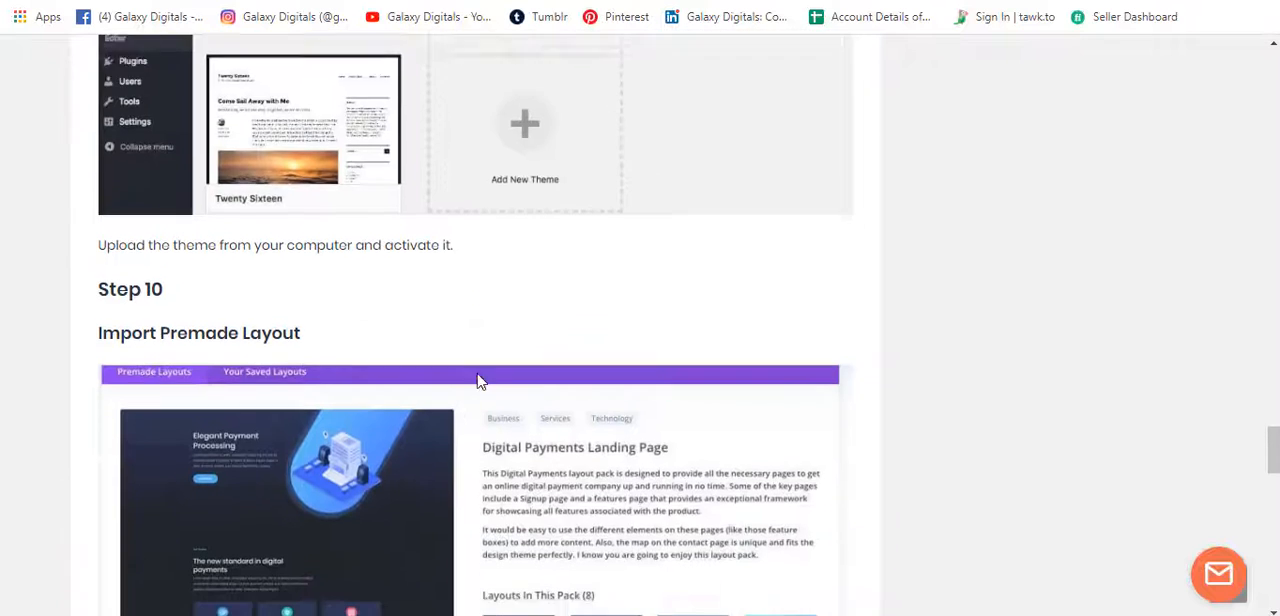
pyautogui.scroll(-1, 478, 380)
pyautogui.scroll(-1, 398, 417)
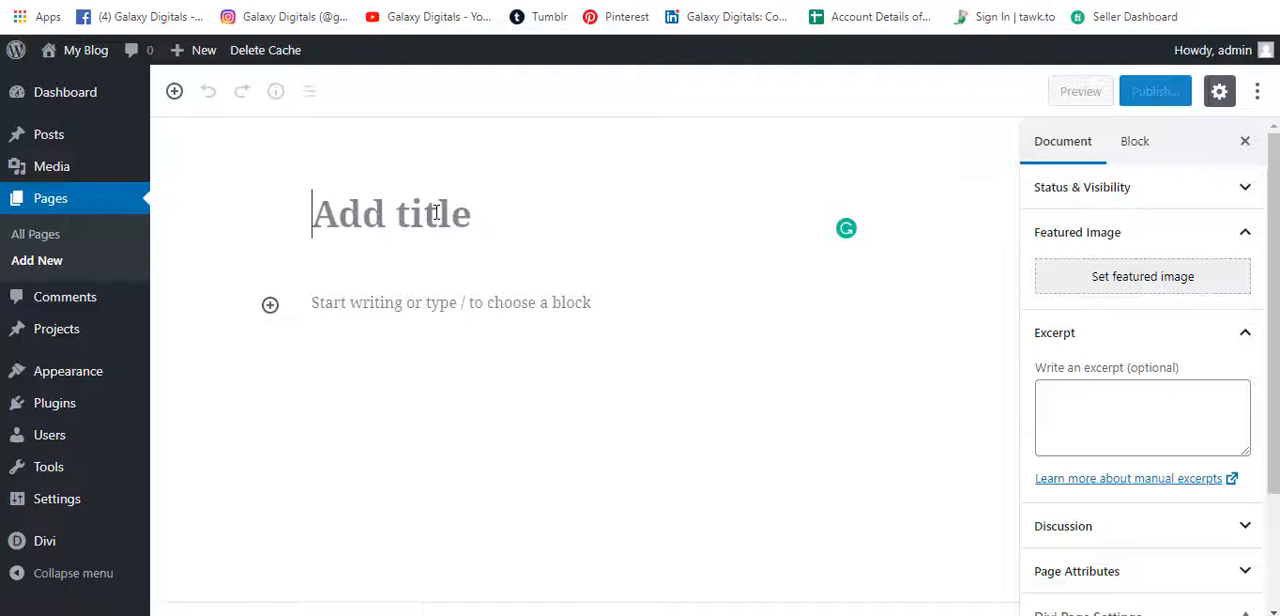
pyautogui.write('Home')
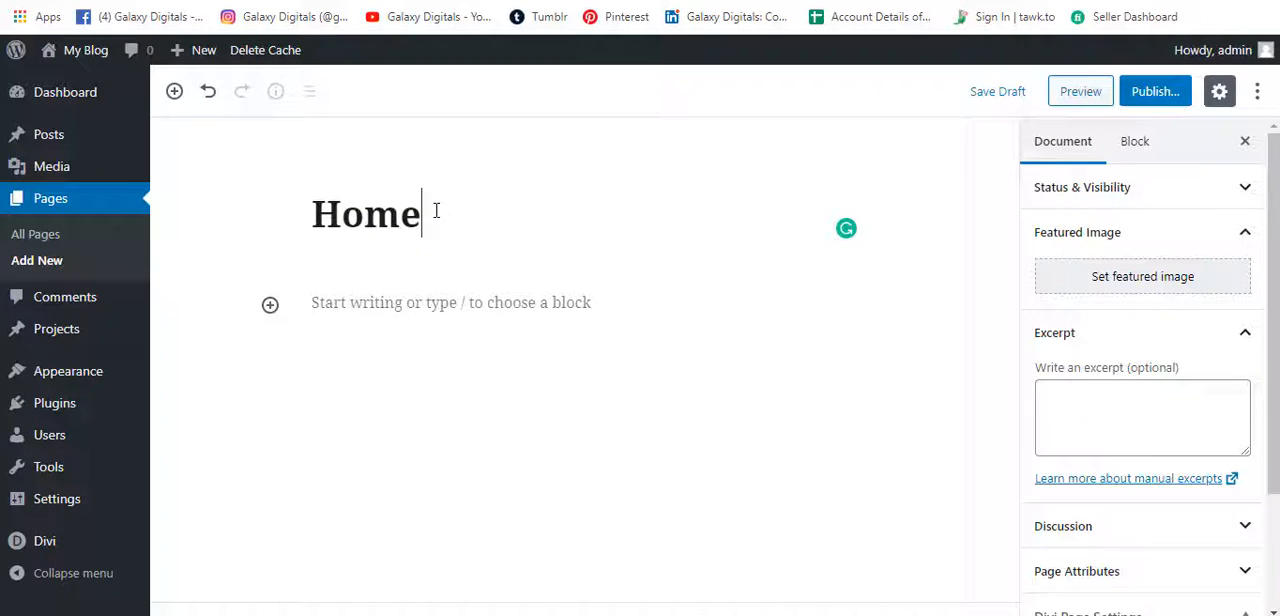
pyautogui.click(1158, 94)
pyautogui.click(1184, 90)
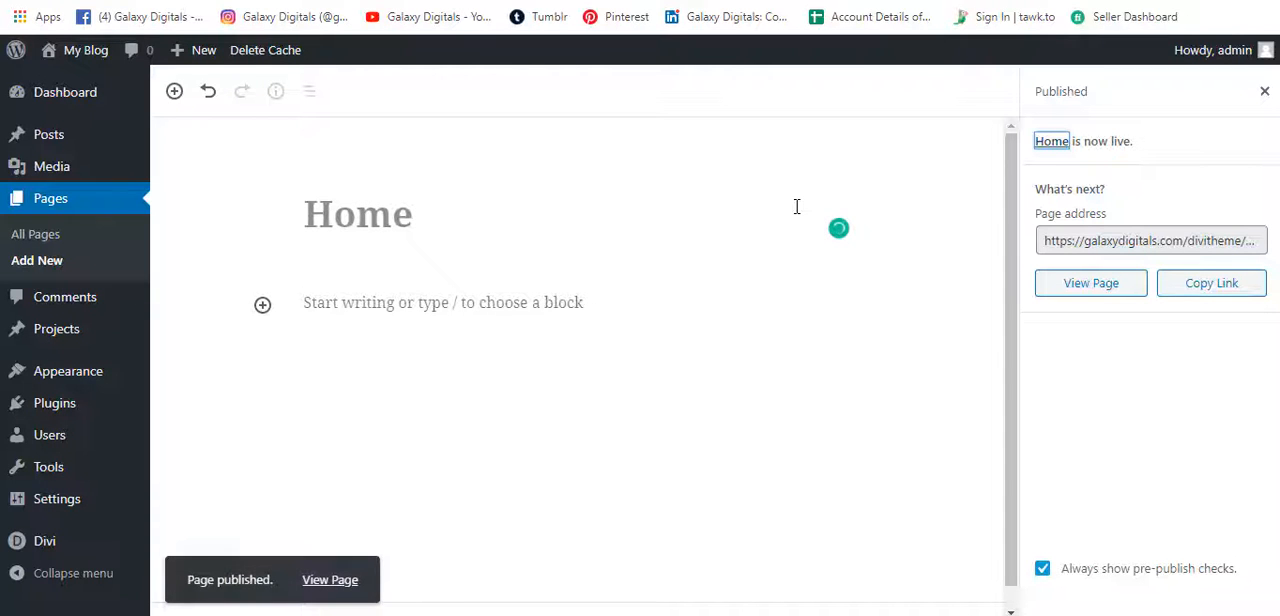
# View the published Home page, enable the Divi visual builder on it and choose to start from a premade layout.
pyautogui.click(330, 580)
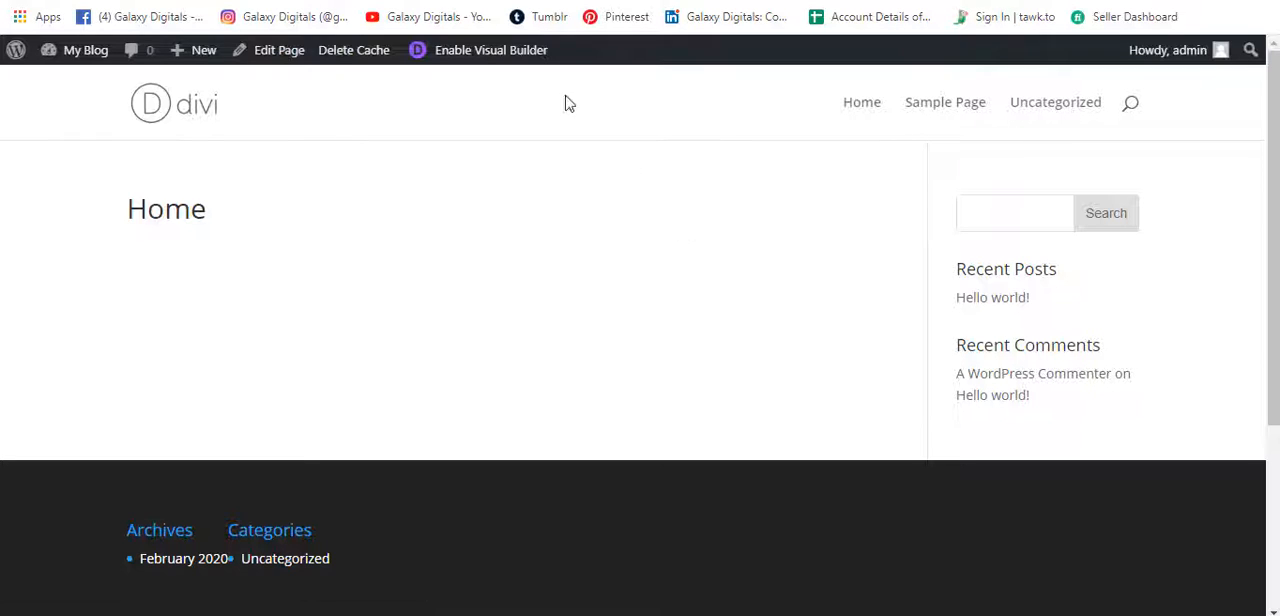
pyautogui.click(493, 57)
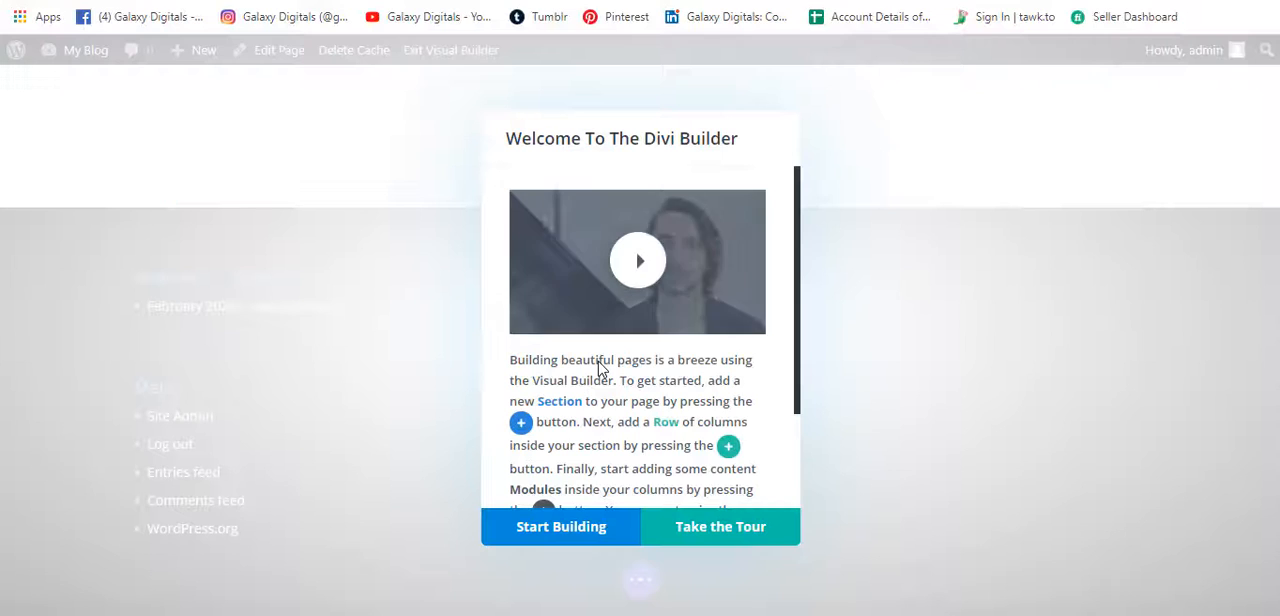
pyautogui.click(576, 540)
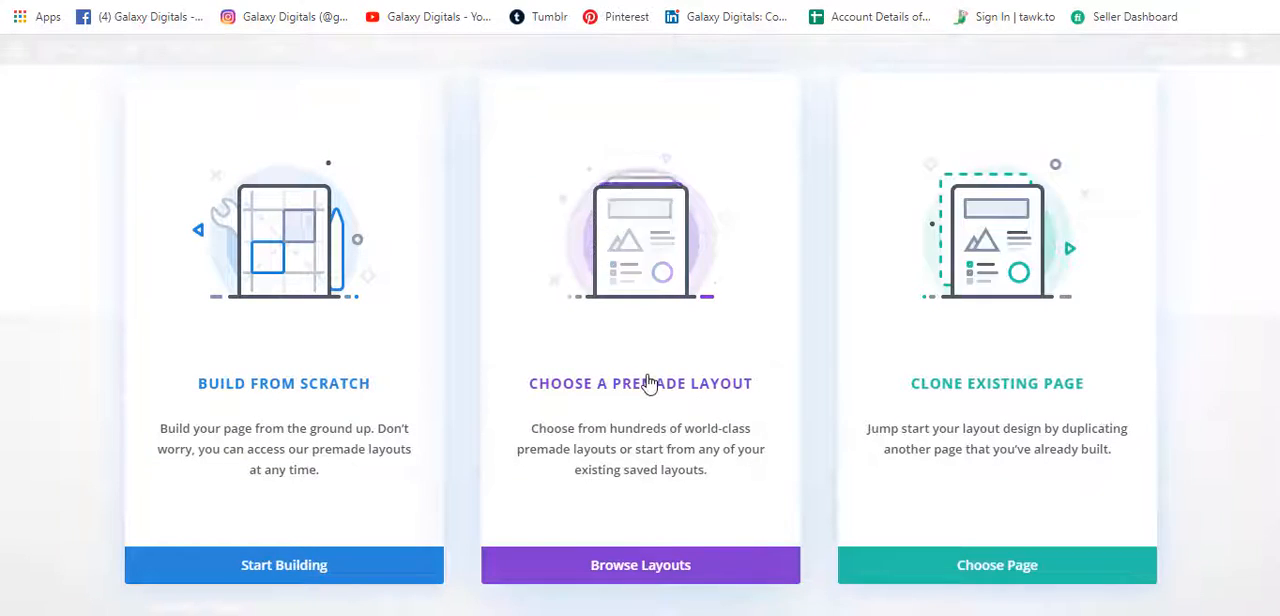
pyautogui.click(651, 308)
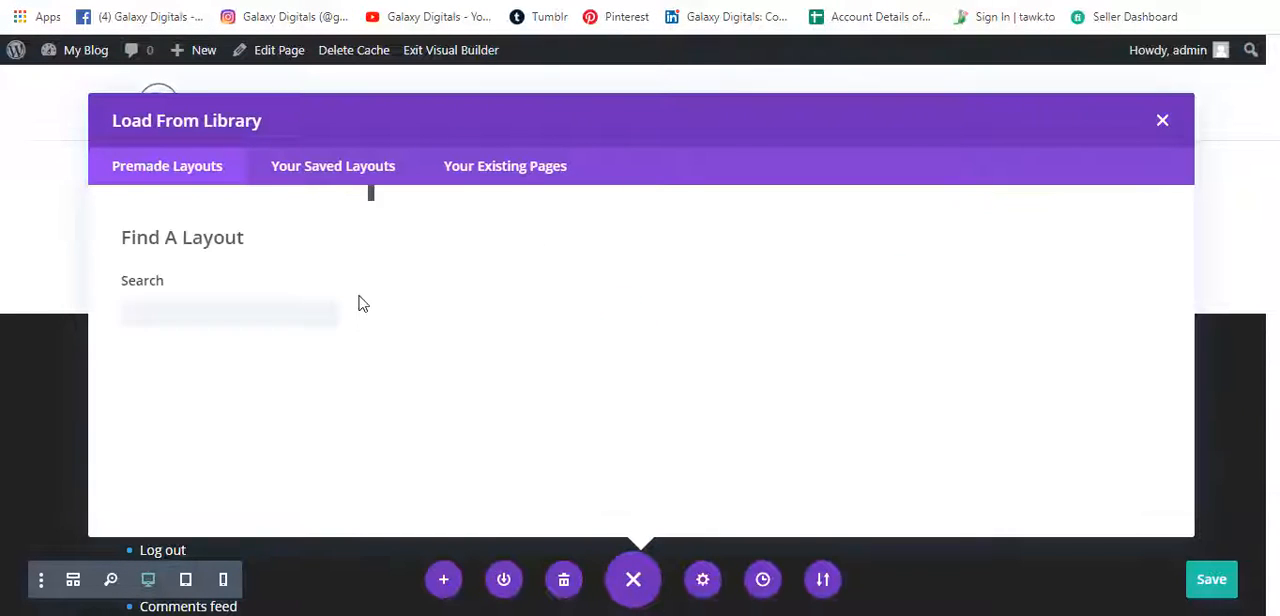
# Browse the premade layout library and open the details of the Design Agency layout pack.
pyautogui.scroll(-3, 636, 323)
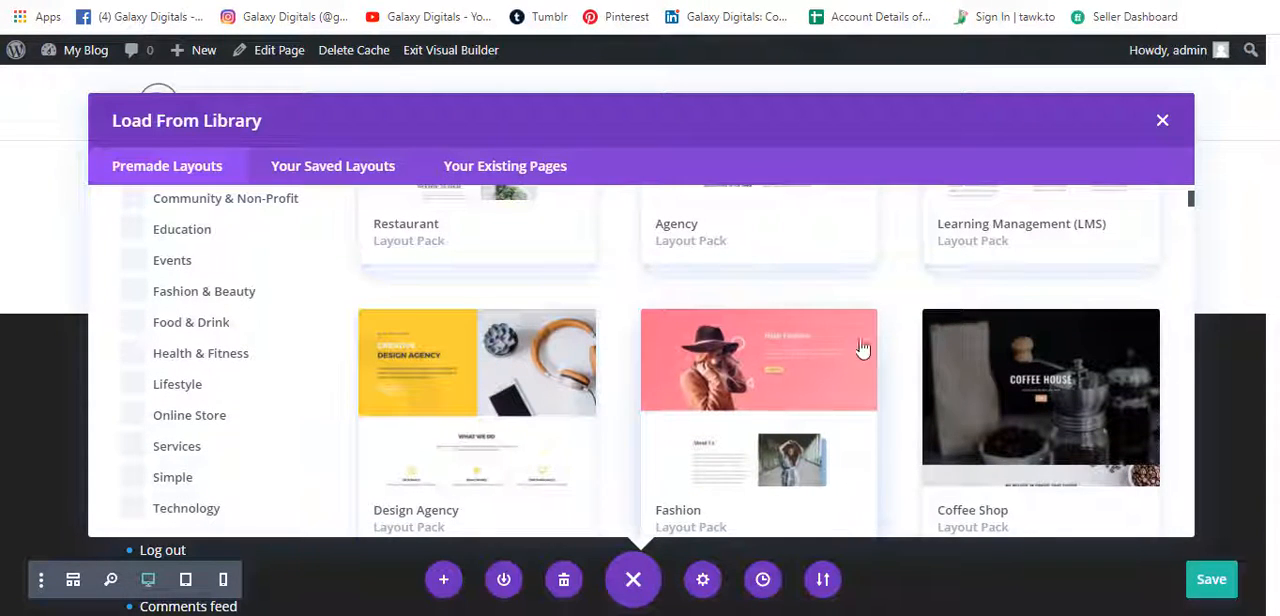
pyautogui.scroll(-1, 897, 372)
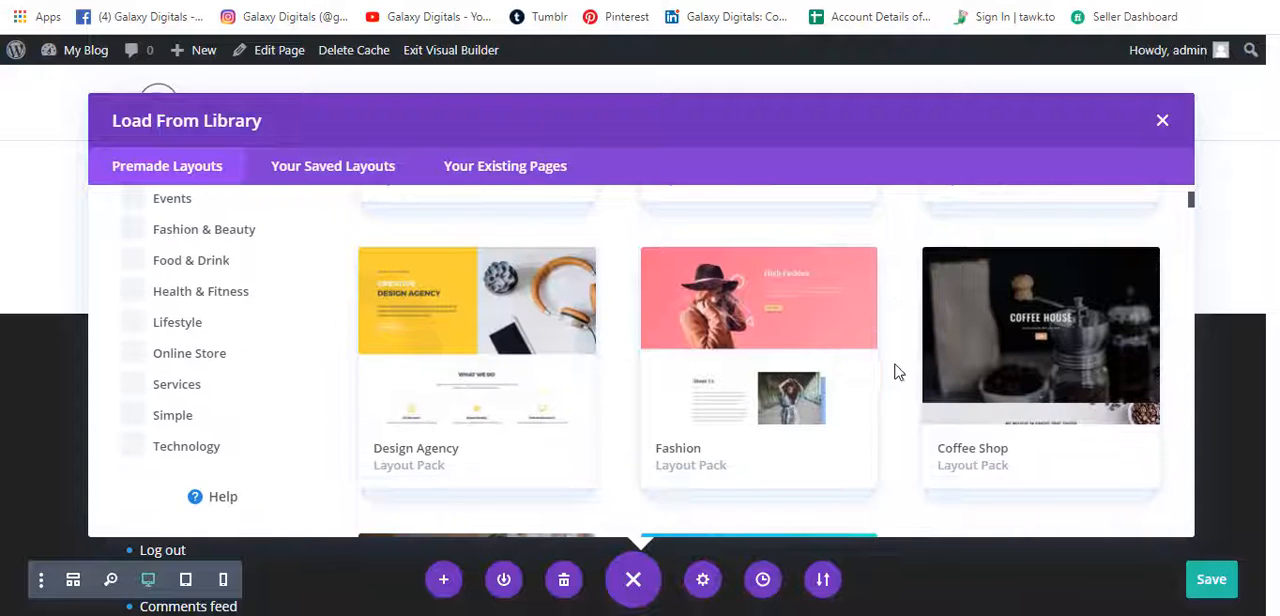
pyautogui.click(530, 348)
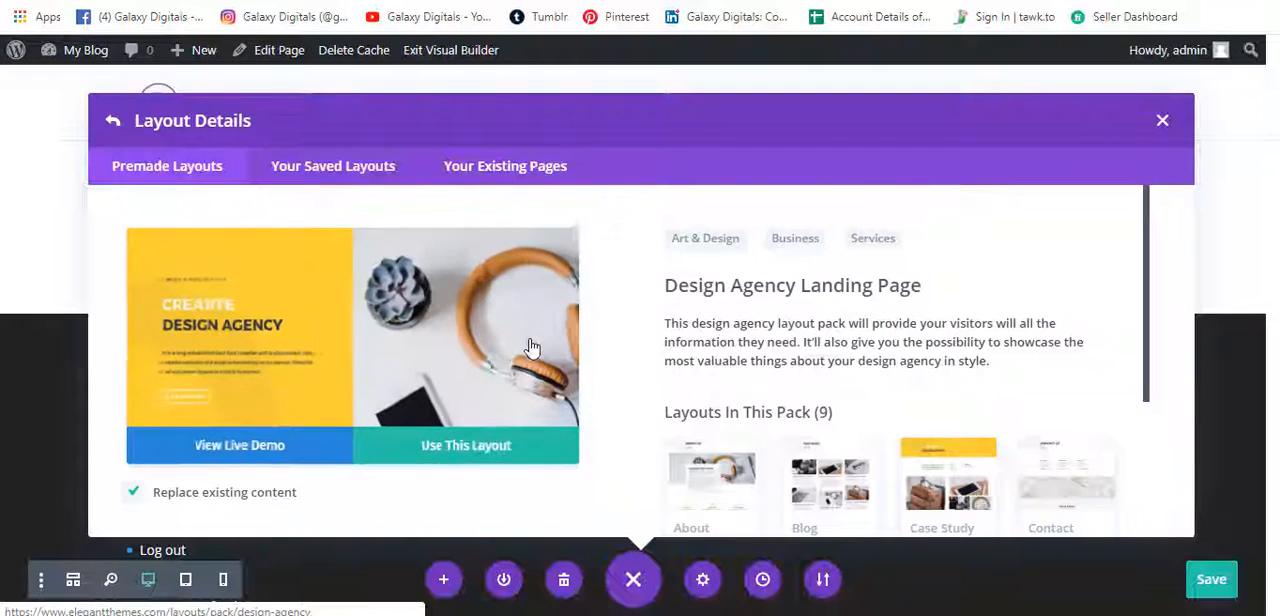
# Look through the pages in the Design Agency pack and load its Landing layout into the Home page.
pyautogui.scroll(-4, 733, 342)
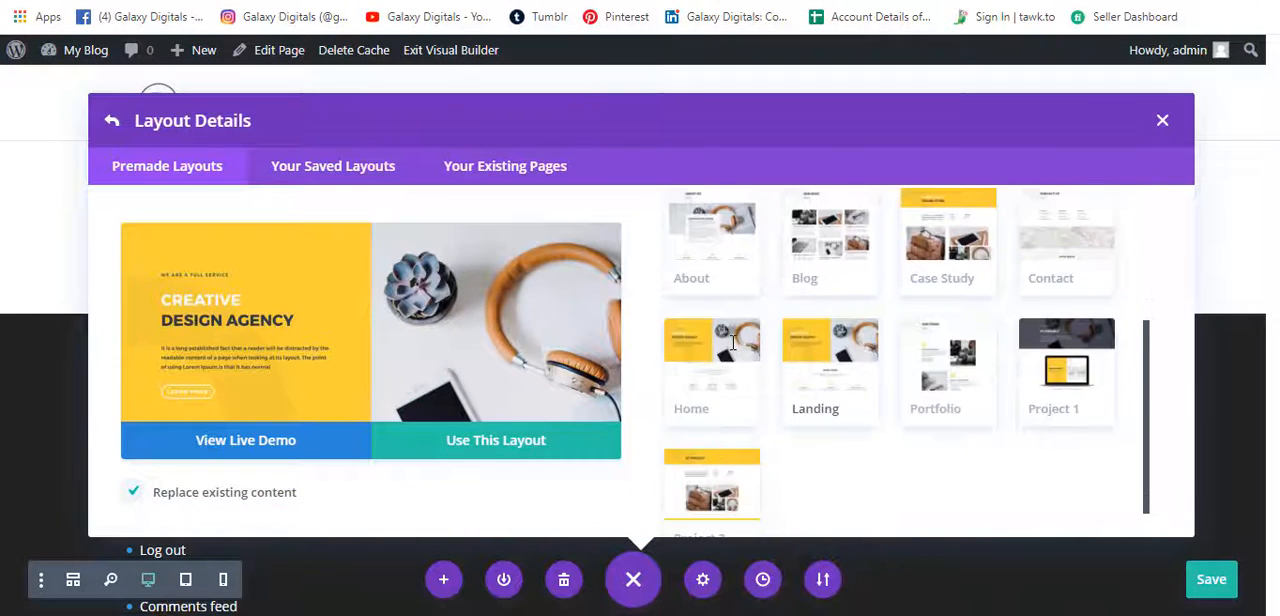
pyautogui.scroll(2, 691, 290)
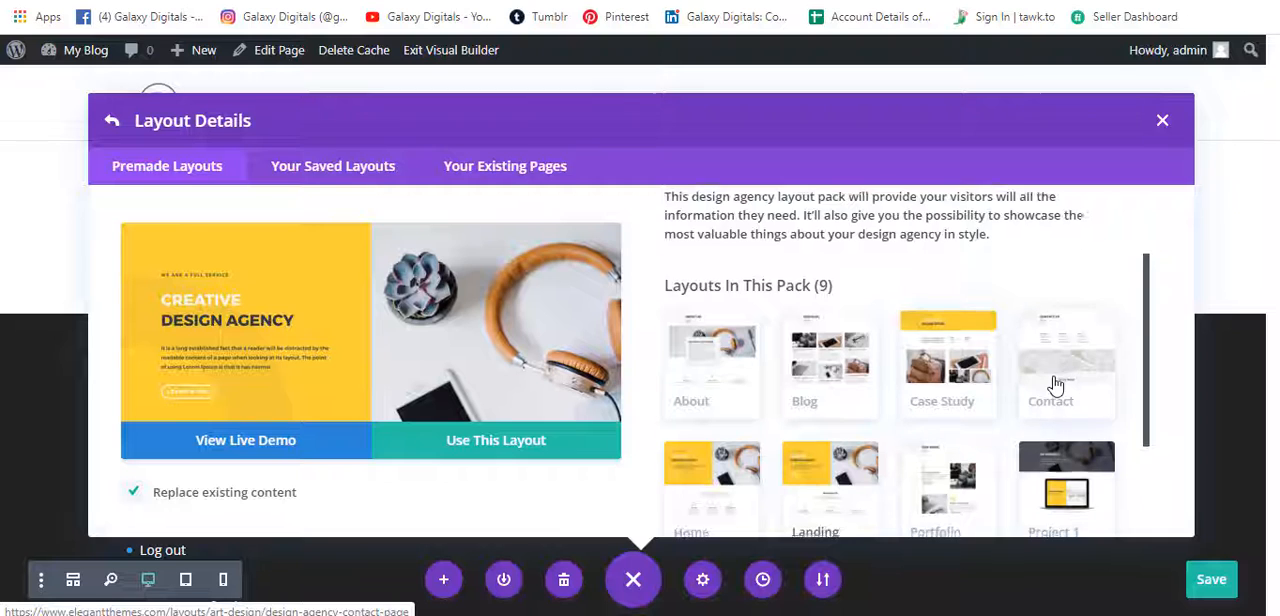
pyautogui.scroll(-2, 1055, 400)
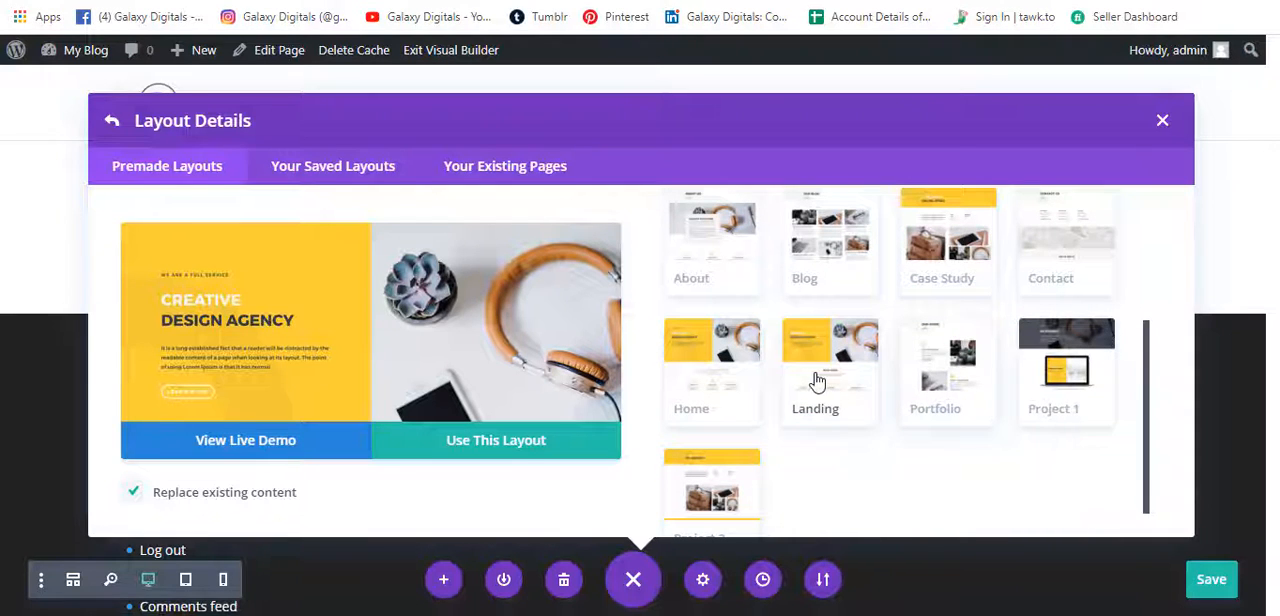
pyautogui.scroll(-1, 735, 375)
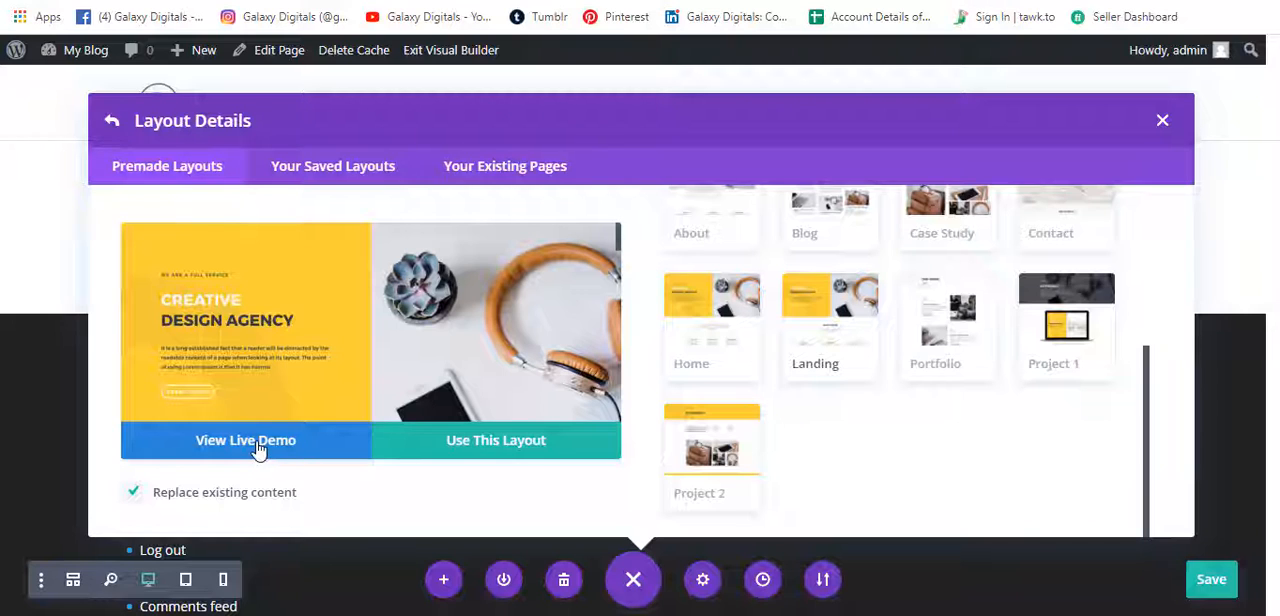
pyautogui.click(497, 453)
pyautogui.click(587, 361)
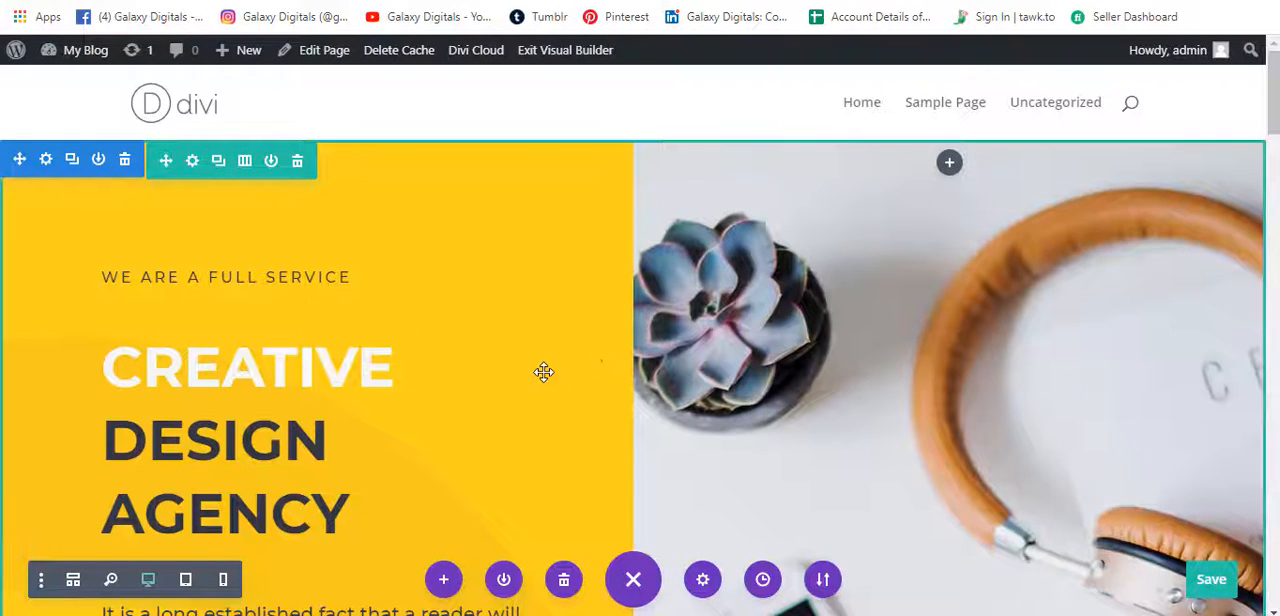
# Look through the loaded Landing layout from the hero section down to the contact form and footer, and return to the hero.
pyautogui.scroll(-2, 543, 372)
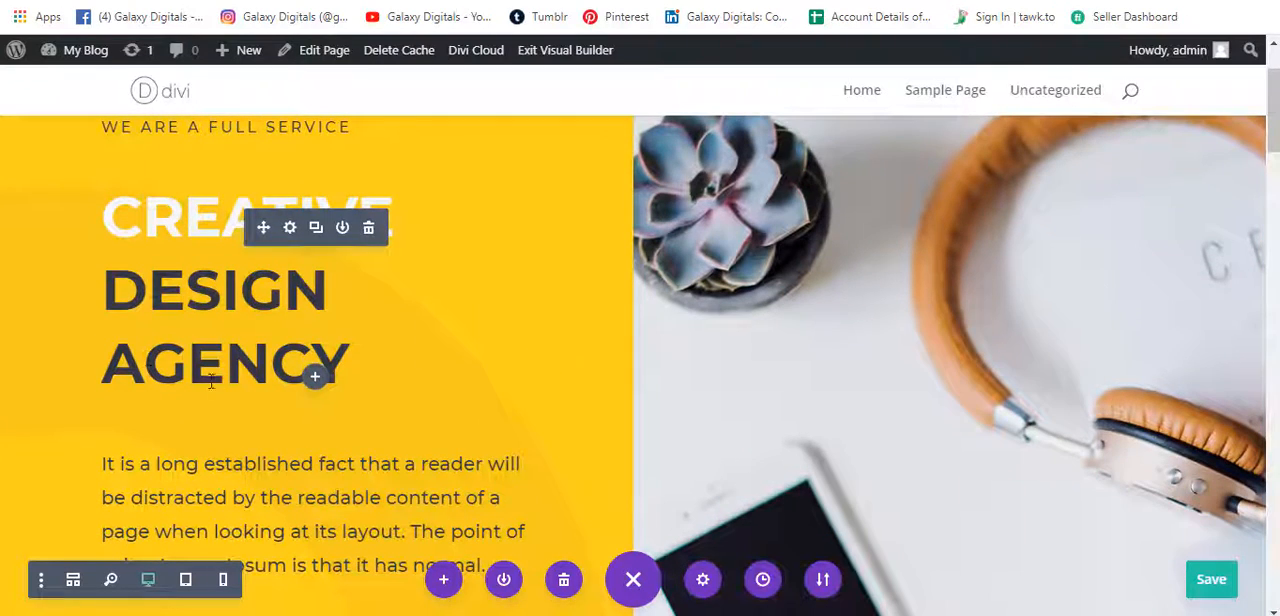
pyautogui.scroll(-7, 577, 371)
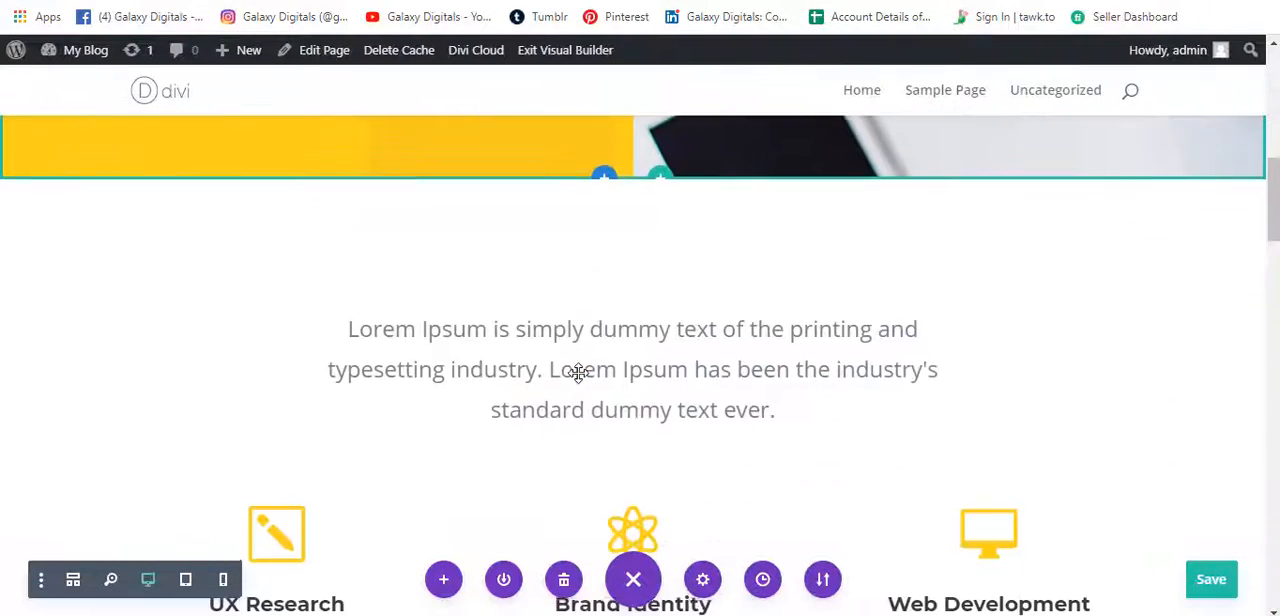
pyautogui.scroll(-10, 578, 372)
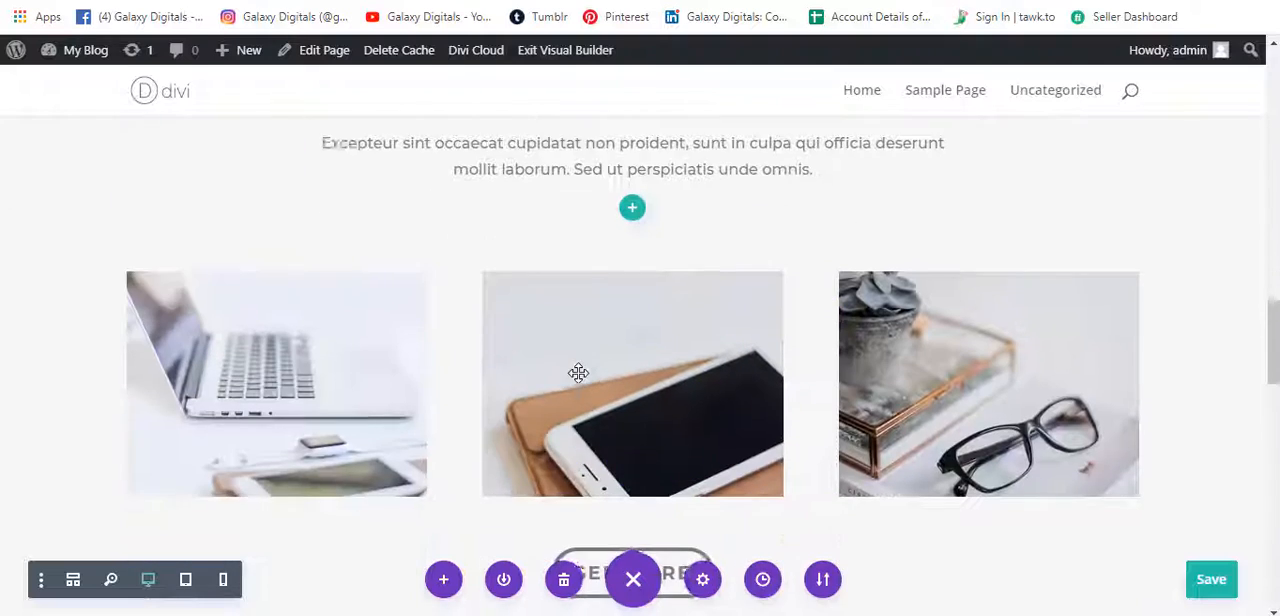
pyautogui.scroll(-10, 578, 372)
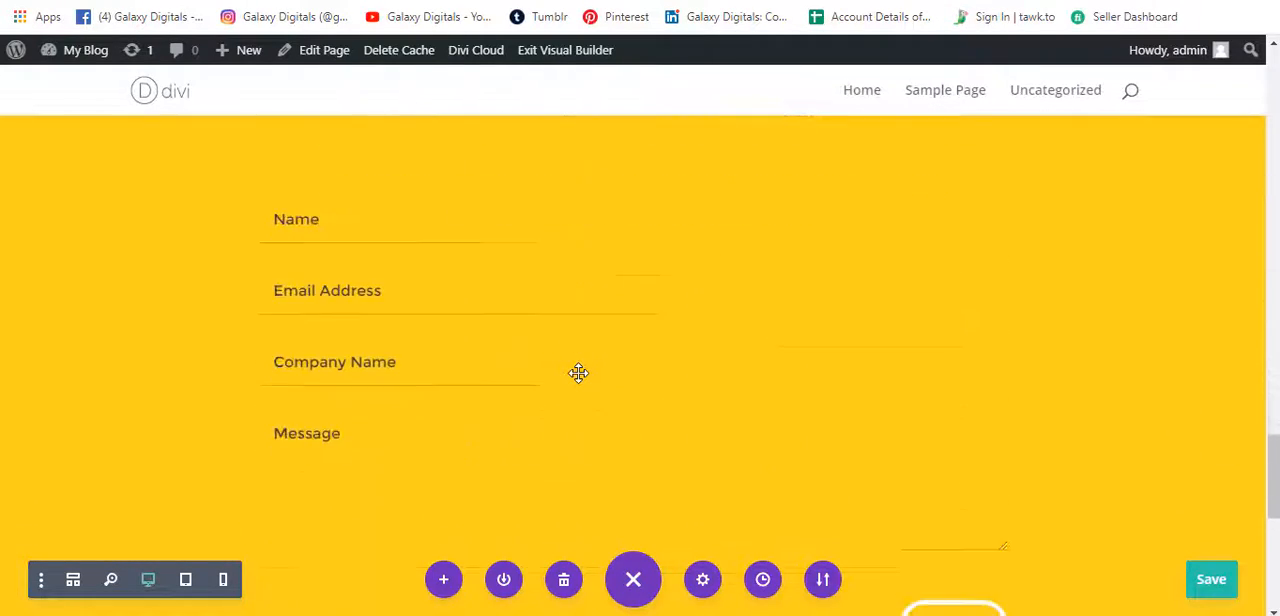
pyautogui.scroll(-6, 578, 373)
pyautogui.scroll(3, 577, 371)
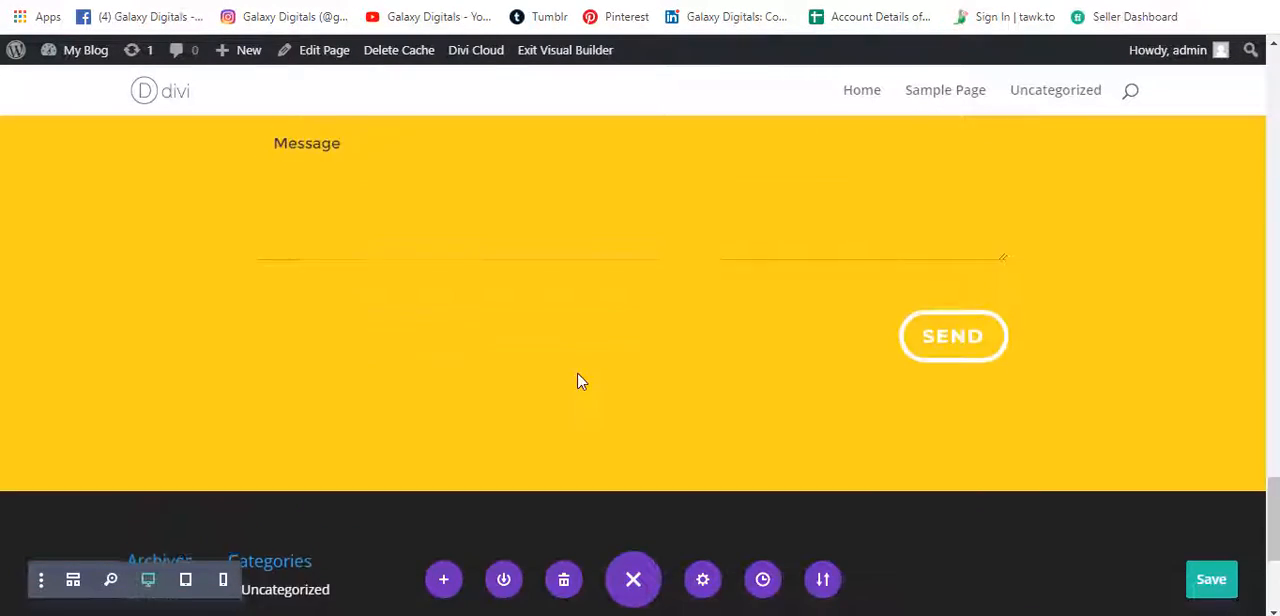
pyautogui.scroll(15, 577, 373)
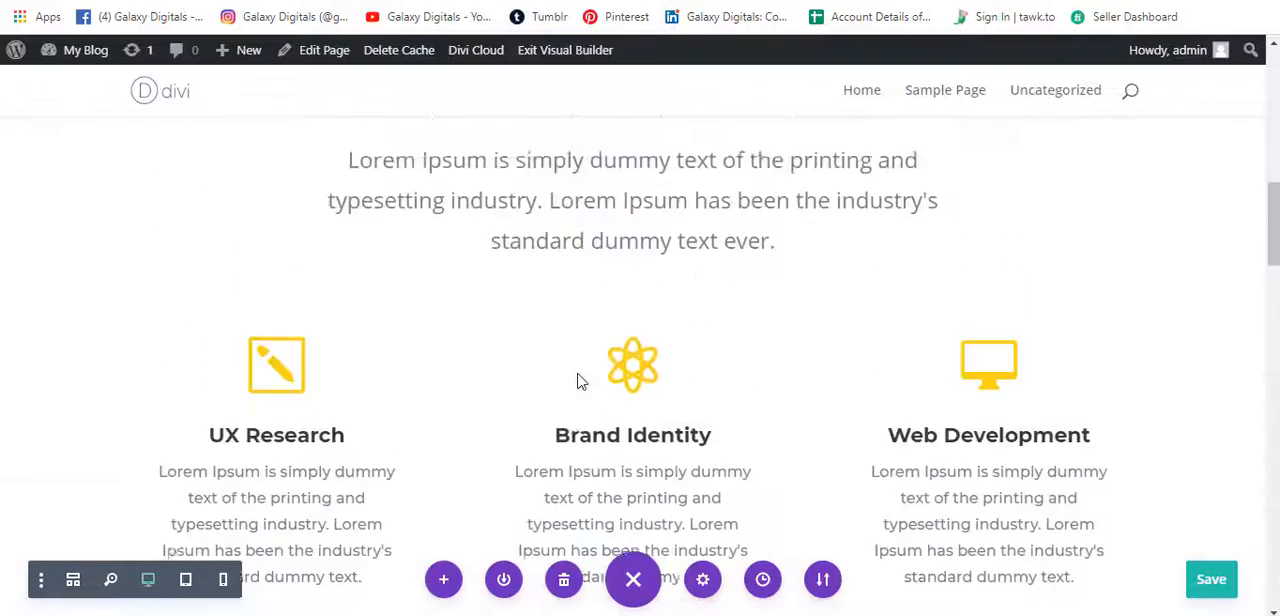
pyautogui.scroll(8, 578, 381)
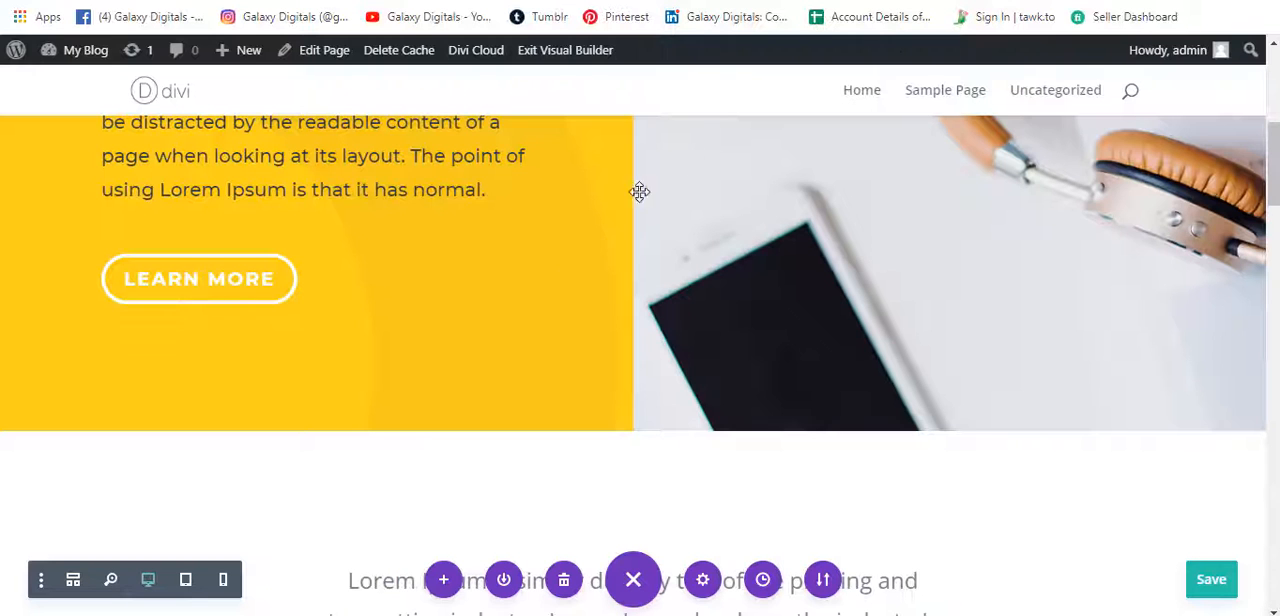
pyautogui.scroll(2, 540, 300)
pyautogui.scroll(3, 510, 340)
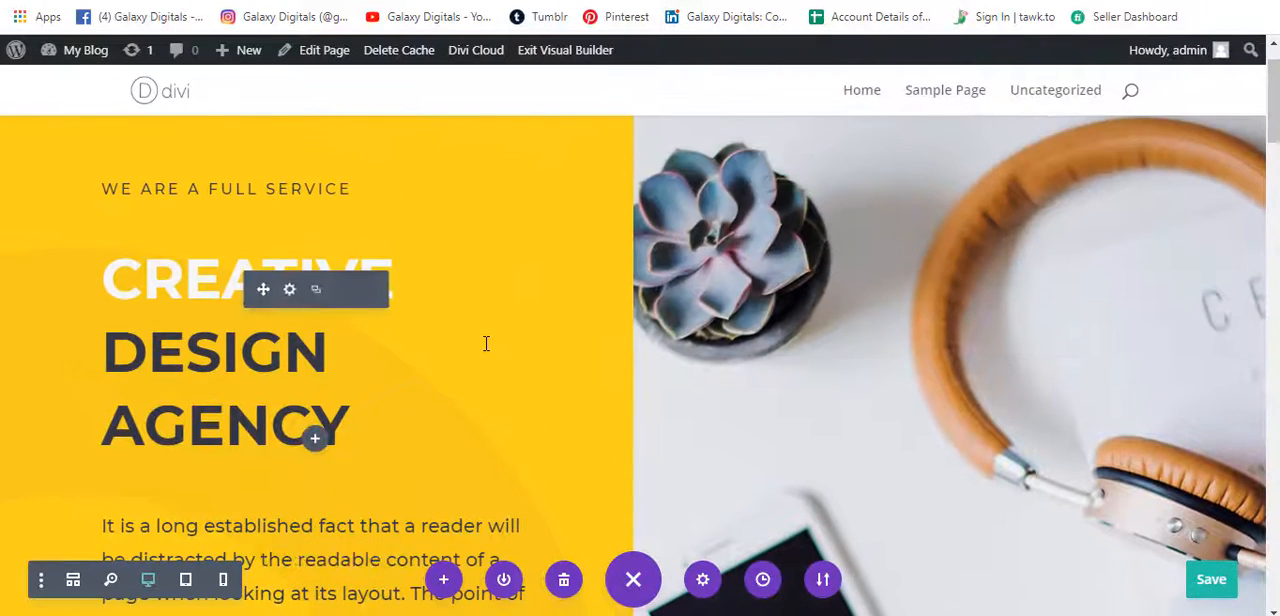
# Replace the hero heading "Creative Design Agency" with "GALAXY DIGITALS" directly on the page.
pyautogui.scroll(-3, 486, 343)
pyautogui.scroll(2, 285, 258)
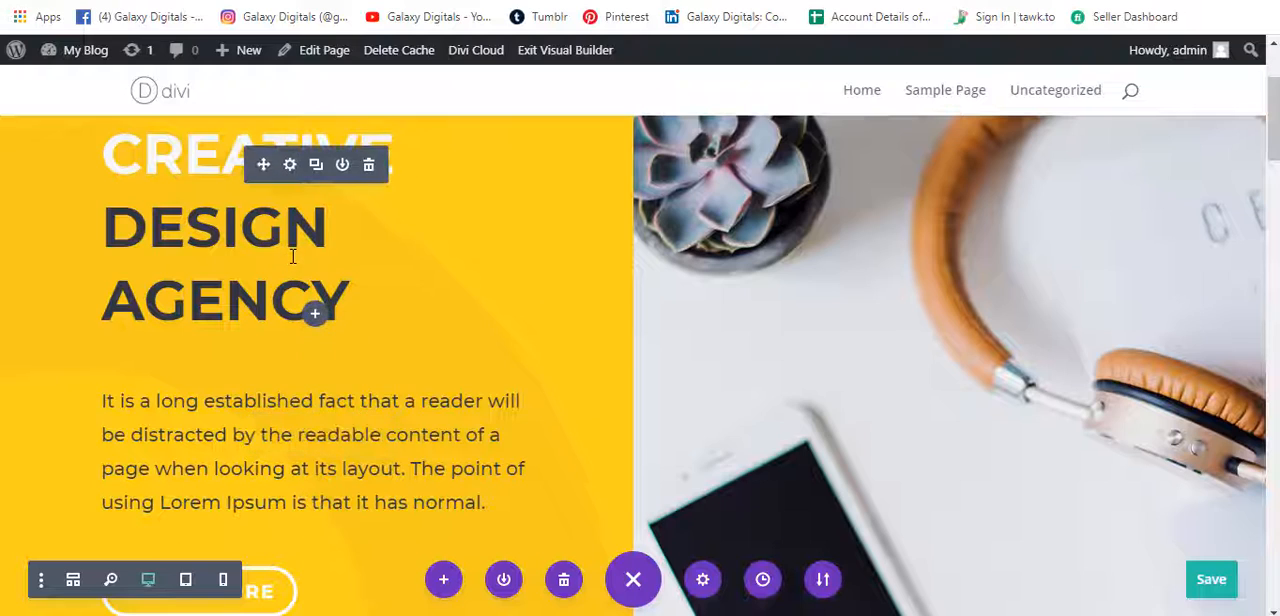
pyautogui.scroll(2, 300, 320)
pyautogui.click(286, 352)
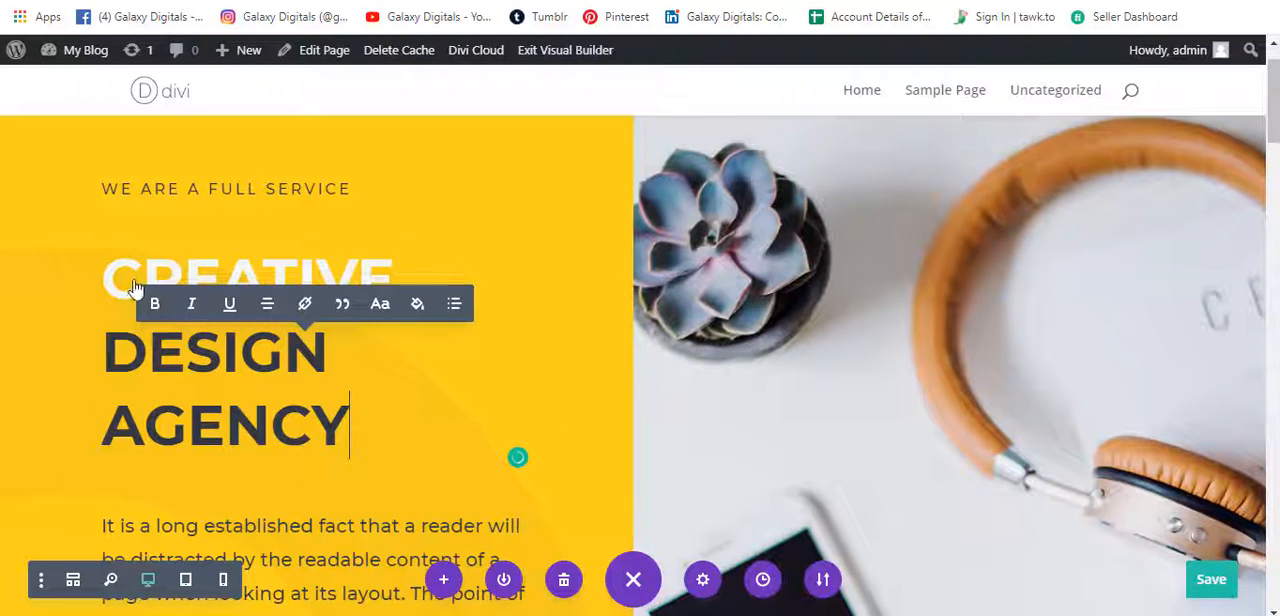
pyautogui.moveTo(352, 445); pyautogui.dragTo(103, 282)
pyautogui.write('GALAX')
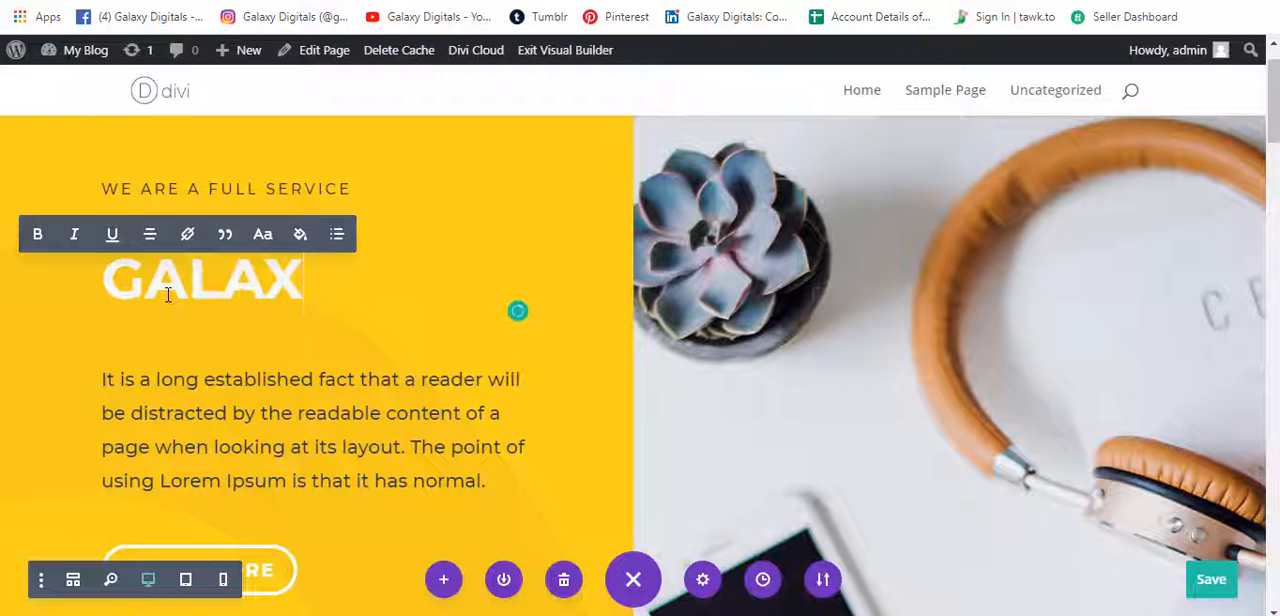
pyautogui.write('Y DIGITALS')
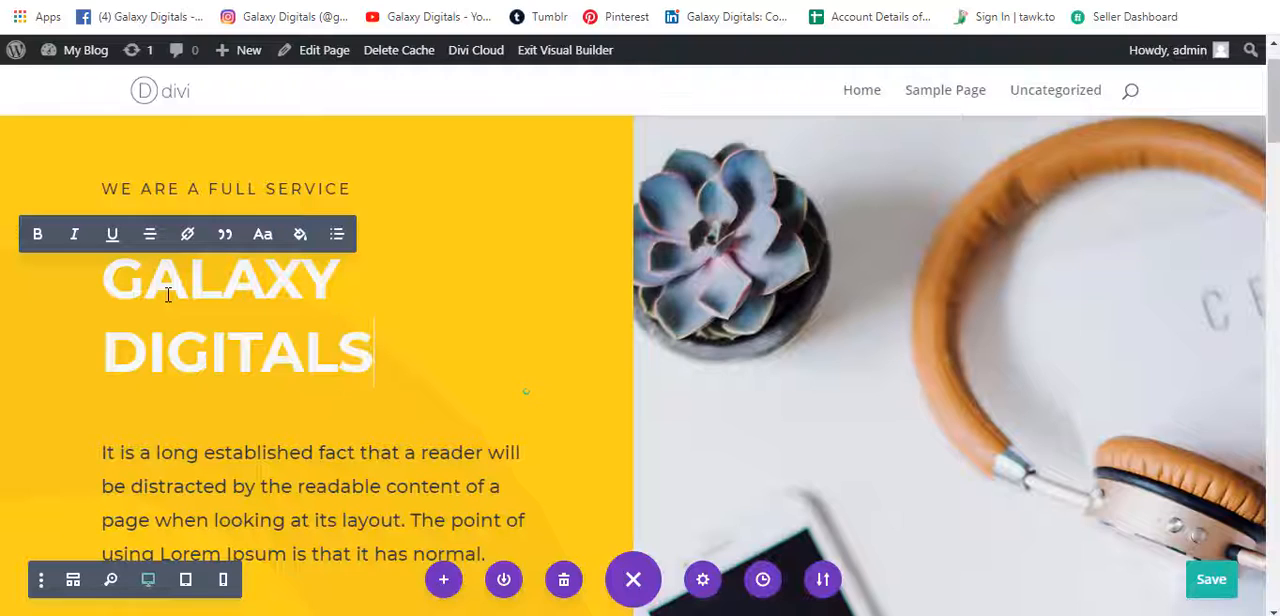
# Review the sections below the hero, from the services and latest work down to the contact form and footer.
pyautogui.scroll(-10, 763, 334)
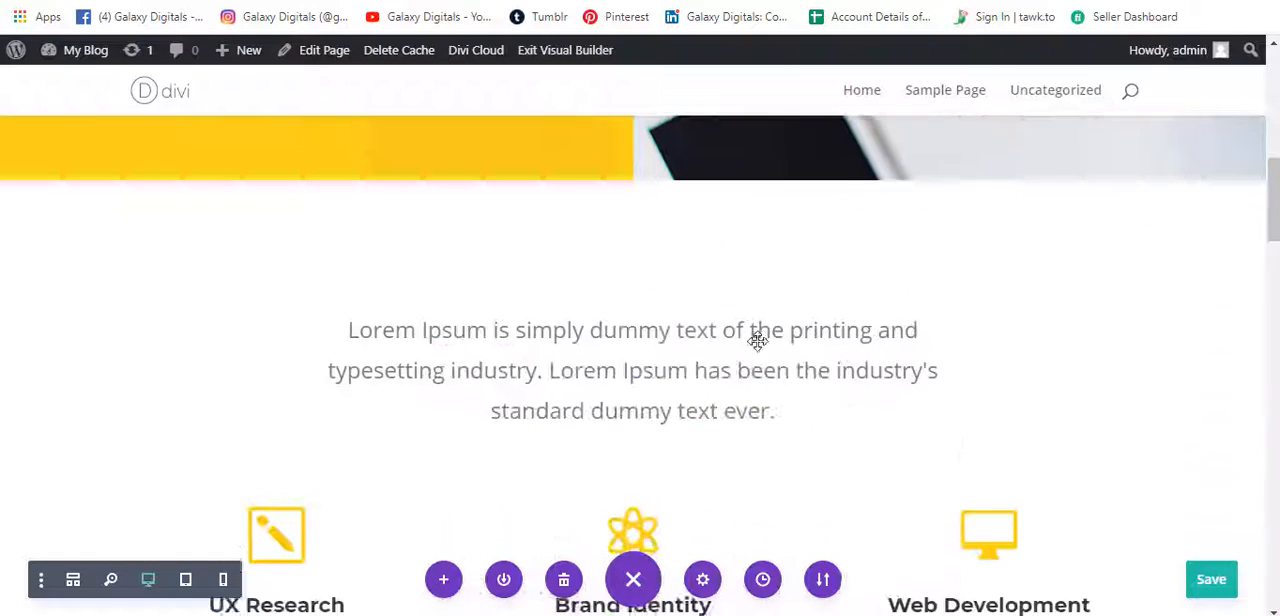
pyautogui.scroll(-5, 583, 354)
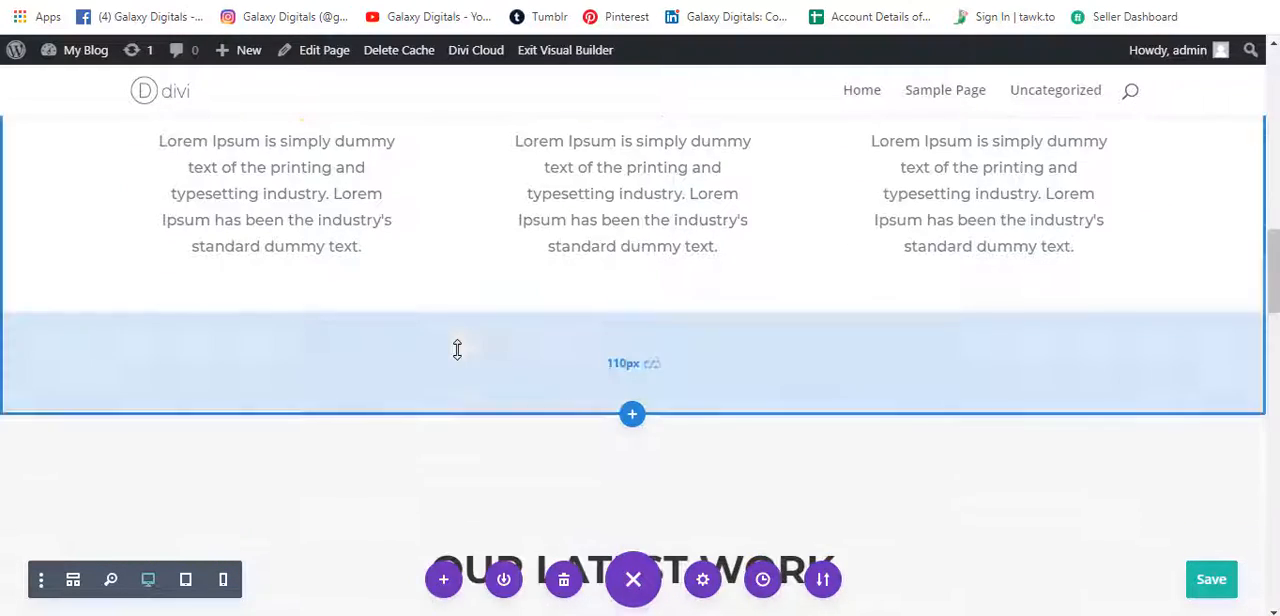
pyautogui.scroll(-5, 457, 348)
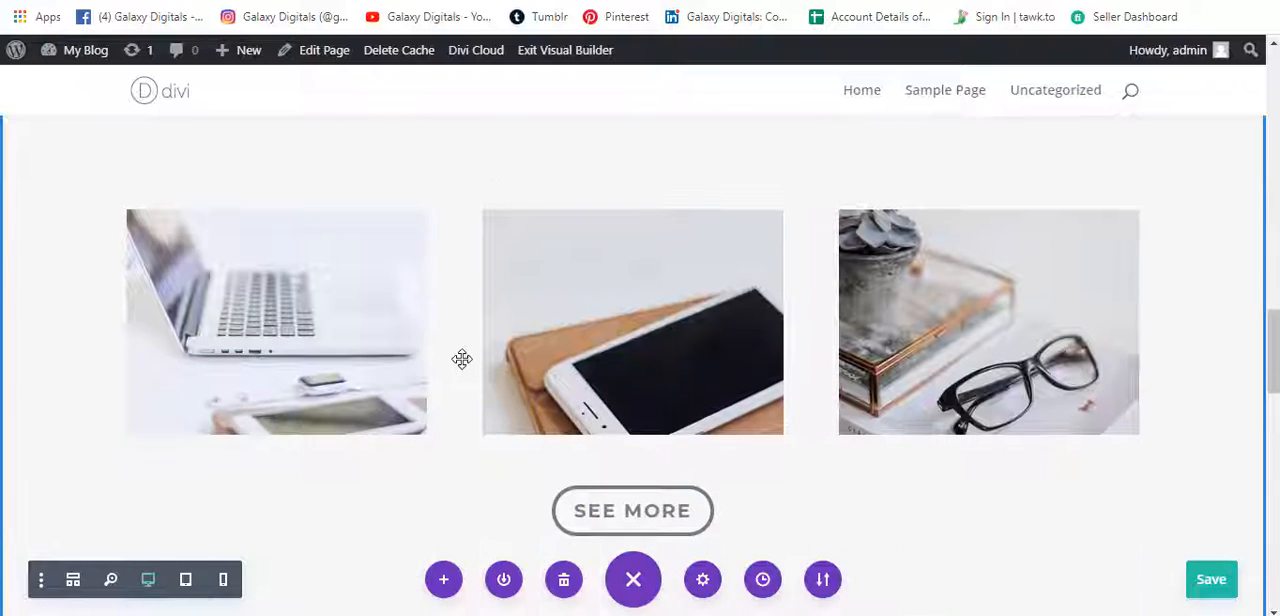
pyautogui.scroll(-5, 462, 360)
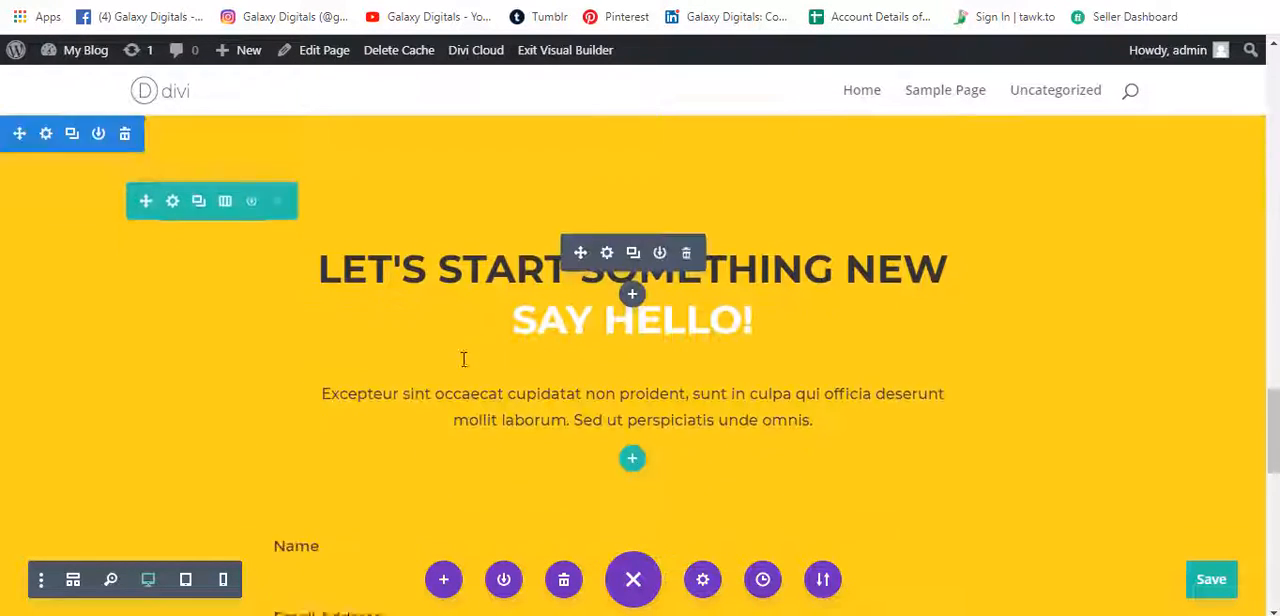
pyautogui.scroll(-4, 462, 360)
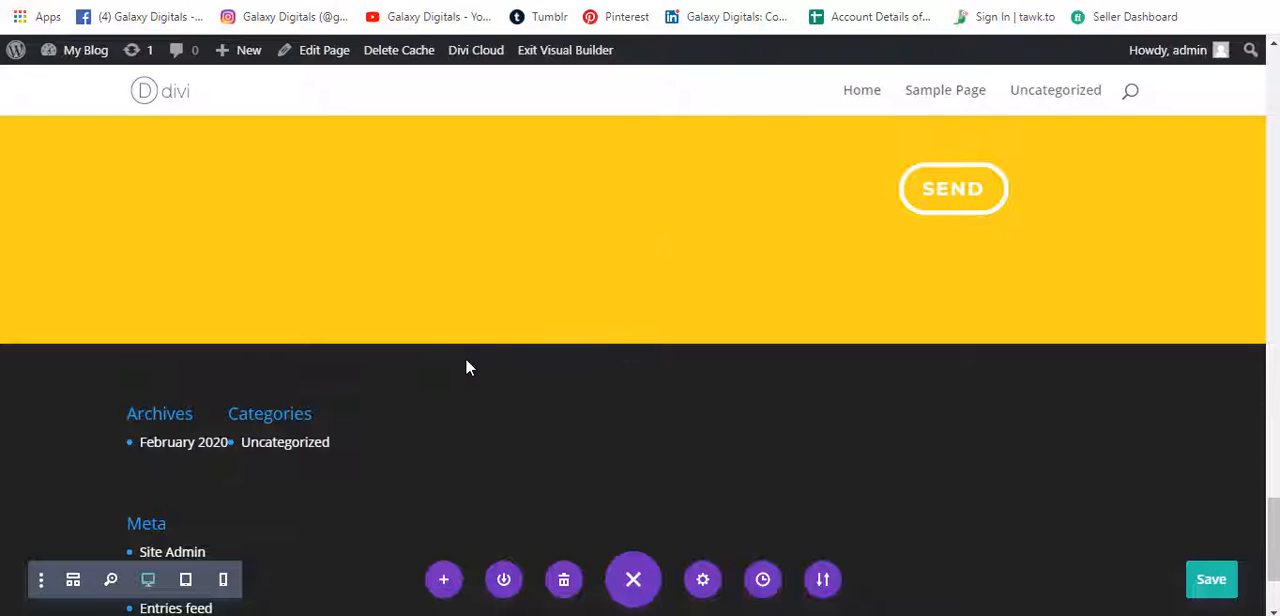
pyautogui.scroll(-1, 466, 360)
pyautogui.scroll(4, 466, 360)
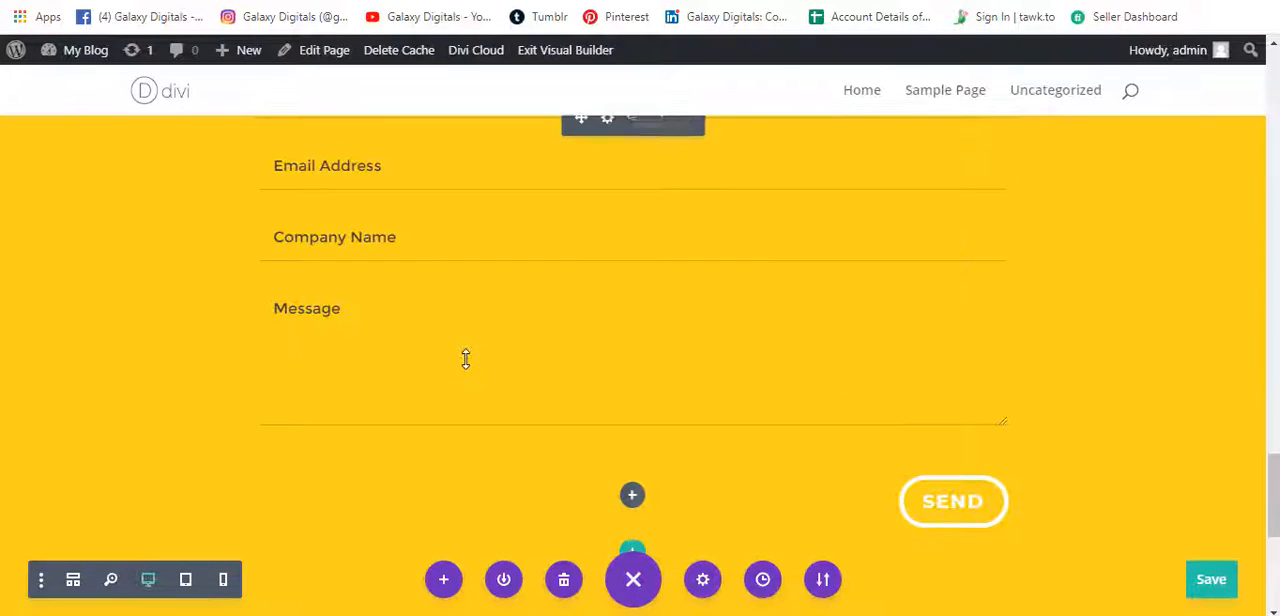
pyautogui.scroll(3, 465, 360)
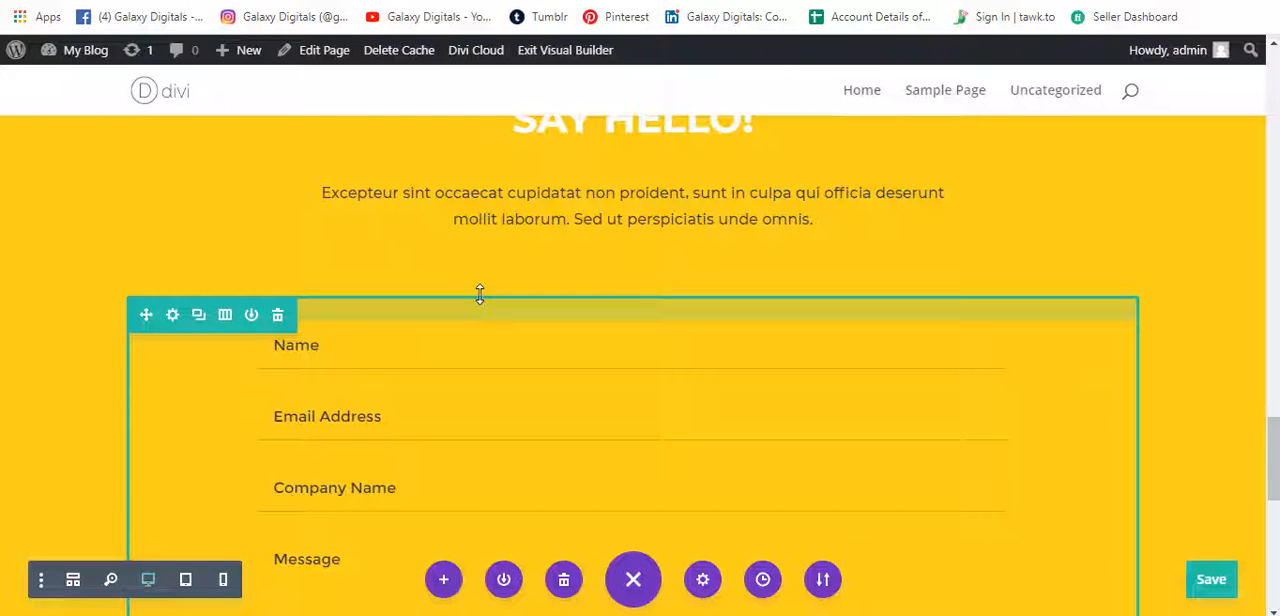
pyautogui.scroll(2, 480, 294)
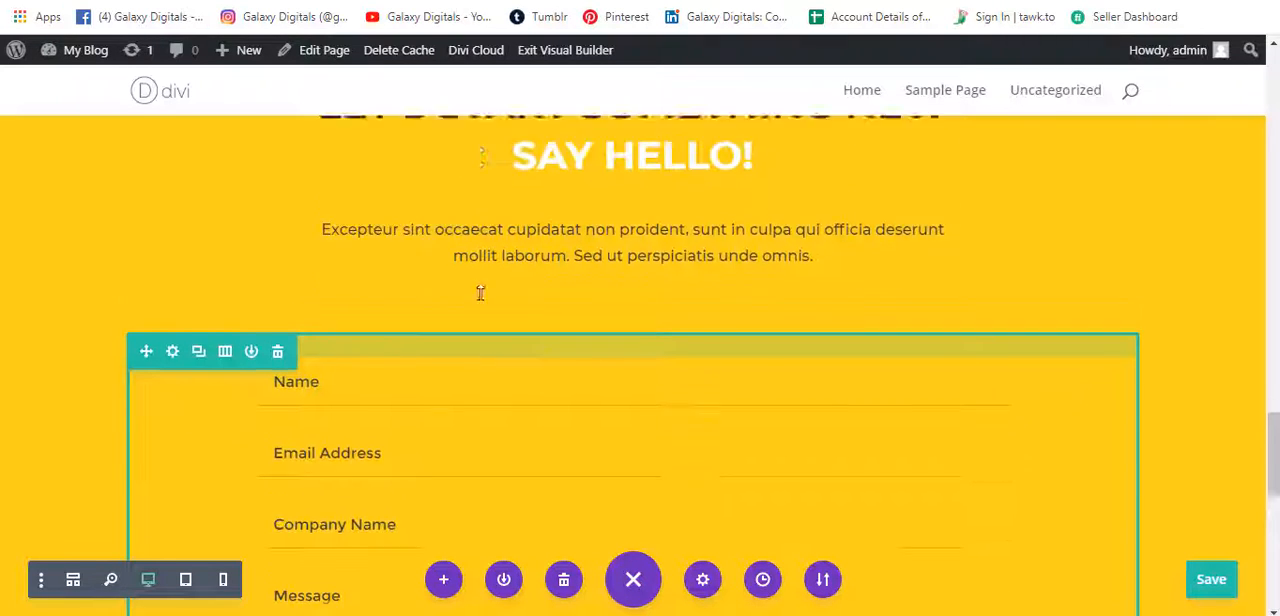